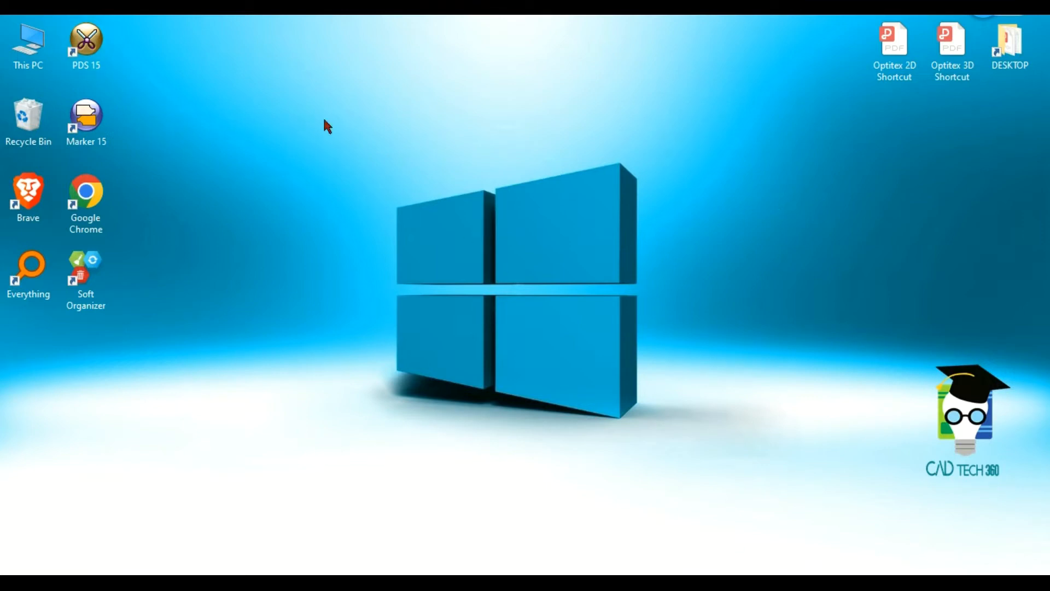
# Launch the Optitex PDS 15 pattern design program from the desktop
pyautogui.doubleClick(83, 49)
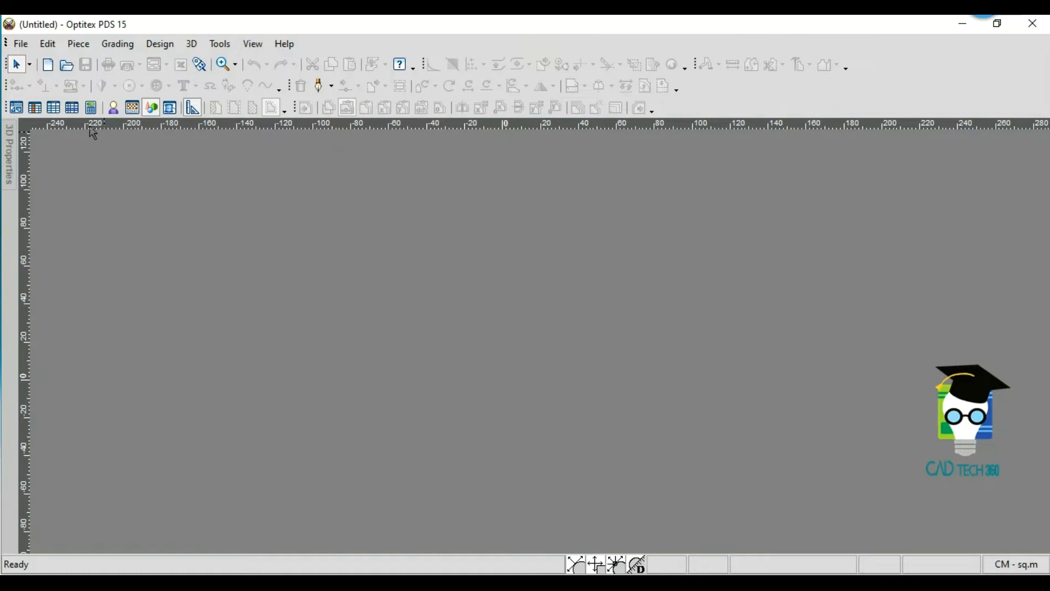
pyautogui.click(193, 109)
pyautogui.rightClick(477, 236)
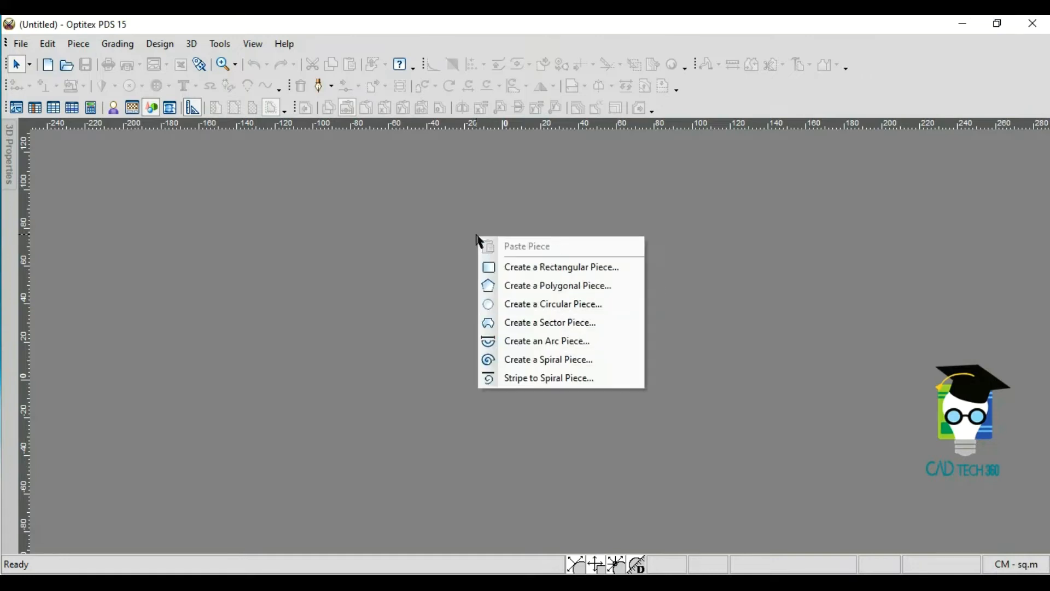
pyautogui.click(547, 268)
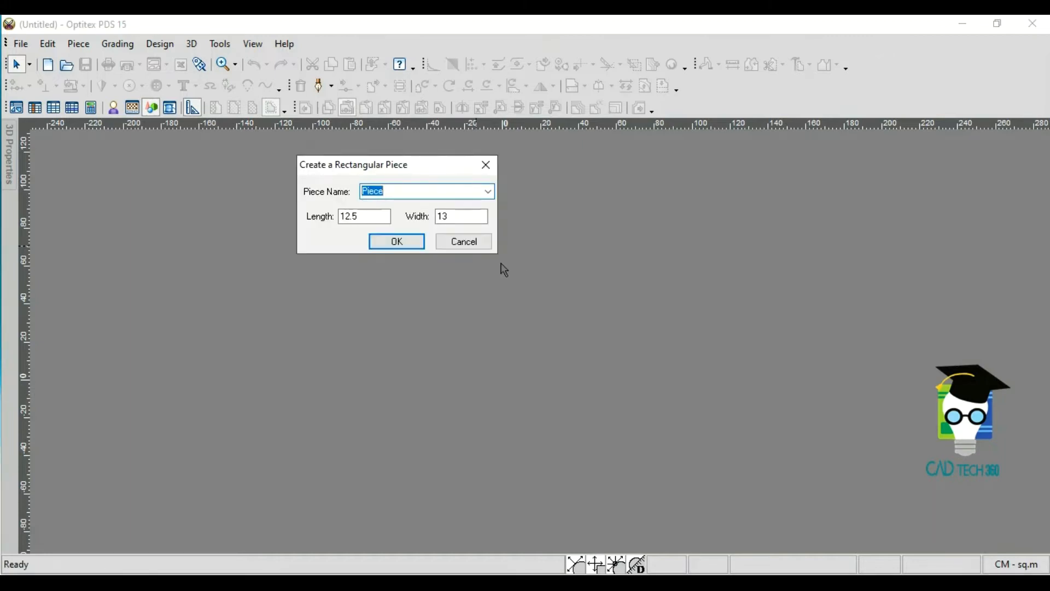
pyautogui.click(486, 165)
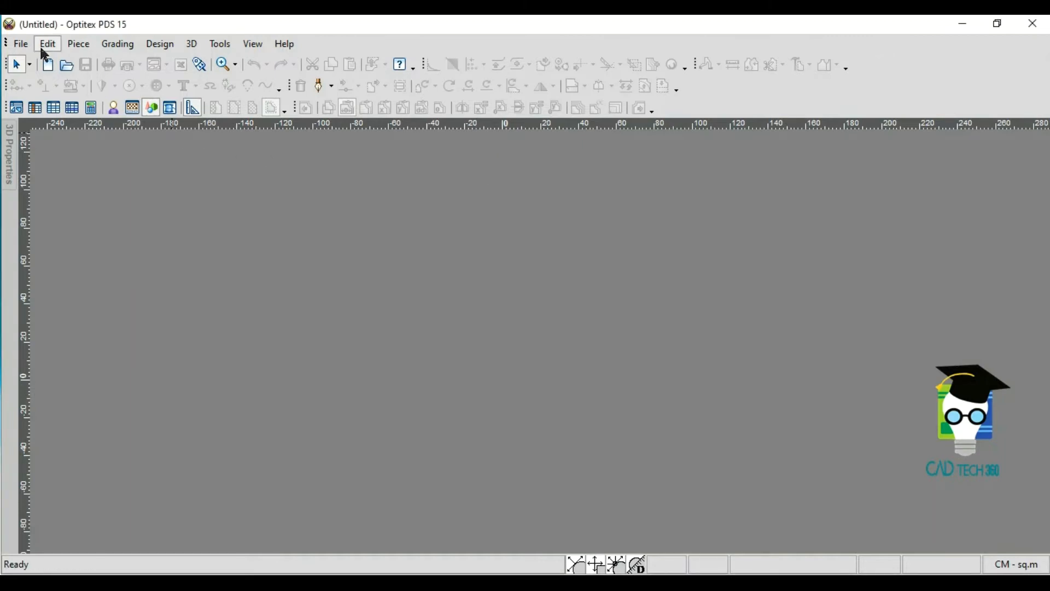
# Create a new rectangular piece named Piece, 12.5 cm long and 13 cm wide
pyautogui.click(81, 46)
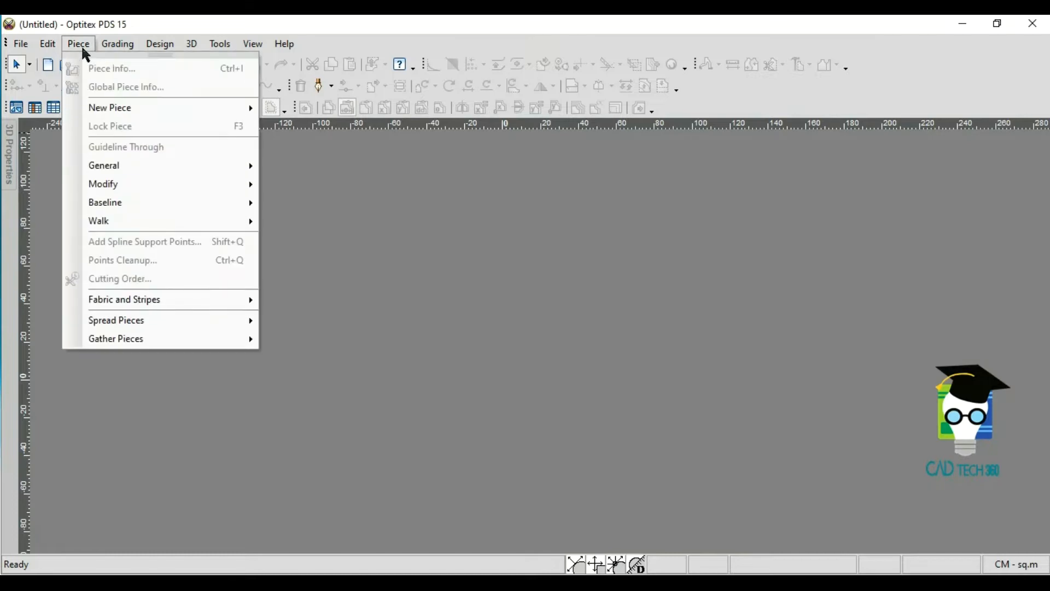
pyautogui.moveTo(131, 109)
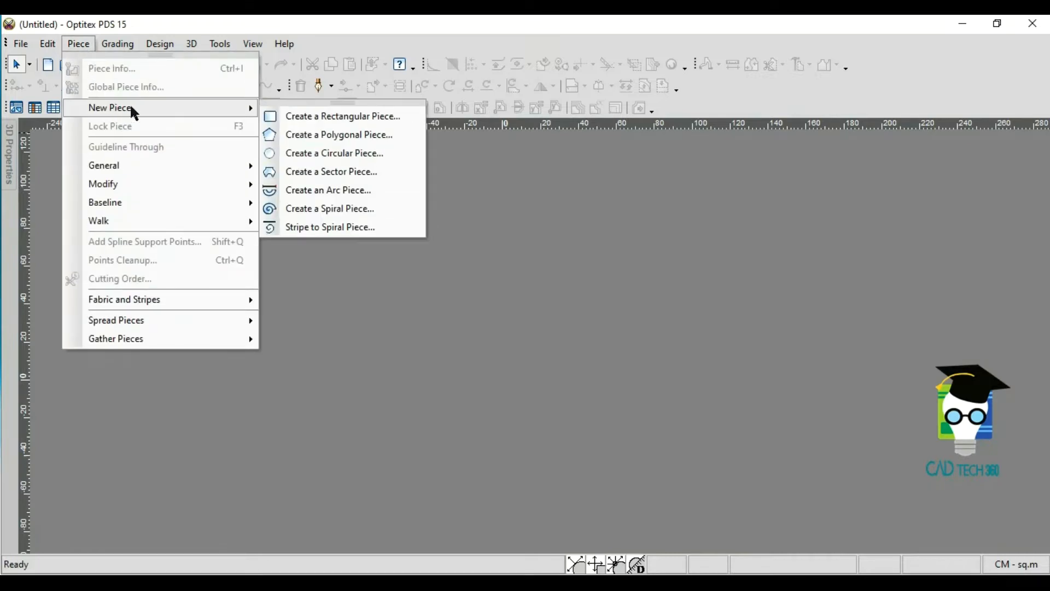
pyautogui.click(339, 123)
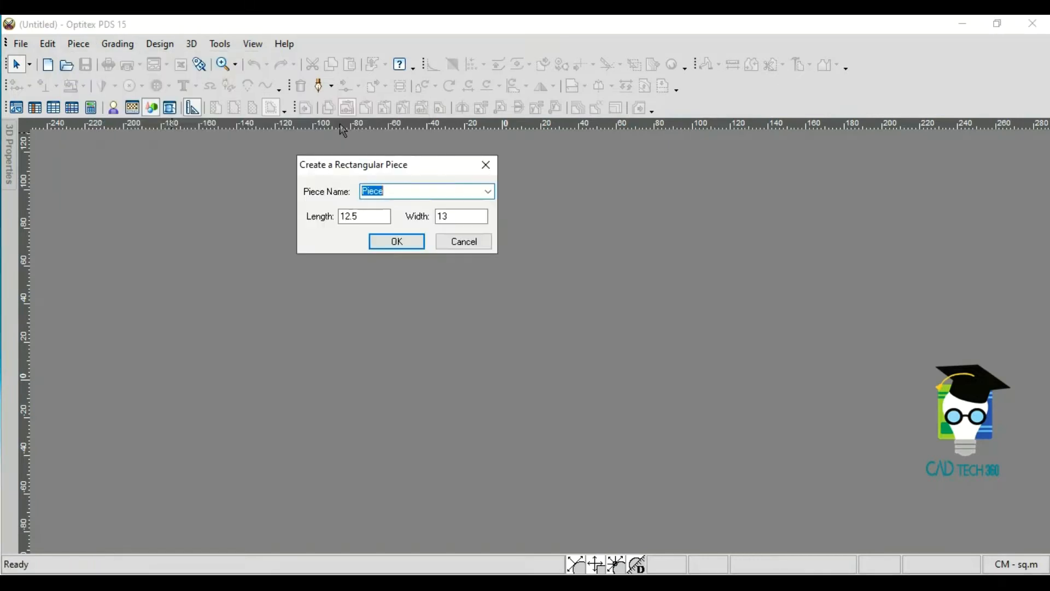
pyautogui.click(396, 242)
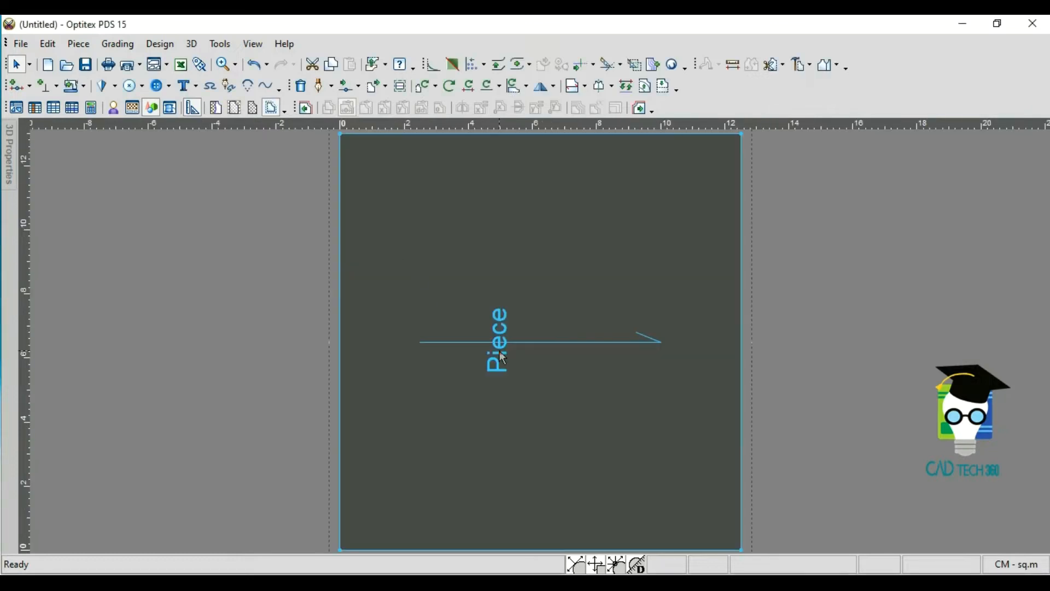
pyautogui.scroll(-2, 528, 380)
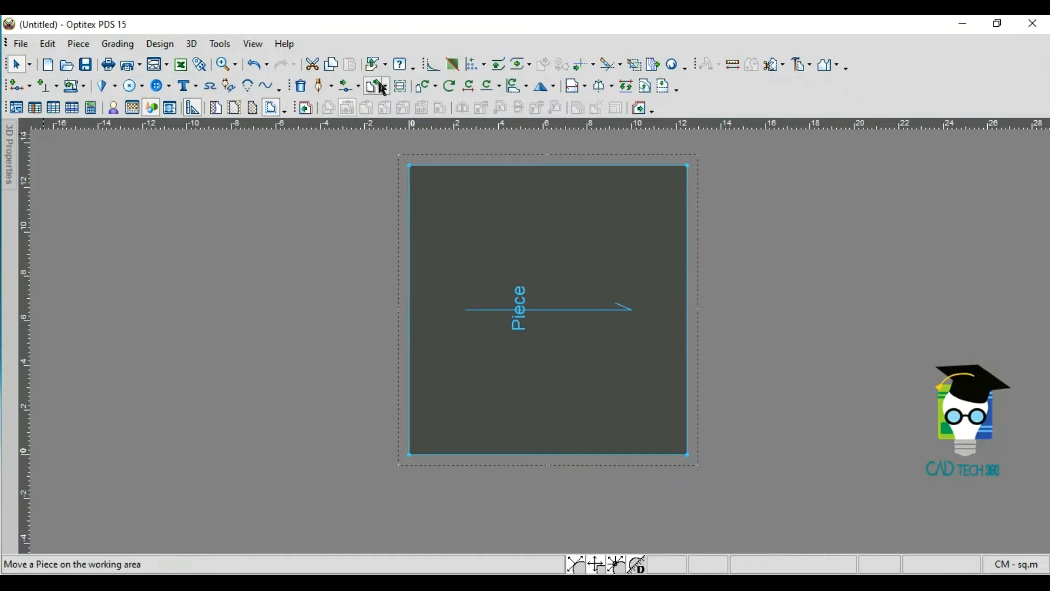
pyautogui.click(346, 86)
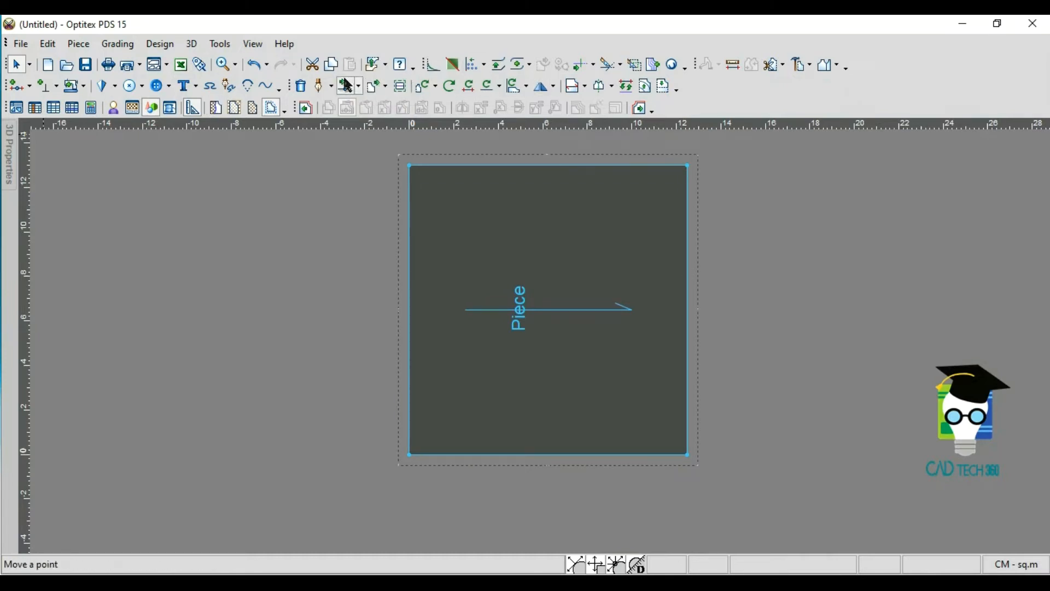
pyautogui.click(25, 44)
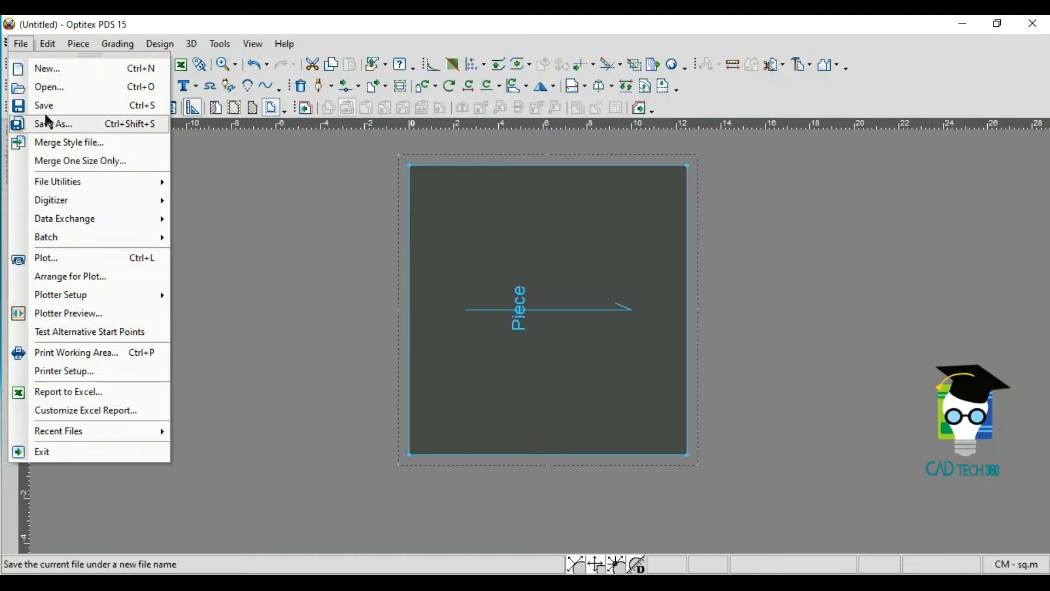
pyautogui.click(258, 158)
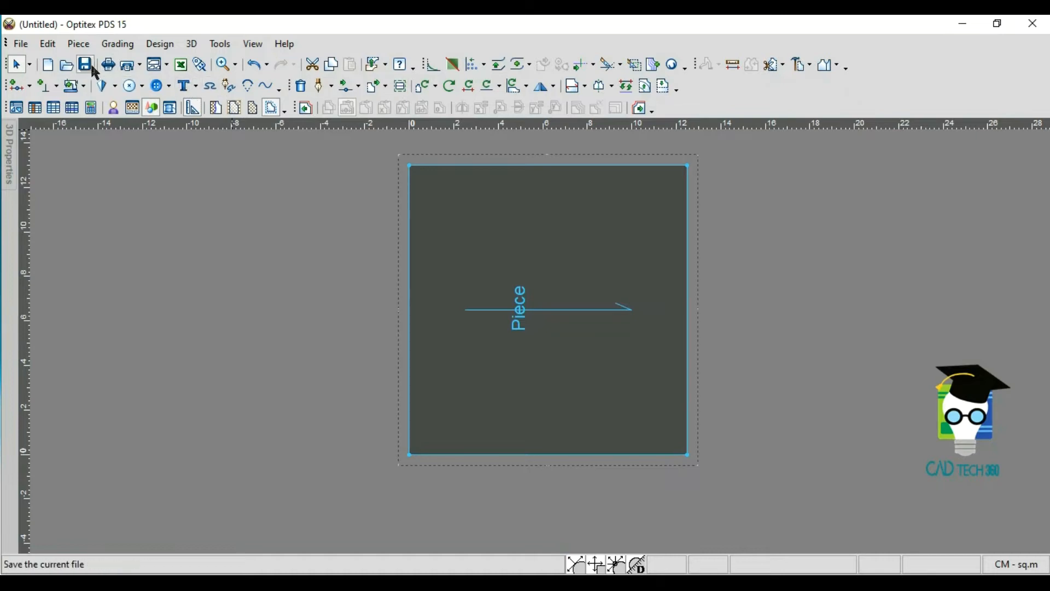
pyautogui.click(21, 44)
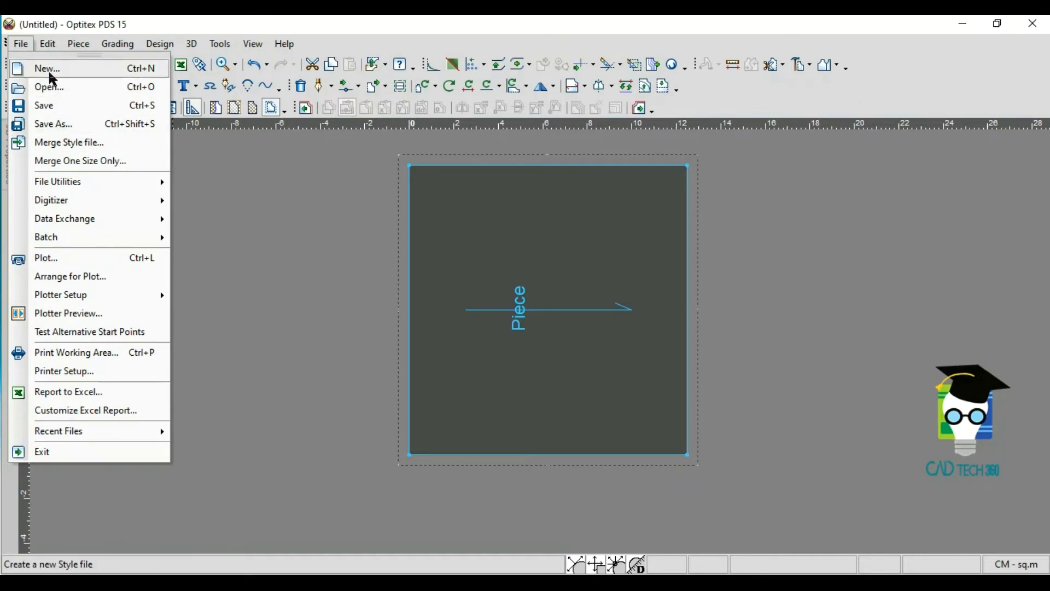
pyautogui.click(281, 268)
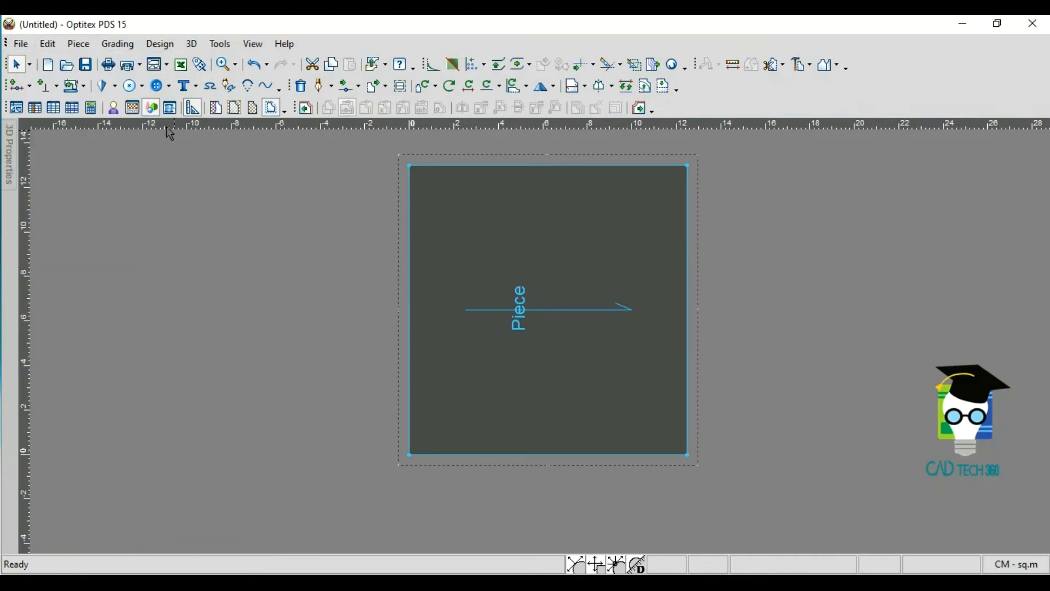
pyautogui.click(58, 43)
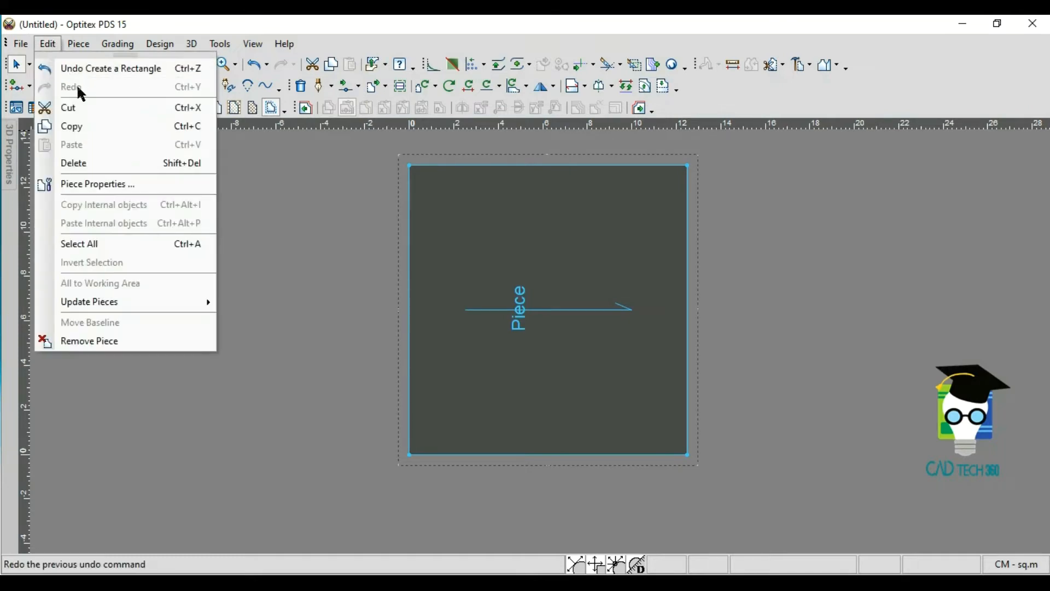
pyautogui.click(294, 209)
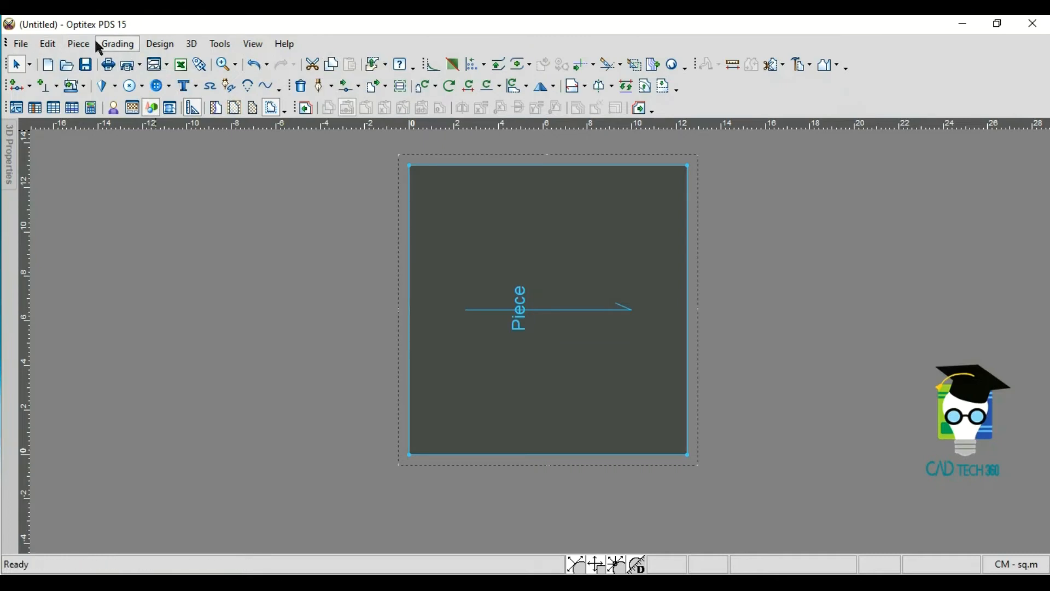
pyautogui.click(118, 44)
pyautogui.moveTo(159, 44)
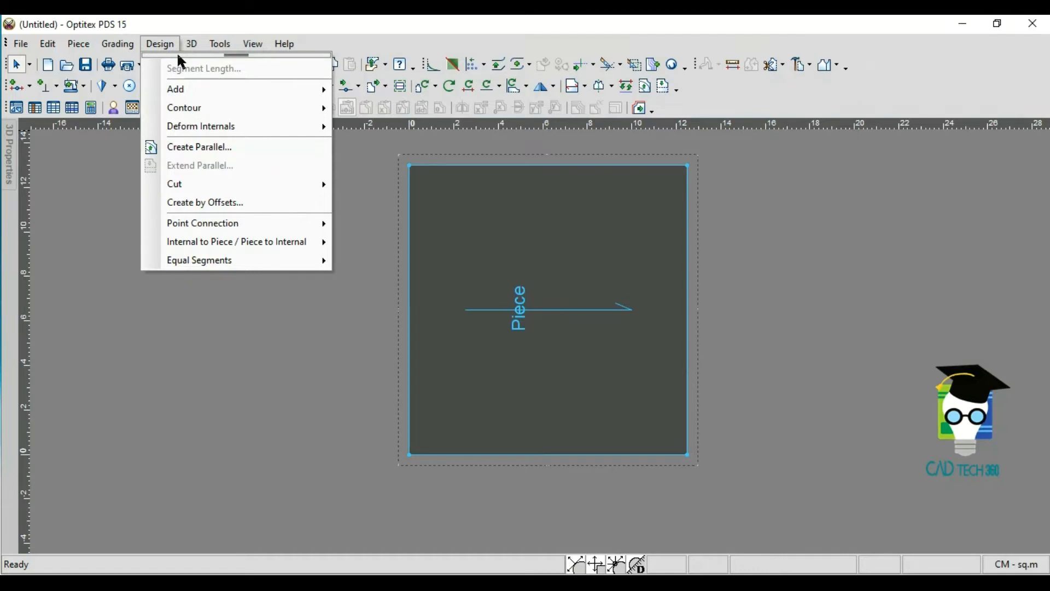
pyautogui.click(182, 48)
# Open the application preferences and examine the unit options available under the main working units settings
pyautogui.click(224, 46)
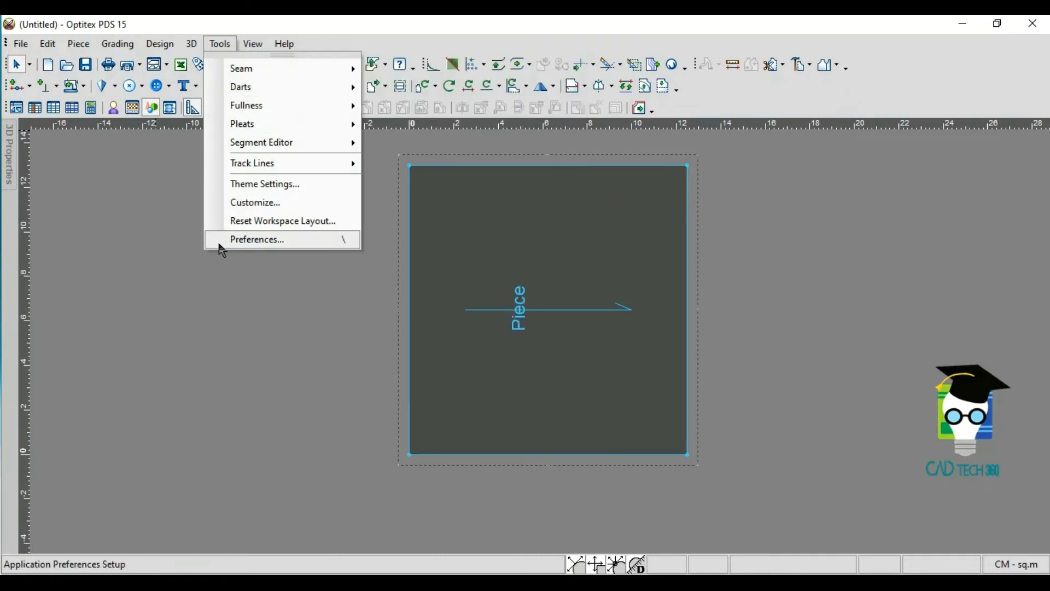
pyautogui.click(259, 239)
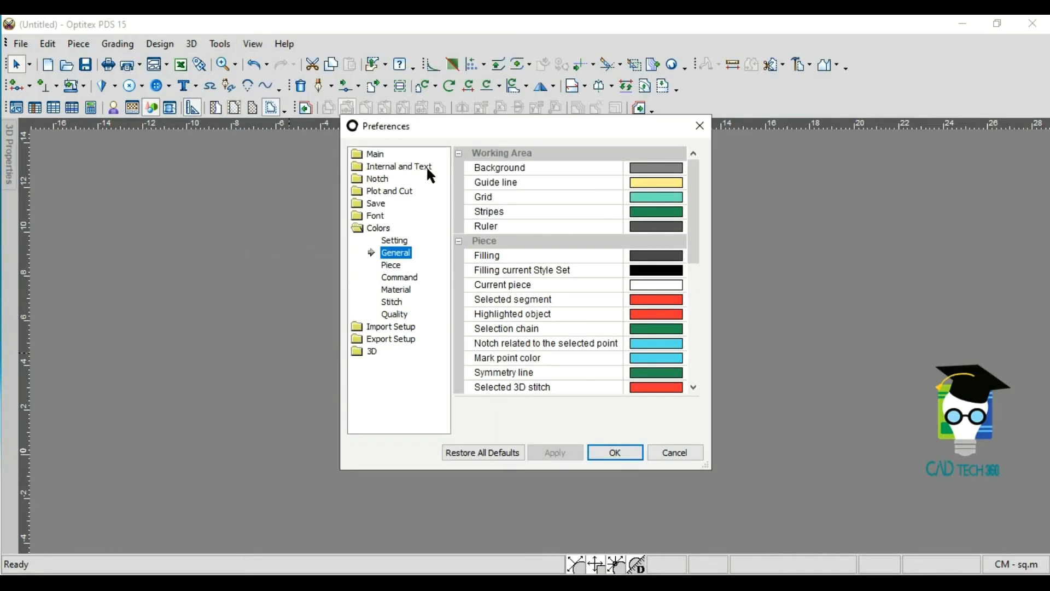
pyautogui.click(375, 154)
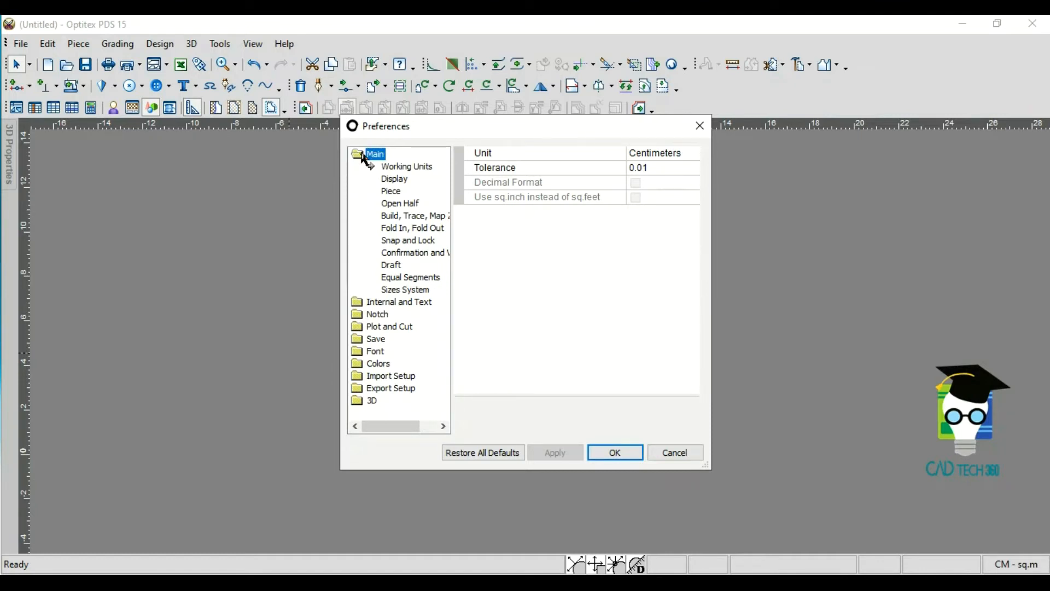
pyautogui.click(657, 153)
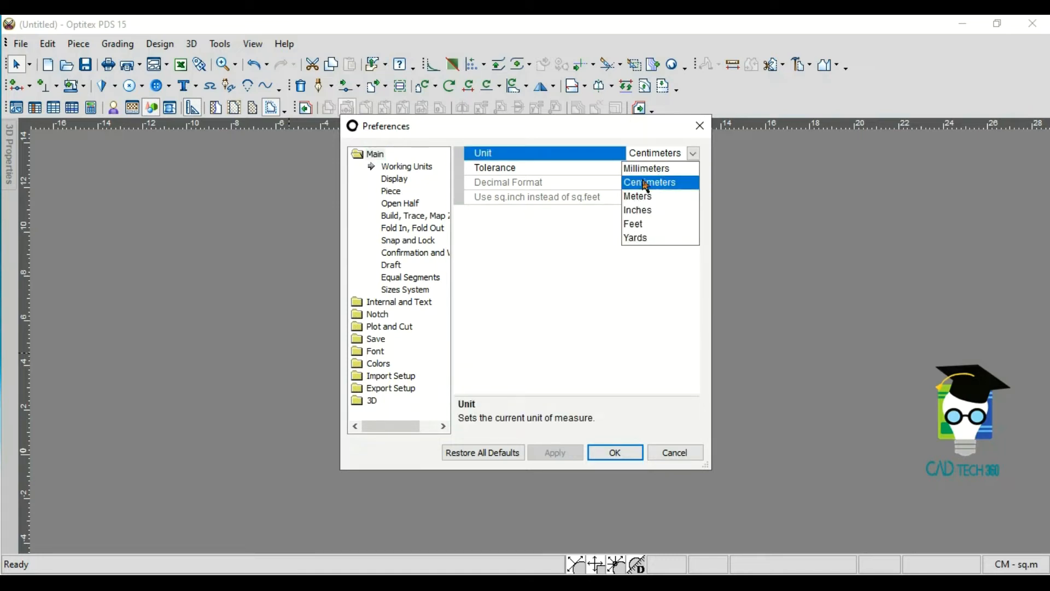
pyautogui.click(556, 254)
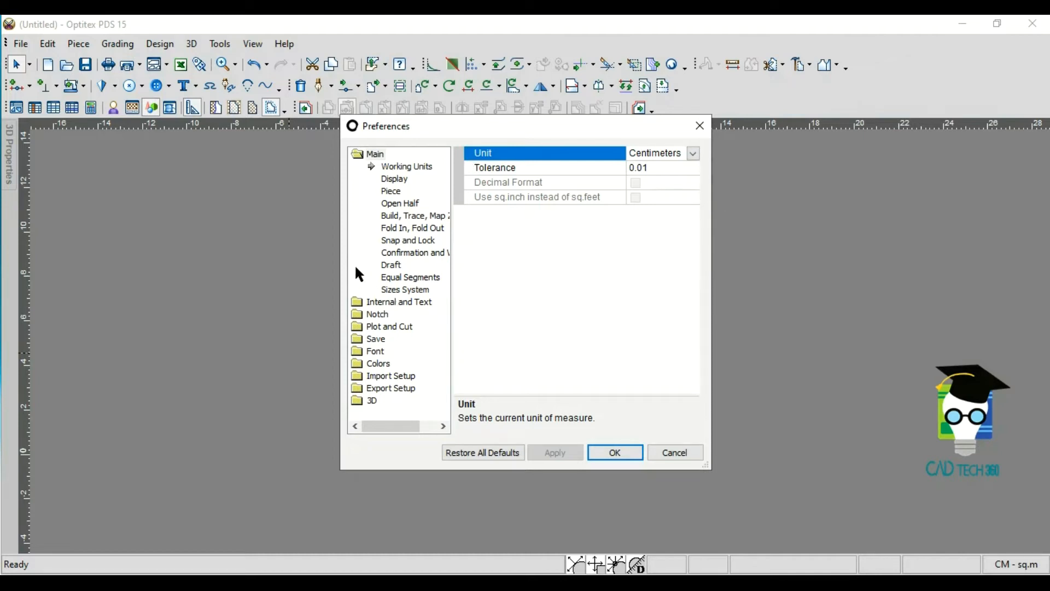
# Change the working area's background color to dark gray in the general color preferences and apply it
pyautogui.click(378, 365)
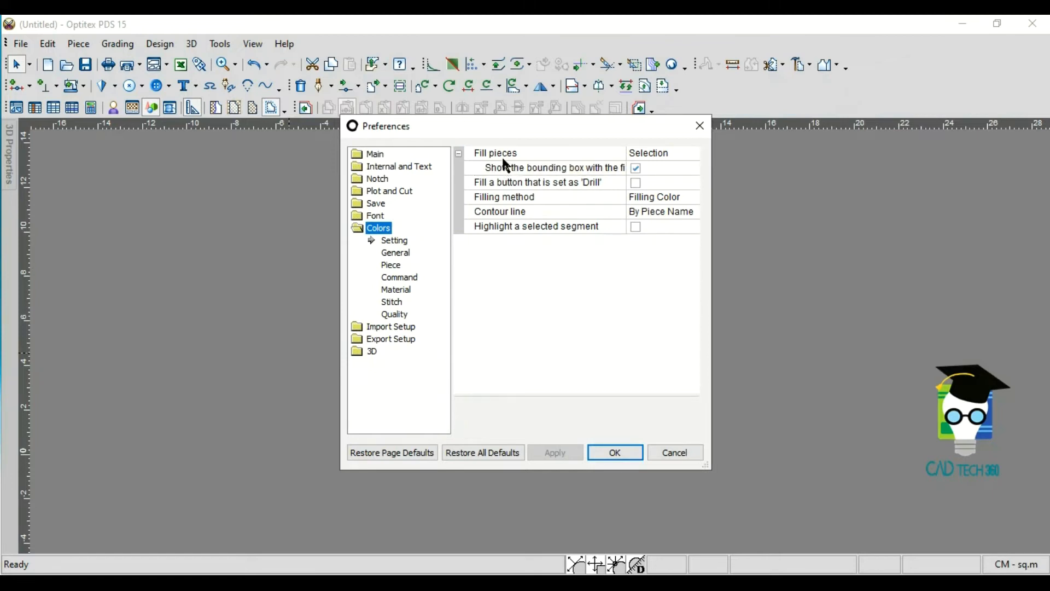
pyautogui.click(398, 253)
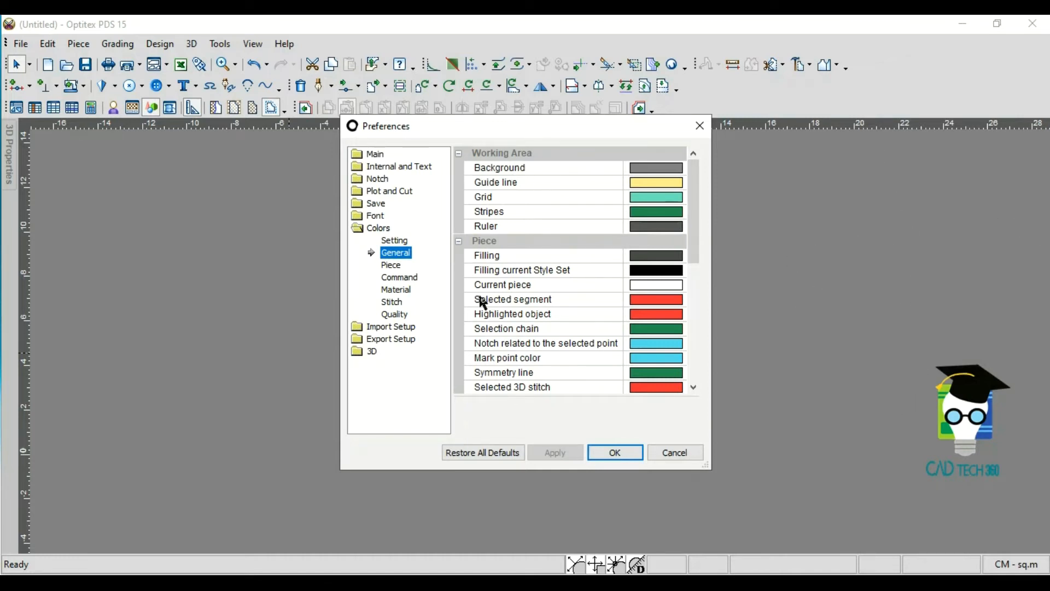
pyautogui.scroll(-3, 549, 335)
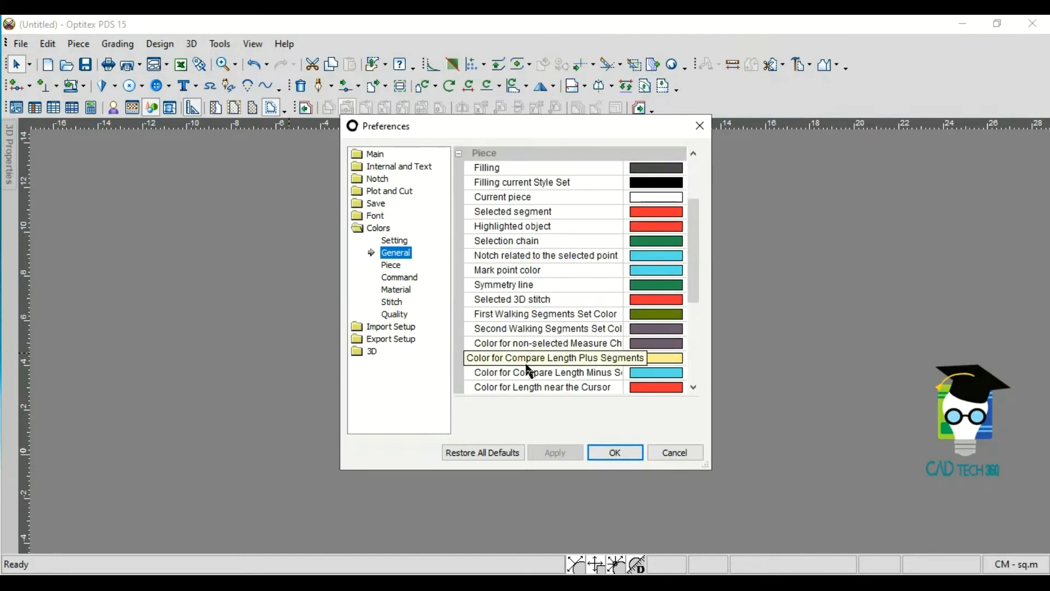
pyautogui.scroll(3, 530, 364)
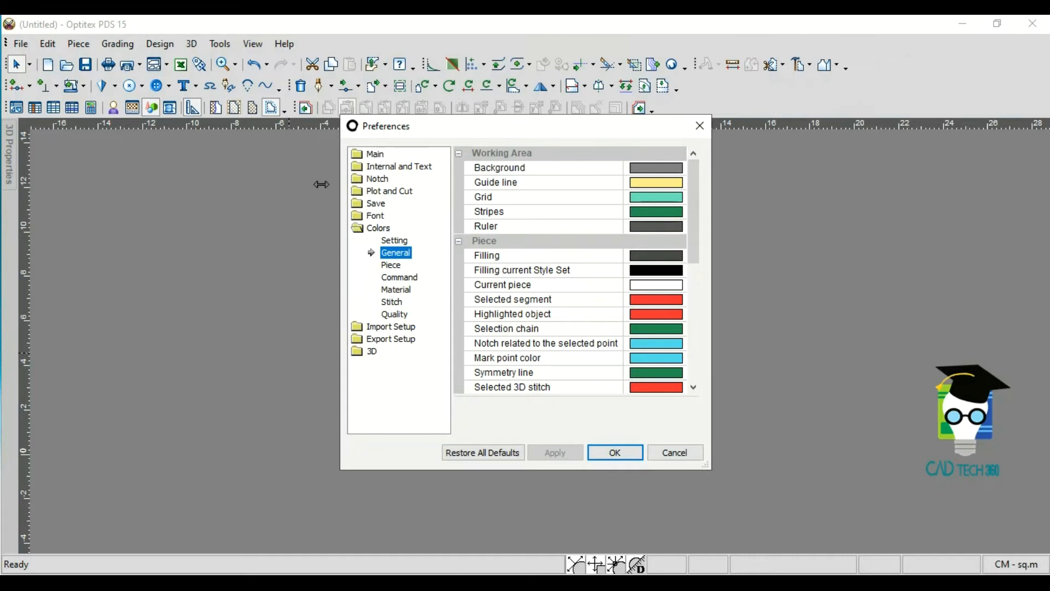
pyautogui.click(489, 167)
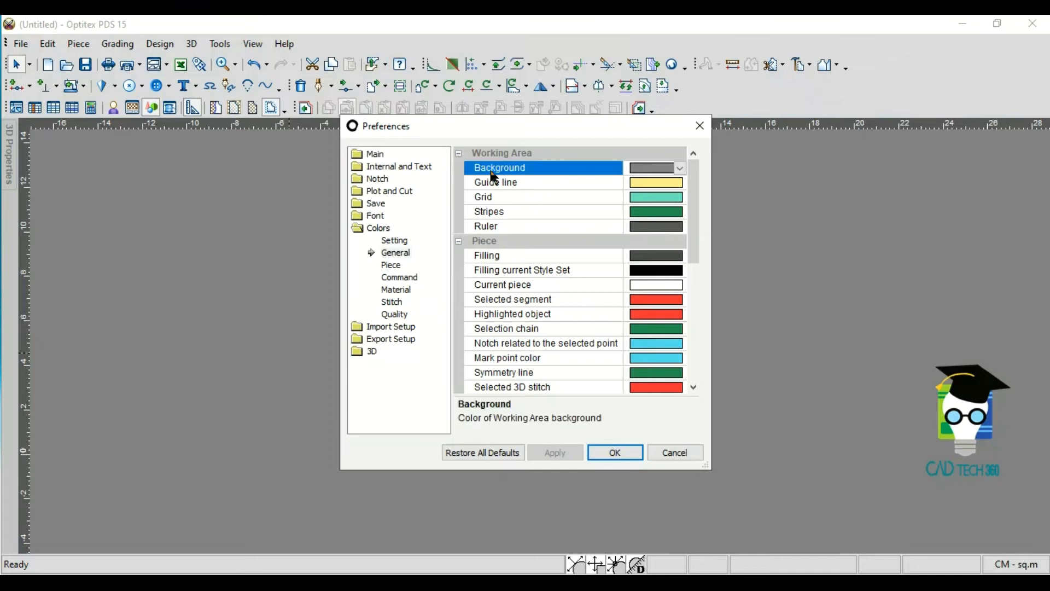
pyautogui.click(679, 169)
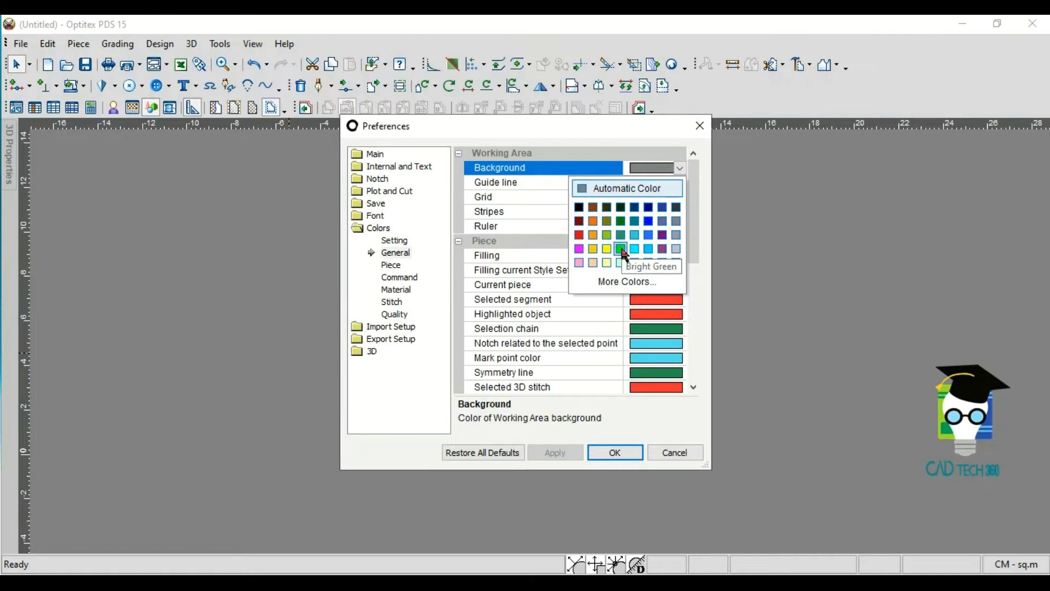
pyautogui.click(677, 208)
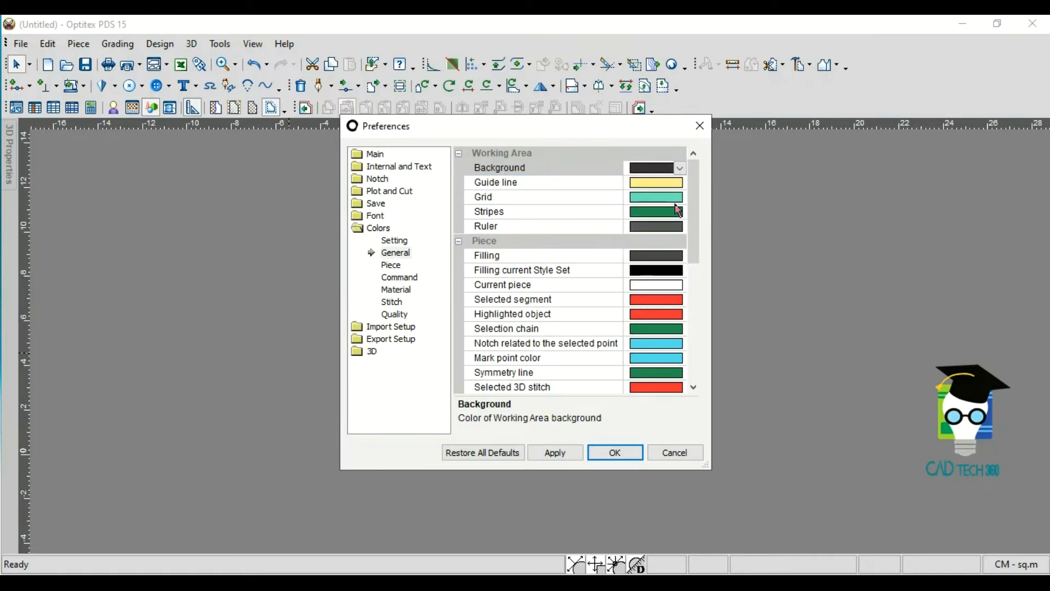
pyautogui.click(568, 453)
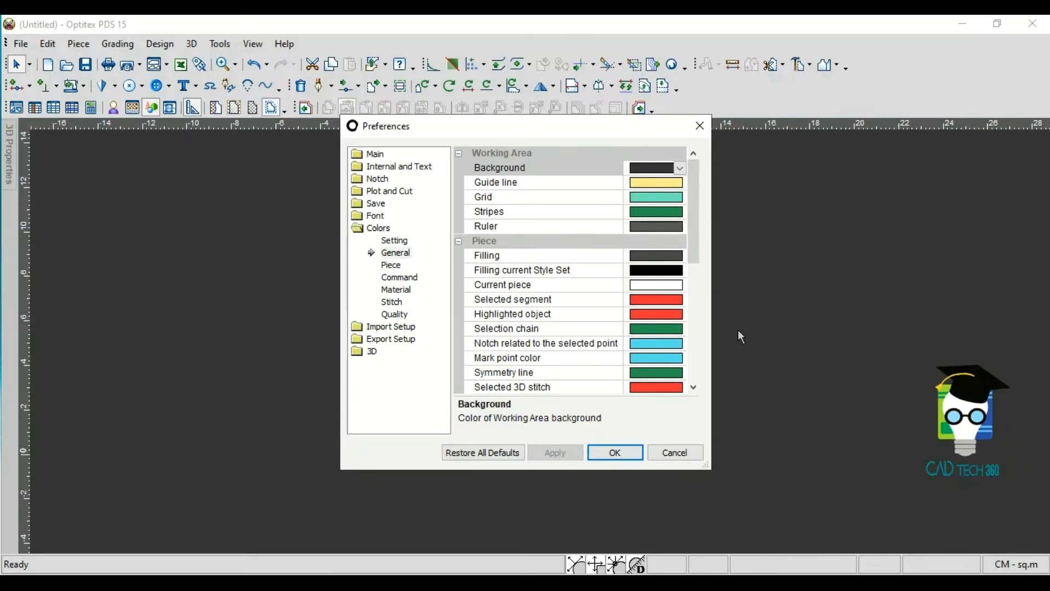
pyautogui.click(625, 451)
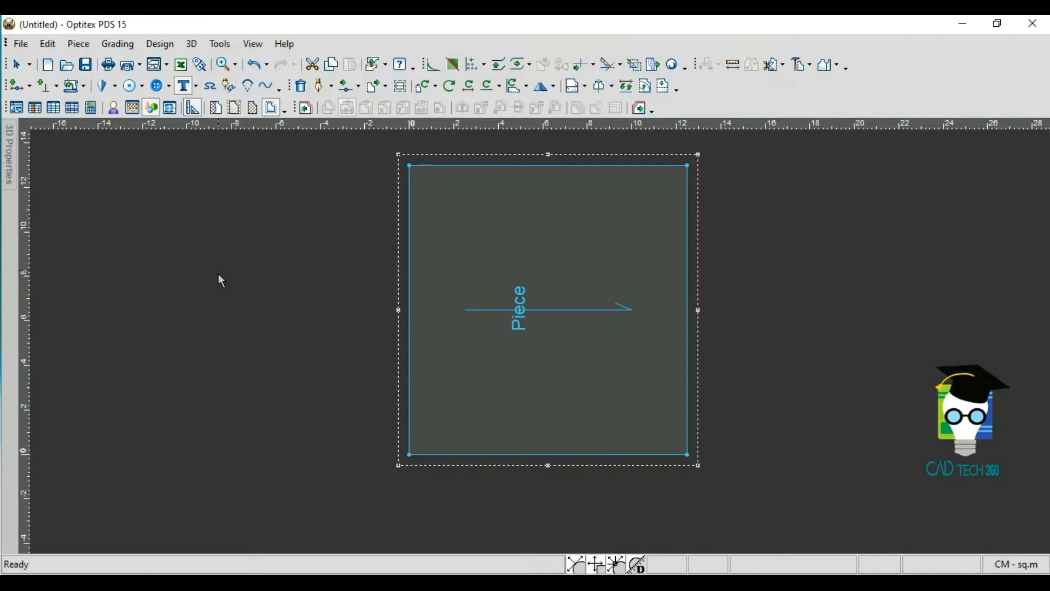
# Reopen the application preferences, examine the main working units settings and the list of preference categories, and close the preferences
pyautogui.click(215, 52)
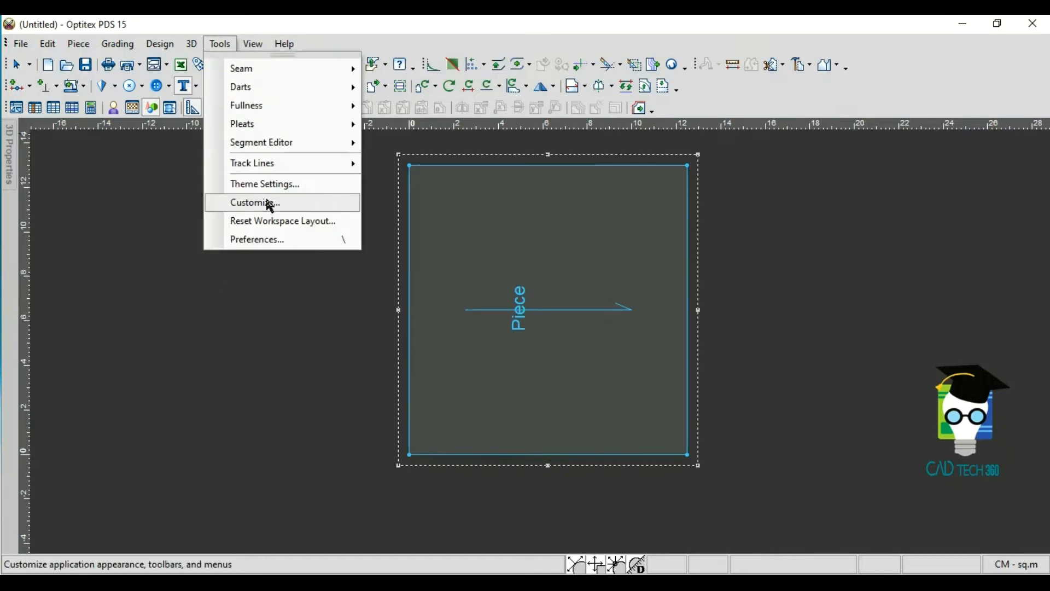
pyautogui.click(287, 238)
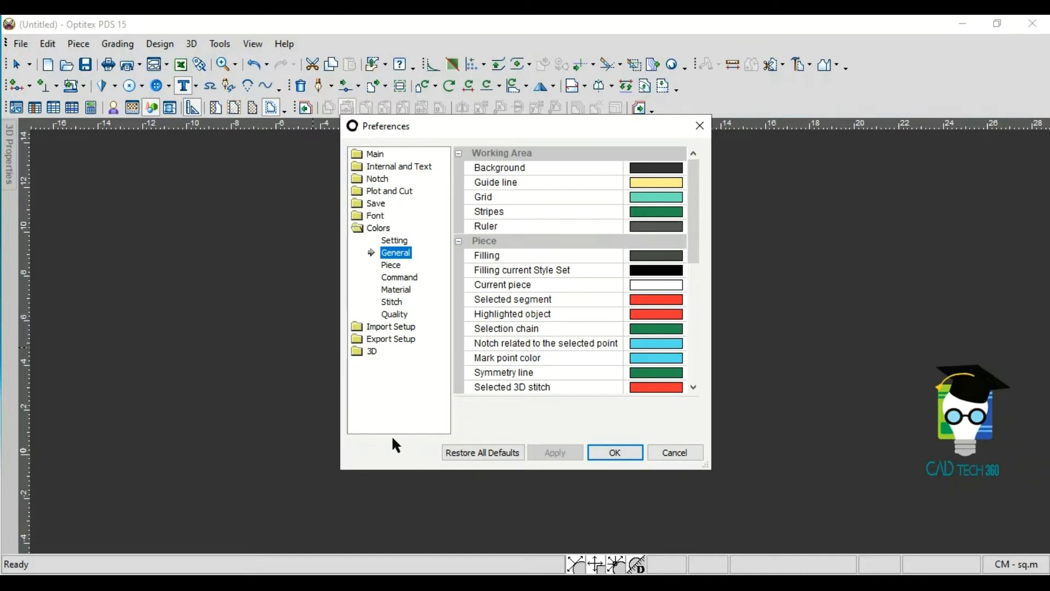
pyautogui.click(376, 155)
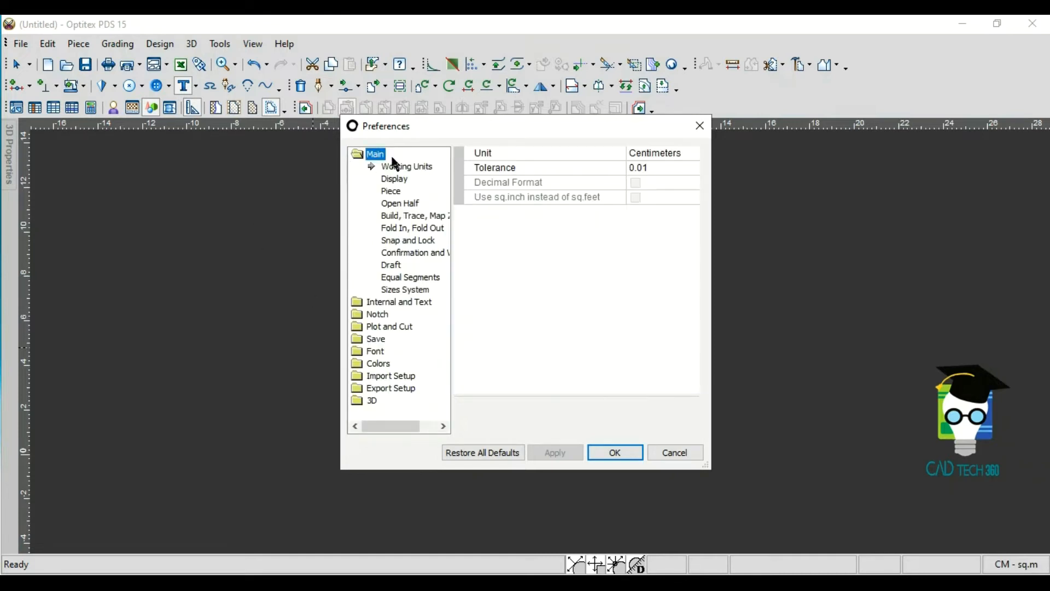
pyautogui.doubleClick(378, 155)
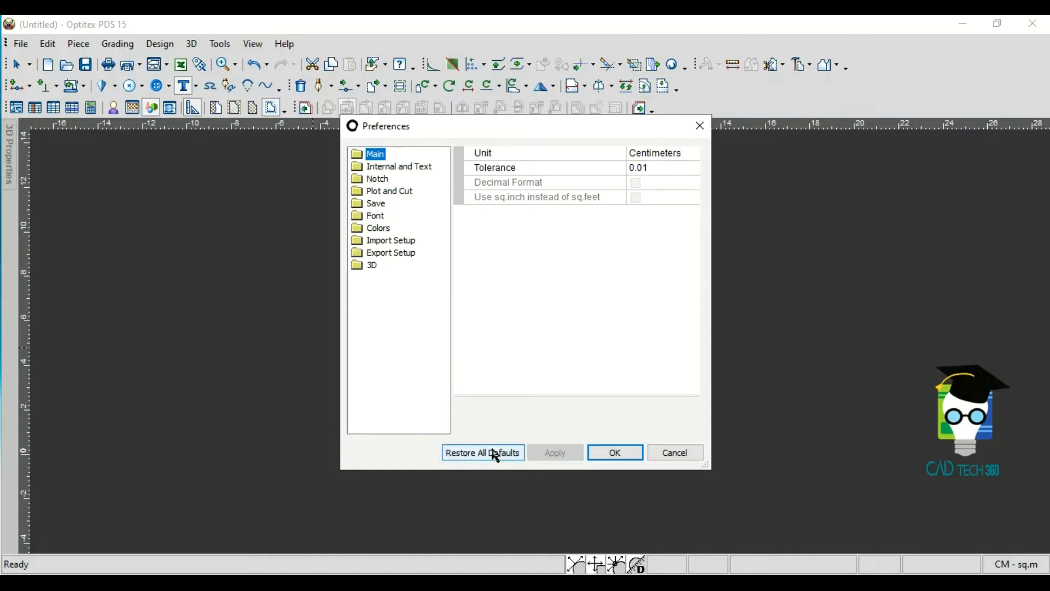
pyautogui.click(615, 452)
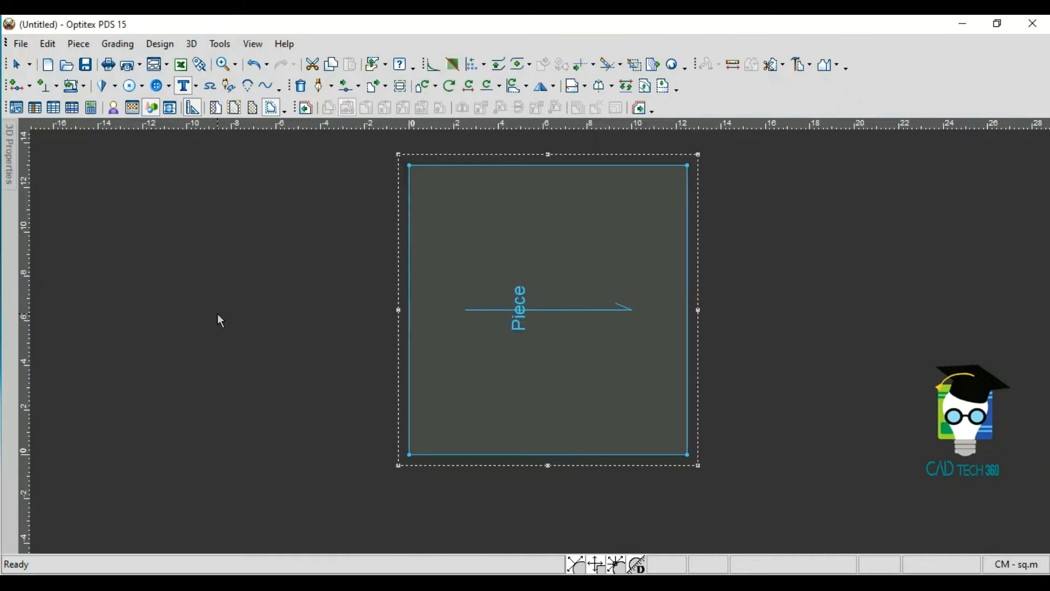
# Activate the Select tool and move the square Piece around the working area, placing it left of the horizontal ruler's zero mark
pyautogui.click(17, 69)
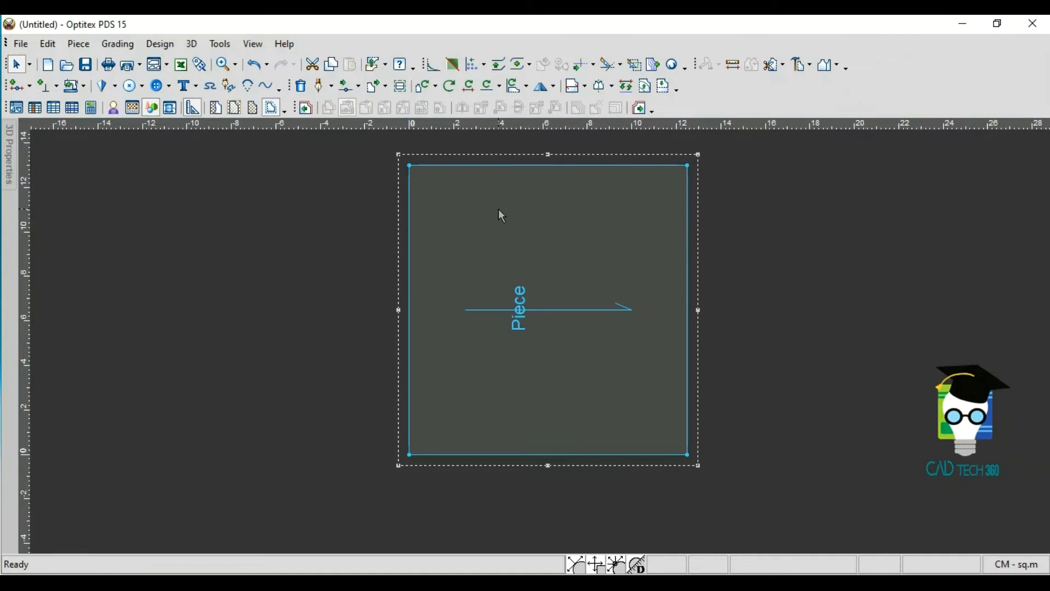
pyautogui.moveTo(442, 217); pyautogui.dragTo(565, 317)
pyautogui.moveTo(640, 356); pyautogui.dragTo(443, 273)
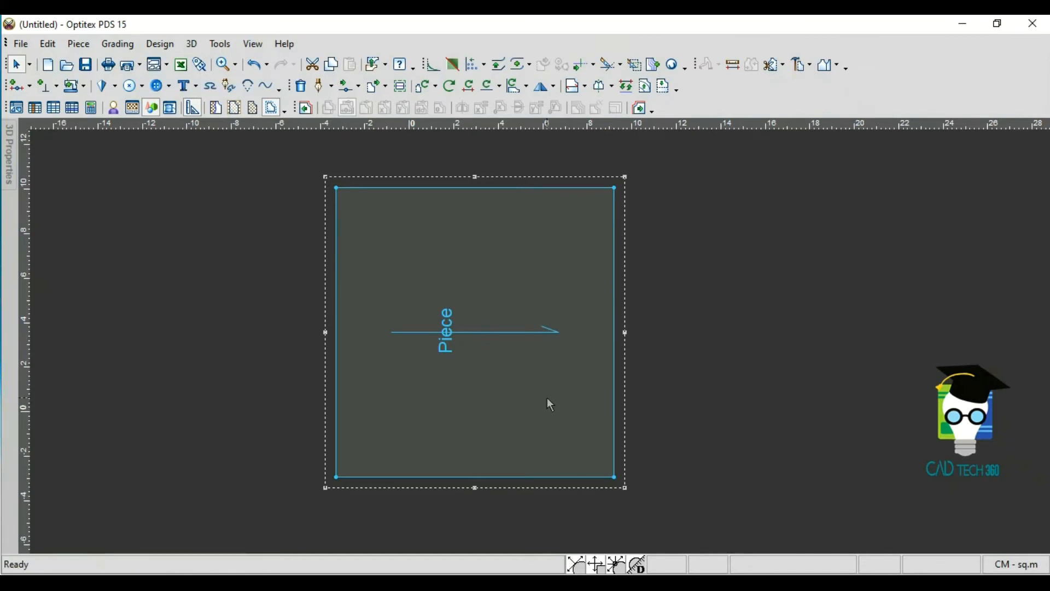
pyautogui.scroll(-1, 547, 397)
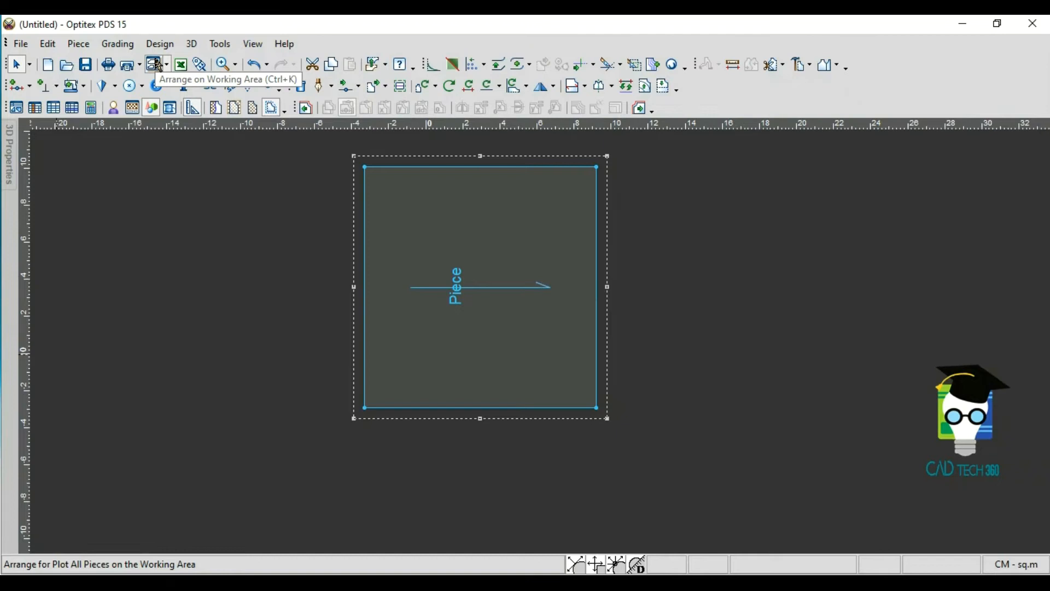
pyautogui.moveTo(490, 288); pyautogui.dragTo(251, 257)
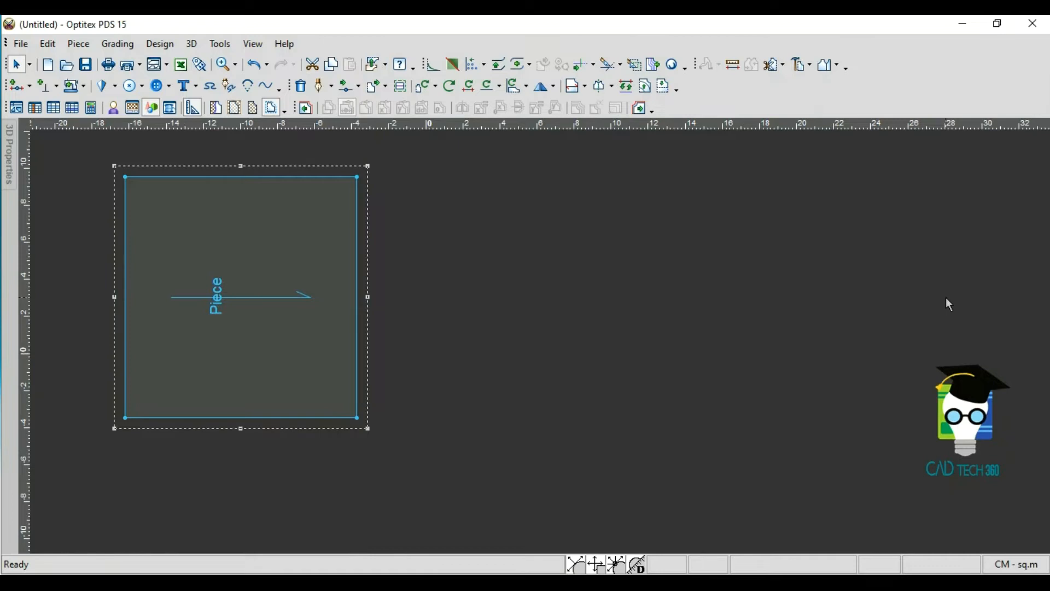
# Create a new rectangular piece named Piece2, 40 cm long and 13 cm wide
pyautogui.rightClick(918, 300)
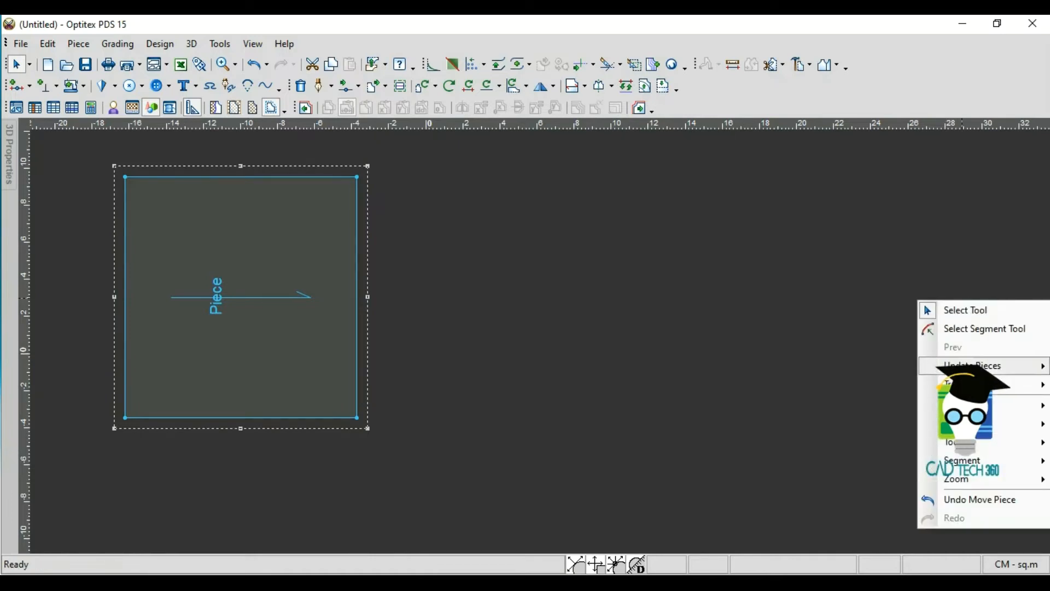
pyautogui.moveTo(930, 405)
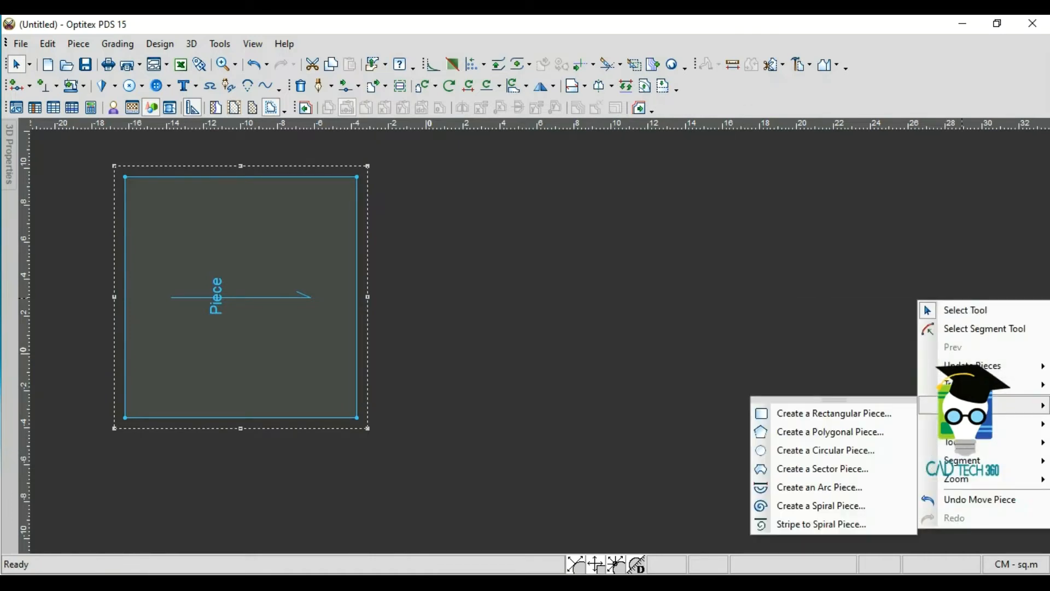
pyautogui.click(879, 414)
pyautogui.moveTo(379, 162); pyautogui.dragTo(527, 190)
pyautogui.moveTo(522, 236); pyautogui.dragTo(488, 240)
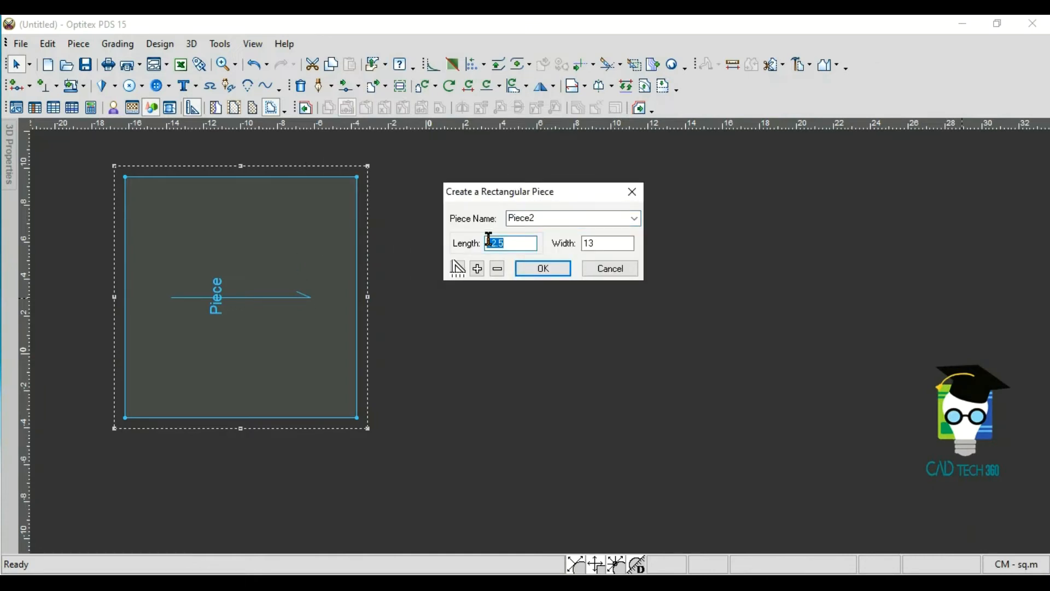
pyautogui.write('40')
pyautogui.click(564, 272)
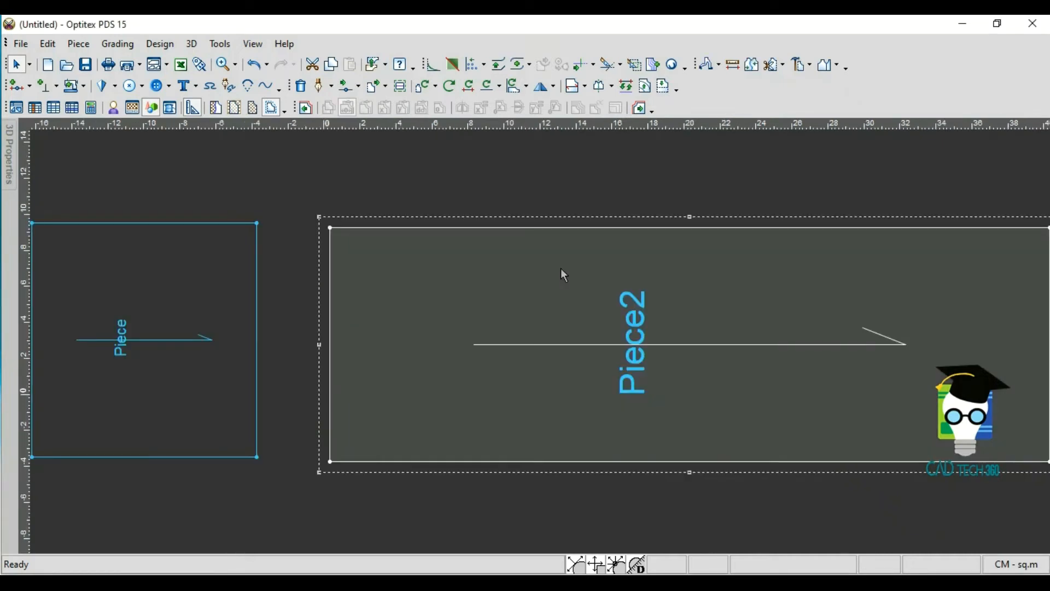
# Move Piece2 far to the right of Piece, and arrange all pieces on the working area
pyautogui.scroll(-3, 543, 339)
pyautogui.moveTo(662, 300); pyautogui.dragTo(1042, 361)
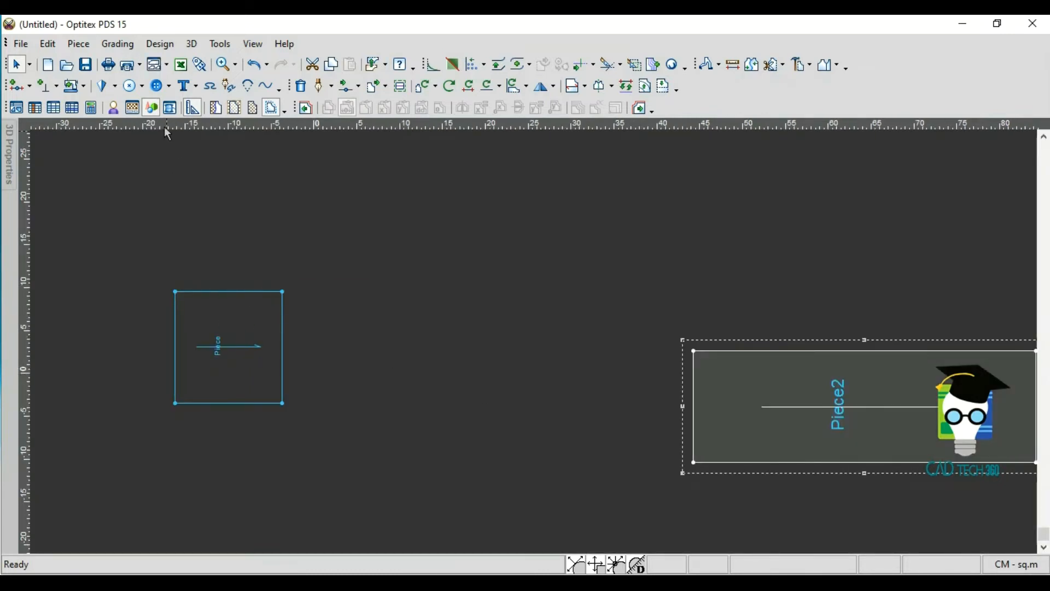
pyautogui.click(160, 67)
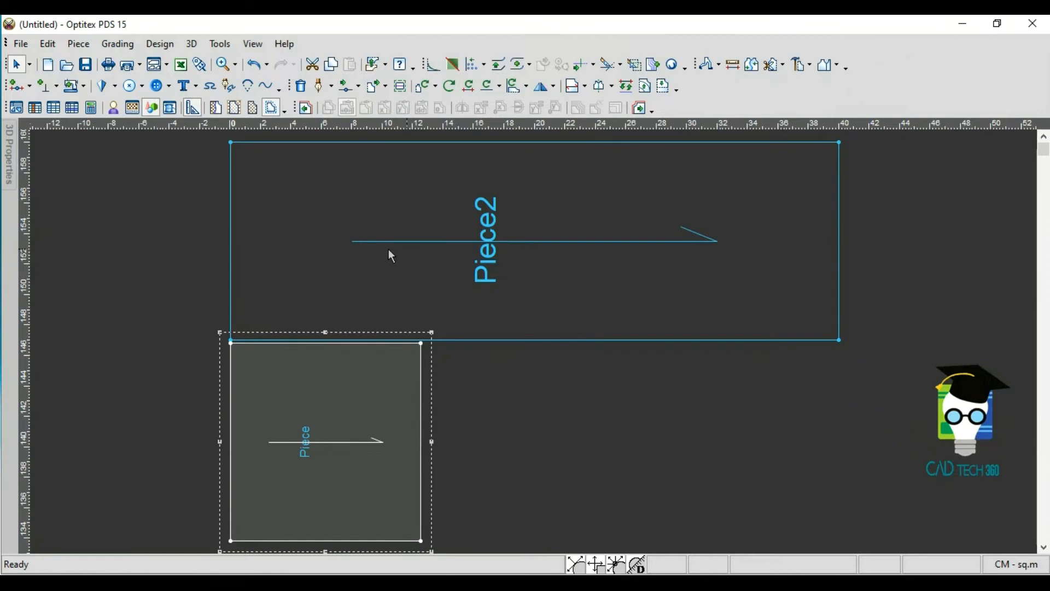
# Examine the two arranged pieces at several larger and smaller magnifications using the zoom in and zoom out commands
pyautogui.click(223, 65)
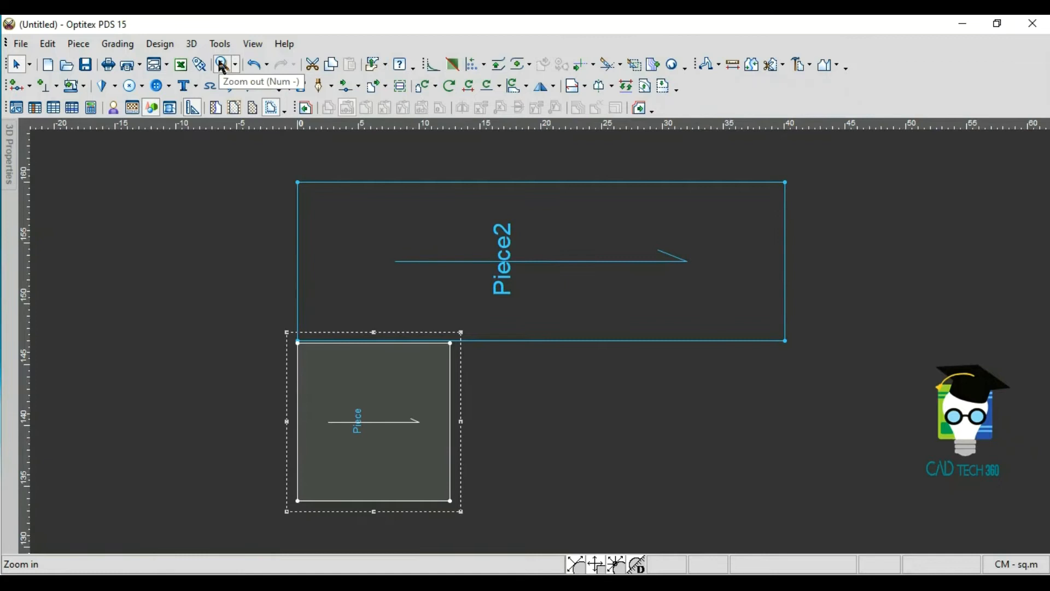
pyautogui.click(223, 65)
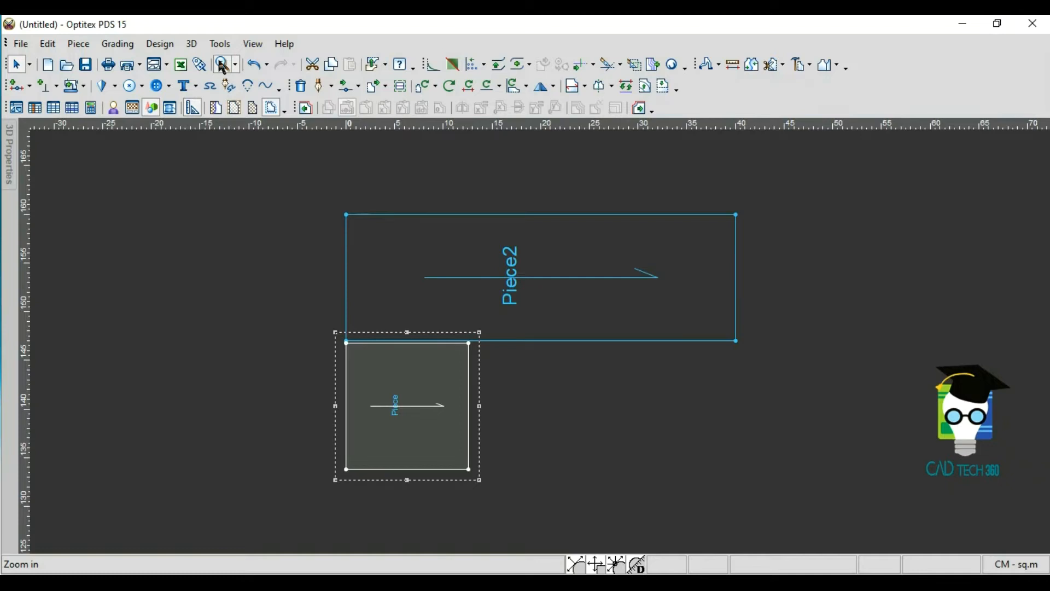
pyautogui.press('-')
pyautogui.press('-')
pyautogui.press('-')
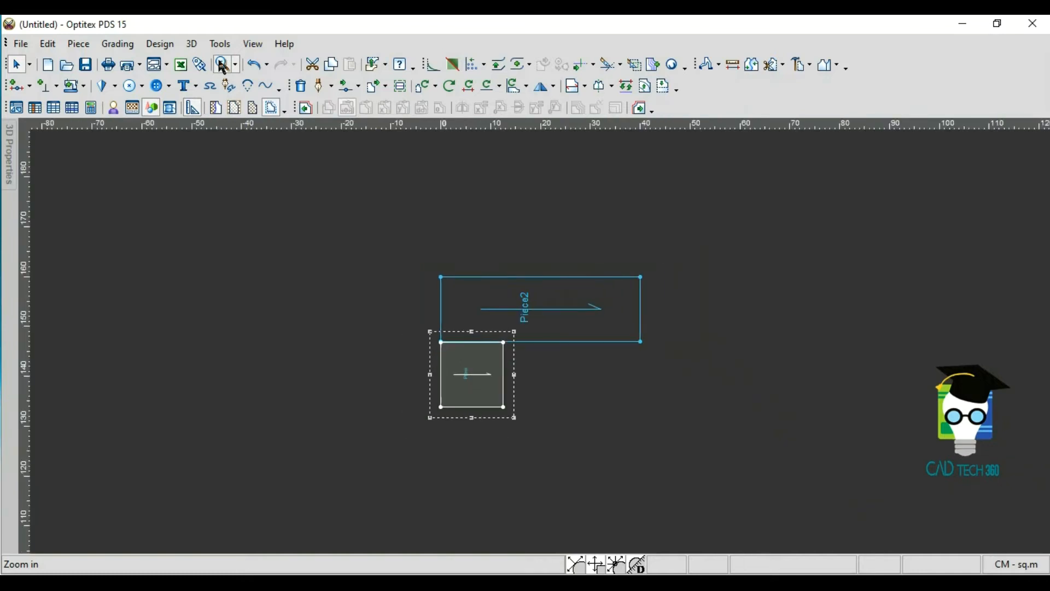
pyautogui.press('KP_Add')
pyautogui.press('KP_Add')
pyautogui.press('KP_Add')
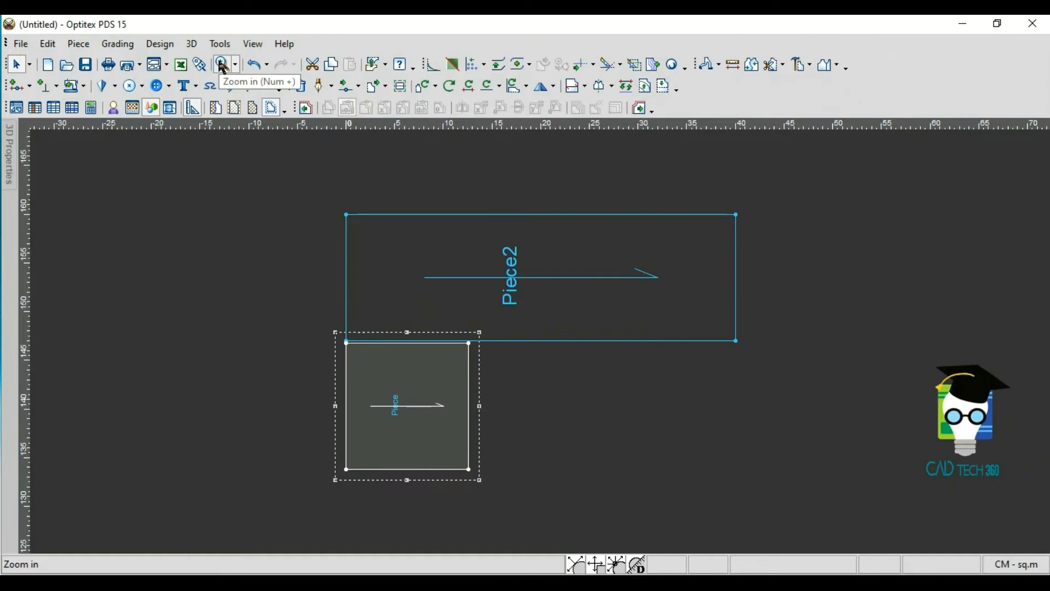
pyautogui.press('KP_Add')
pyautogui.press('KP_Add')
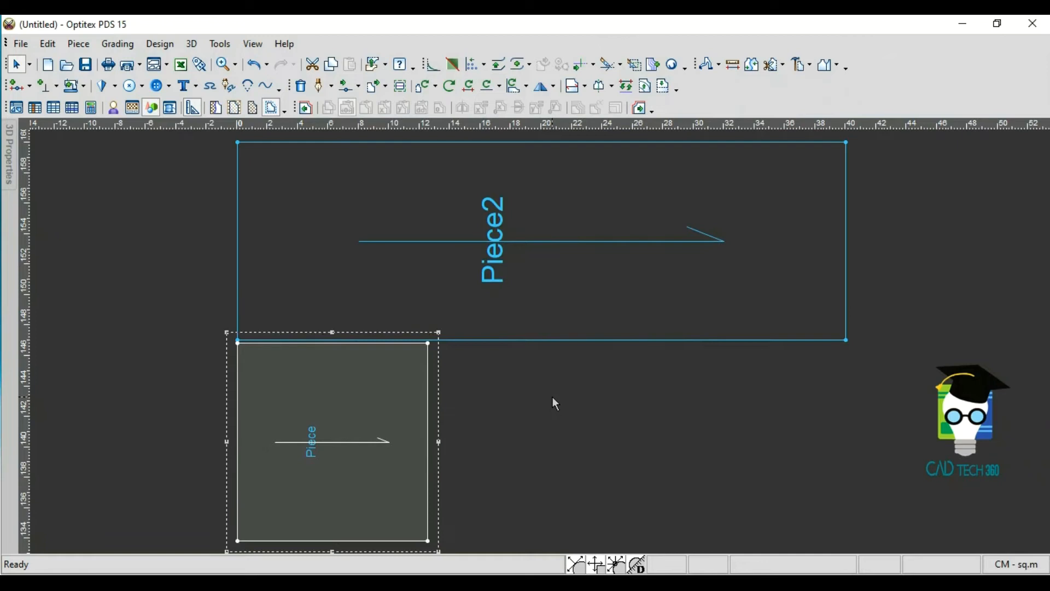
pyautogui.press('-')
pyautogui.press('-')
pyautogui.press('-')
pyautogui.press('-')
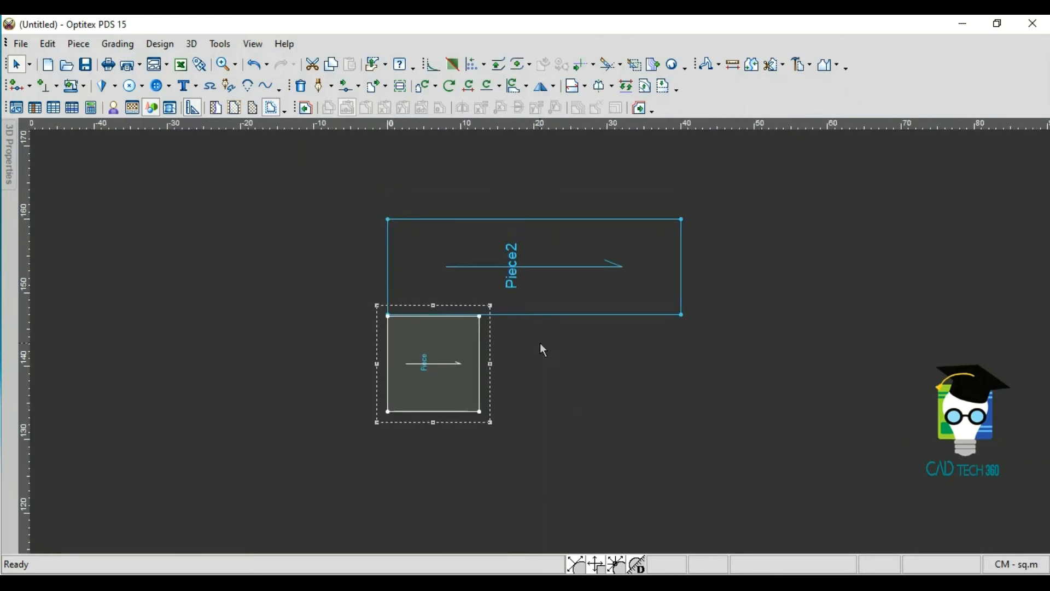
pyautogui.scroll(3, 542, 343)
pyautogui.scroll(-2, 542, 342)
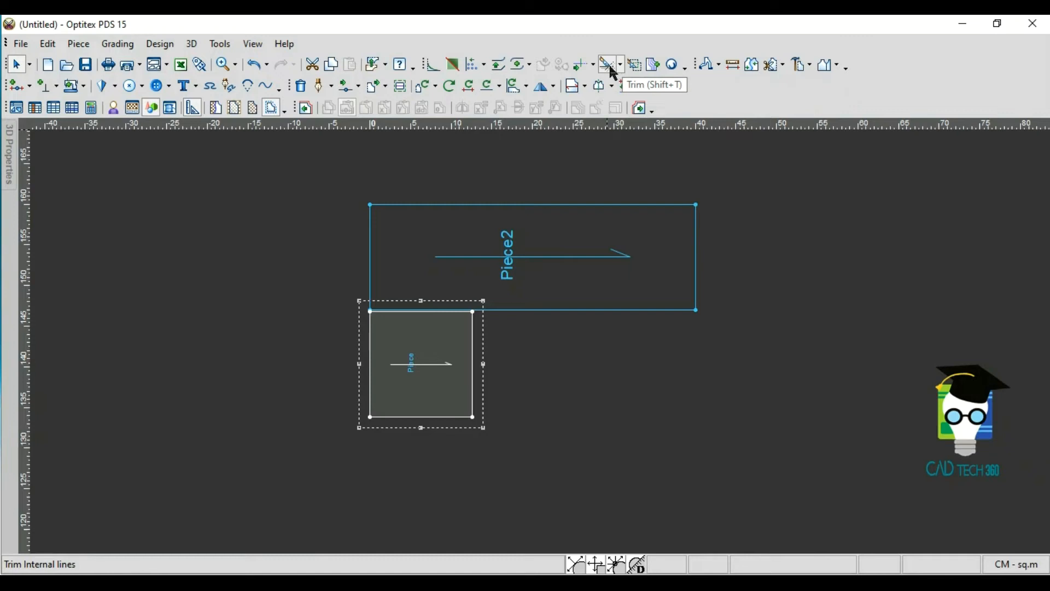
# Measure the distance between the two upper corners of Piece2, review the results alongside the piece and close the measurement
pyautogui.click(733, 65)
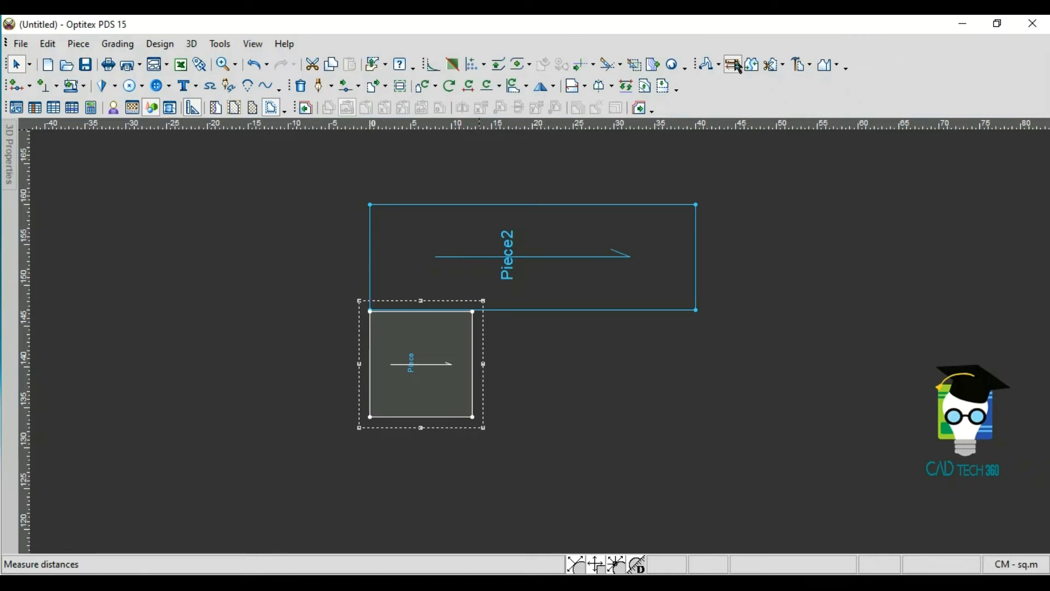
pyautogui.click(735, 65)
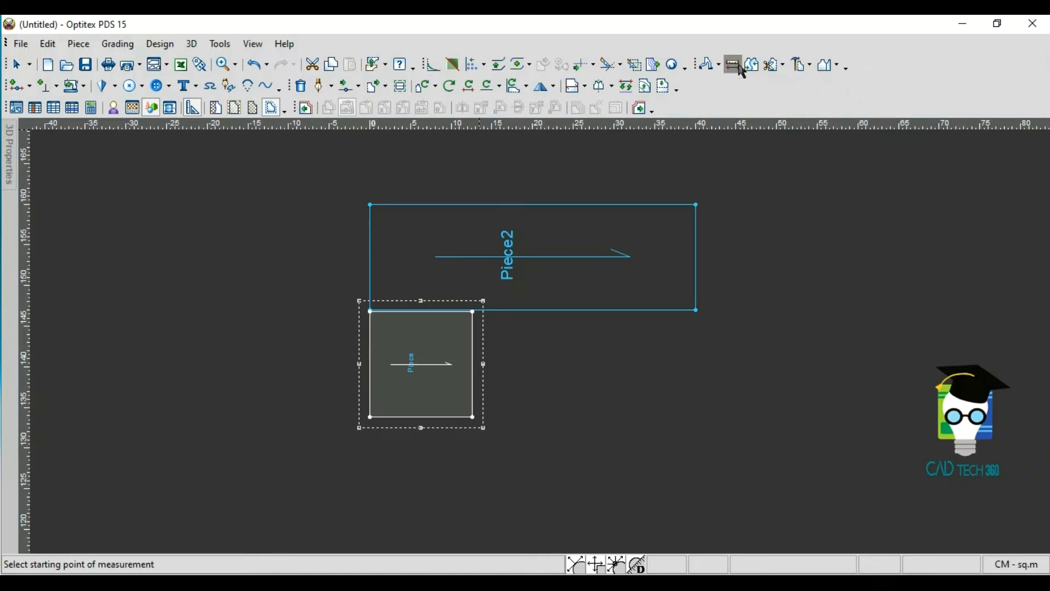
pyautogui.click(375, 210)
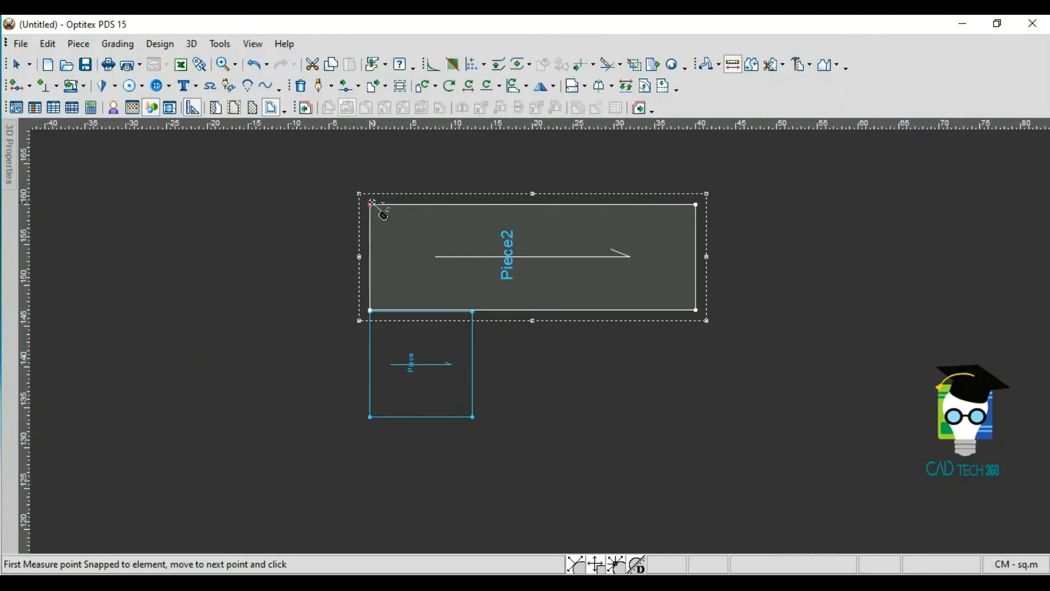
pyautogui.click(696, 205)
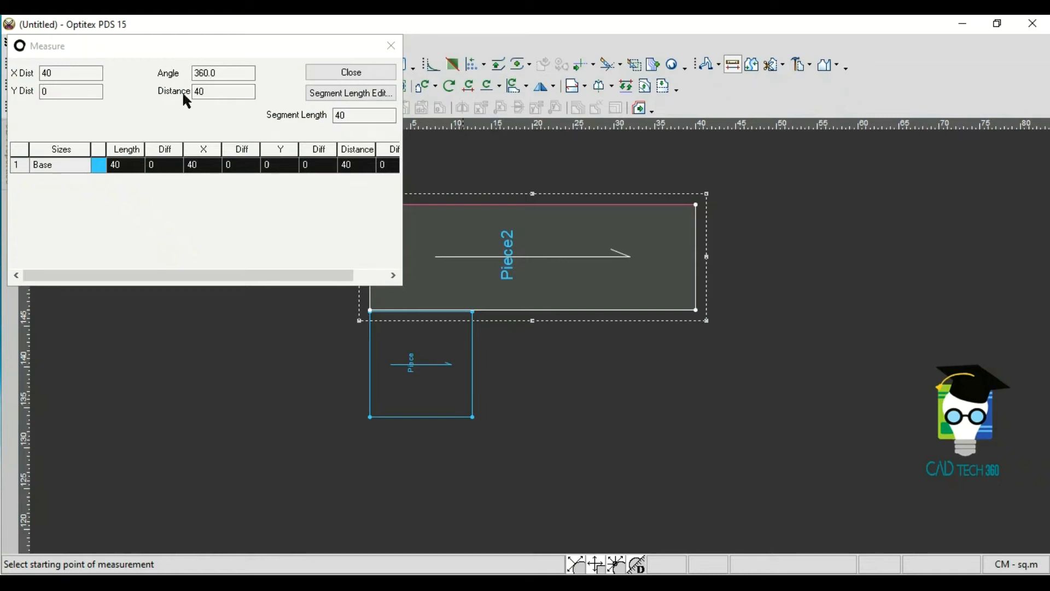
pyautogui.click(257, 35)
pyautogui.moveTo(239, 55); pyautogui.dragTo(414, 74)
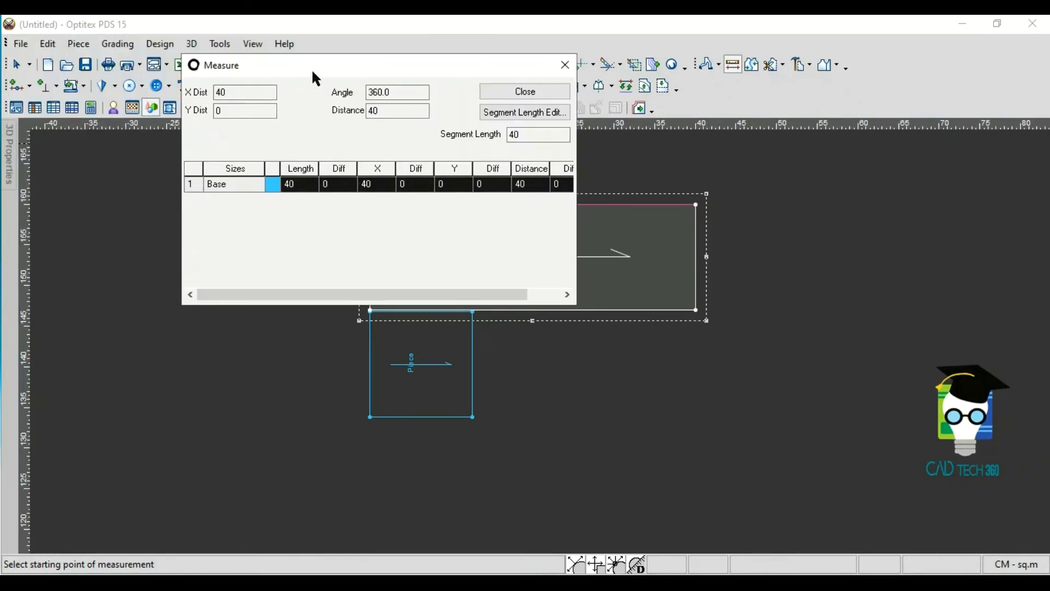
pyautogui.moveTo(314, 68); pyautogui.dragTo(294, 200)
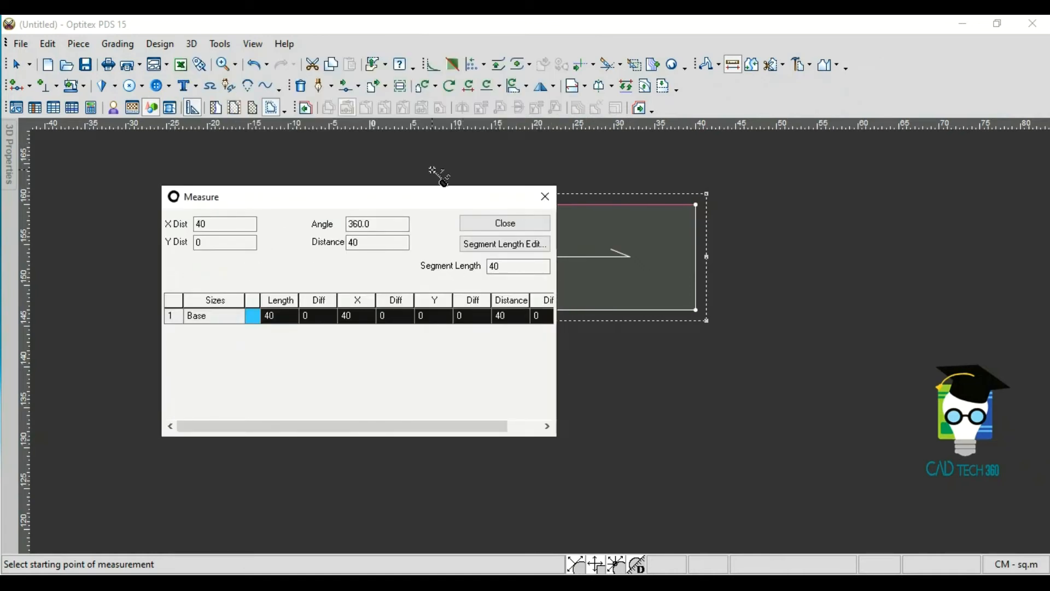
pyautogui.moveTo(427, 202); pyautogui.dragTo(564, 366)
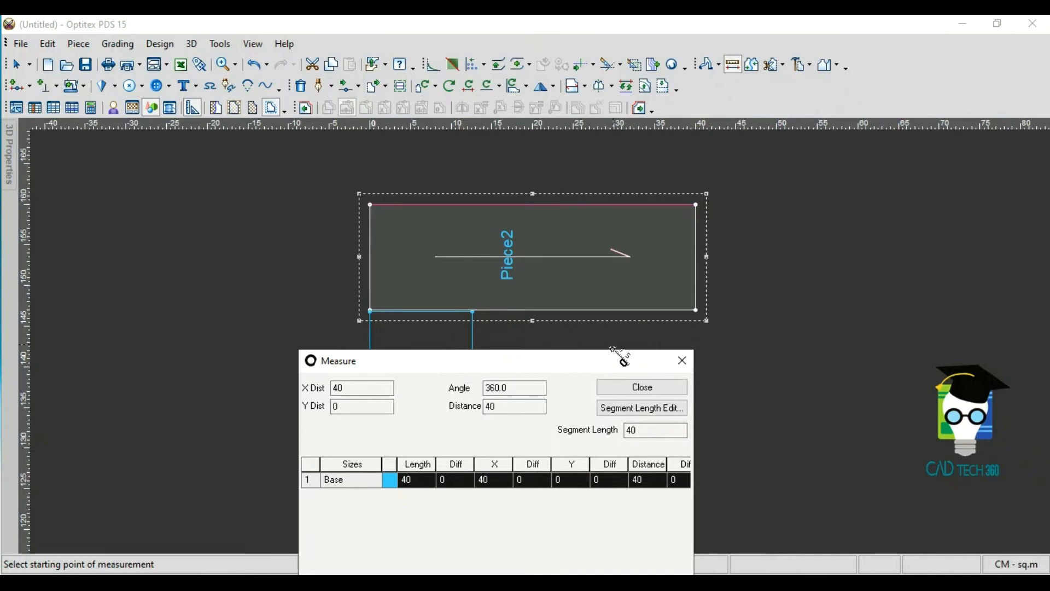
pyautogui.moveTo(501, 361); pyautogui.dragTo(474, 251)
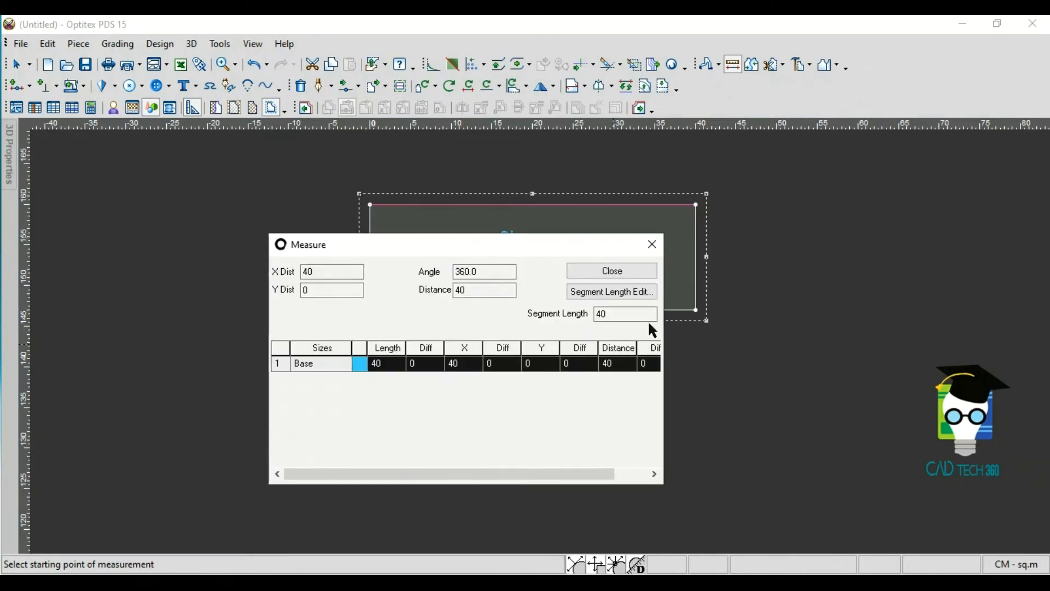
pyautogui.click(652, 245)
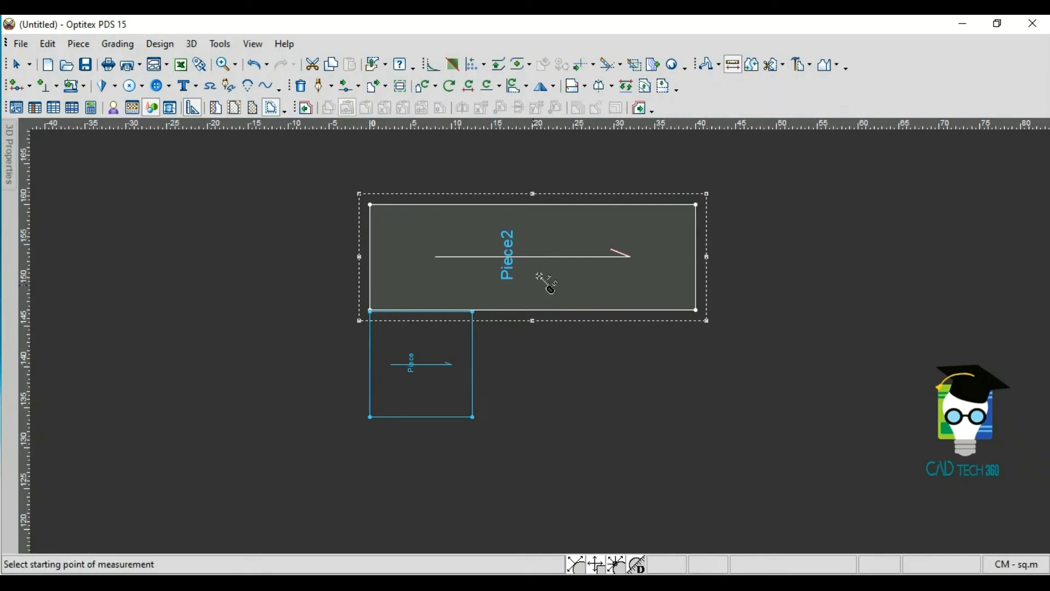
# Return to the Select tool, move Piece2 about 23 cm to the right and place the smaller Piece beneath it with a gap
pyautogui.rightClick(822, 181)
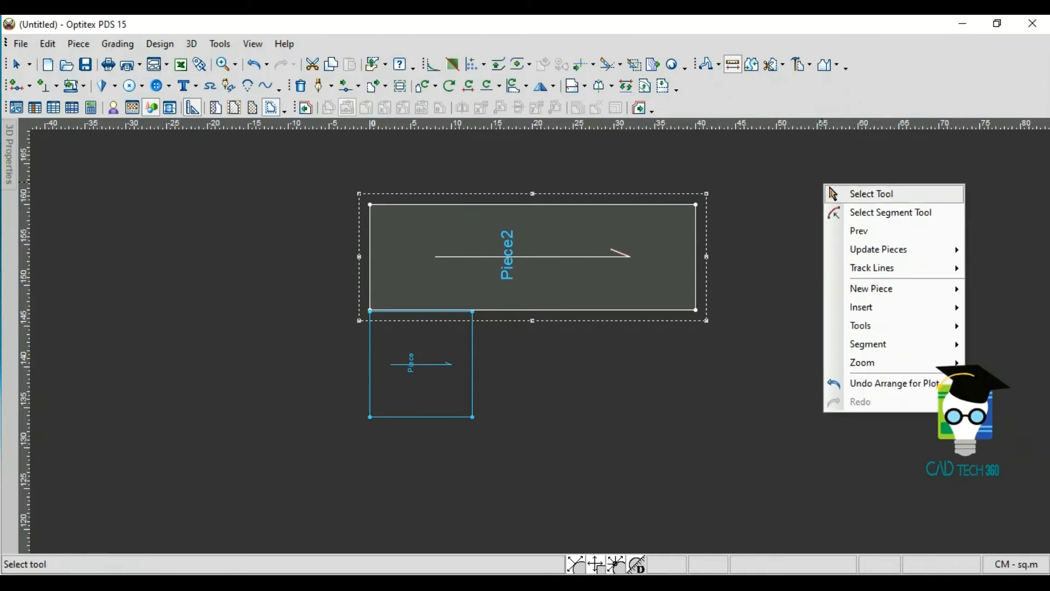
pyautogui.click(863, 196)
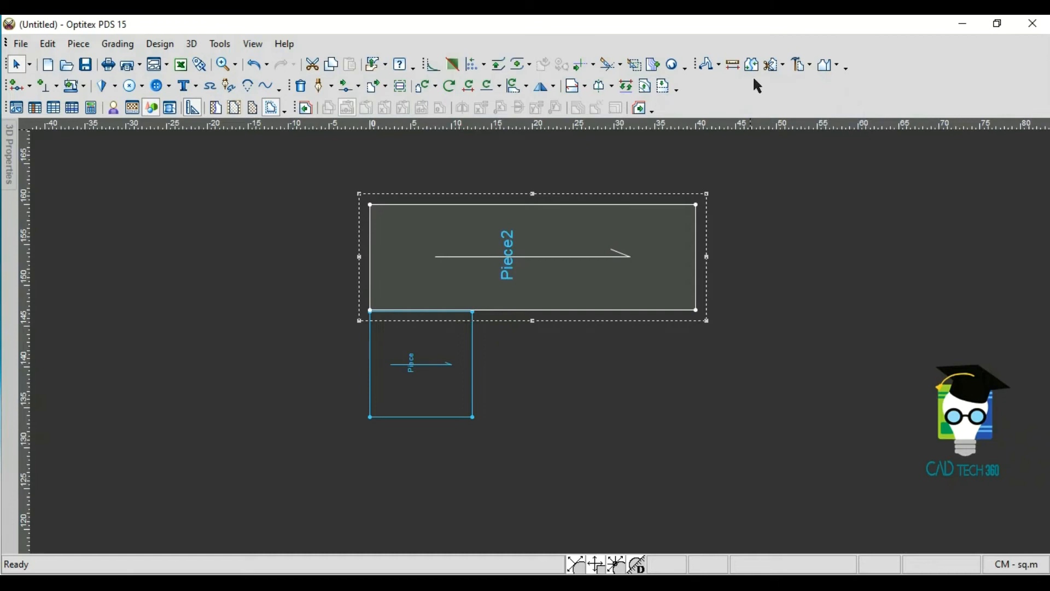
pyautogui.moveTo(604, 243); pyautogui.dragTo(793, 251)
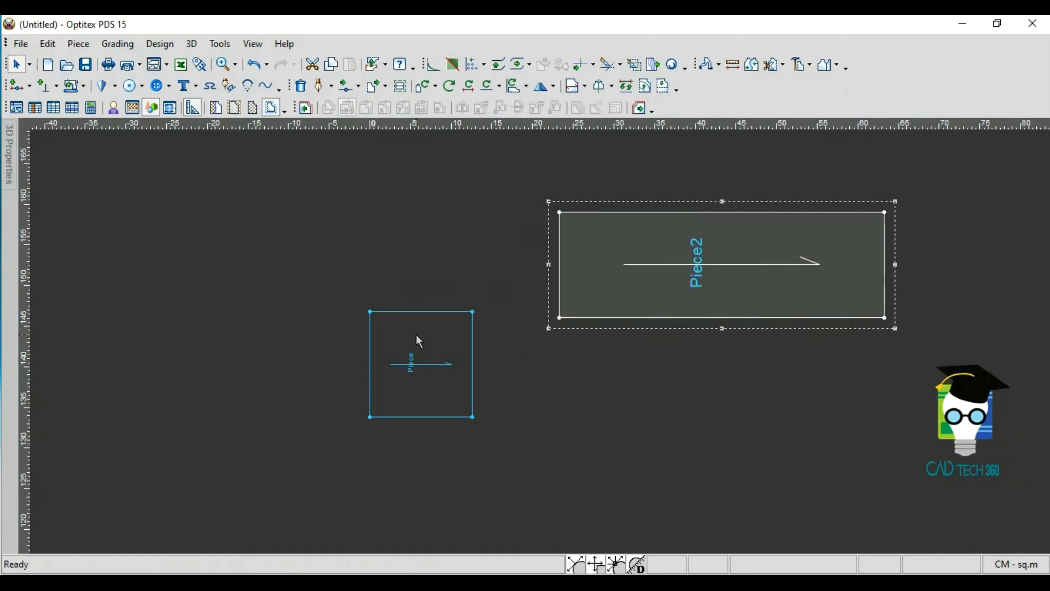
pyautogui.moveTo(419, 340); pyautogui.dragTo(682, 366)
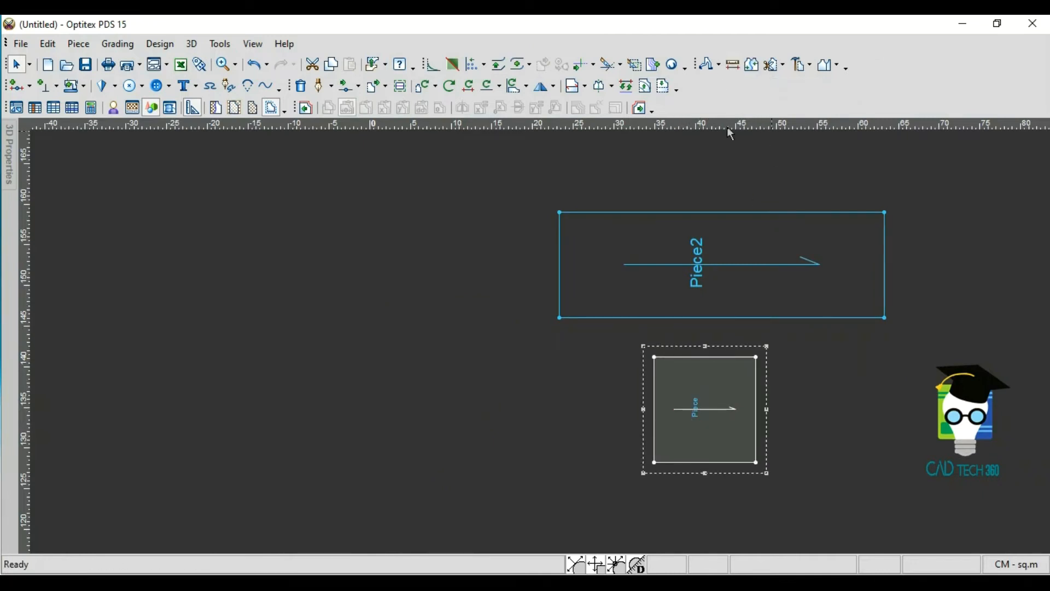
# Join the smaller Piece to Piece2 without any of the optional join settings, and undo the join
pyautogui.click(751, 65)
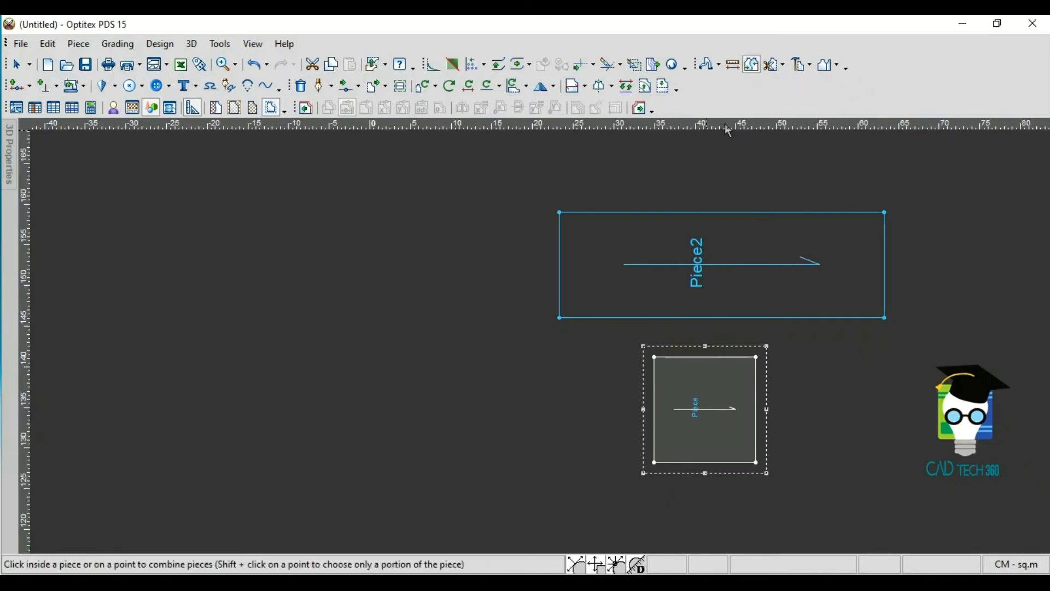
pyautogui.click(708, 379)
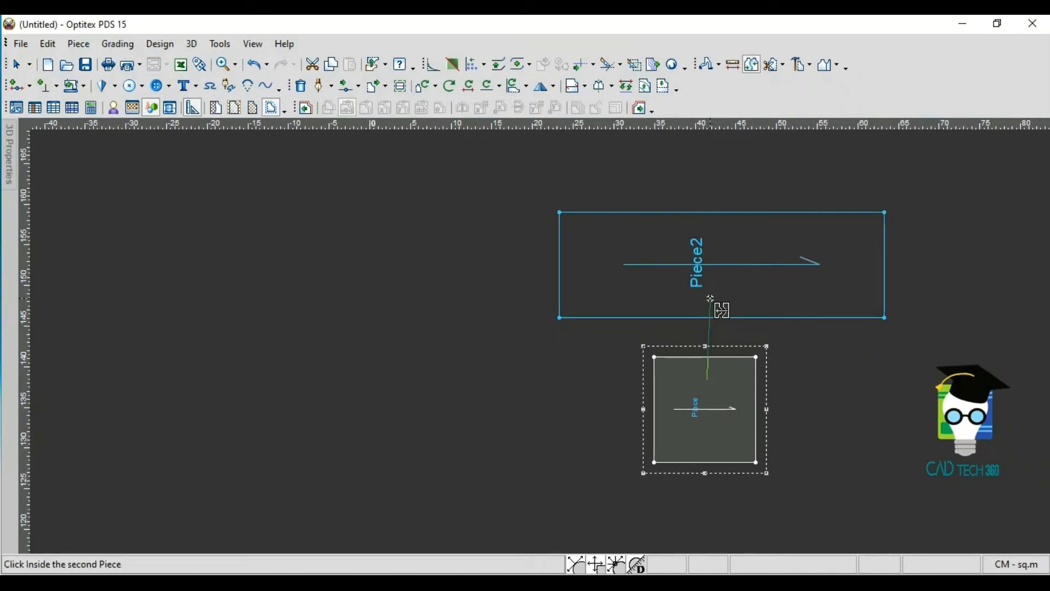
pyautogui.click(710, 298)
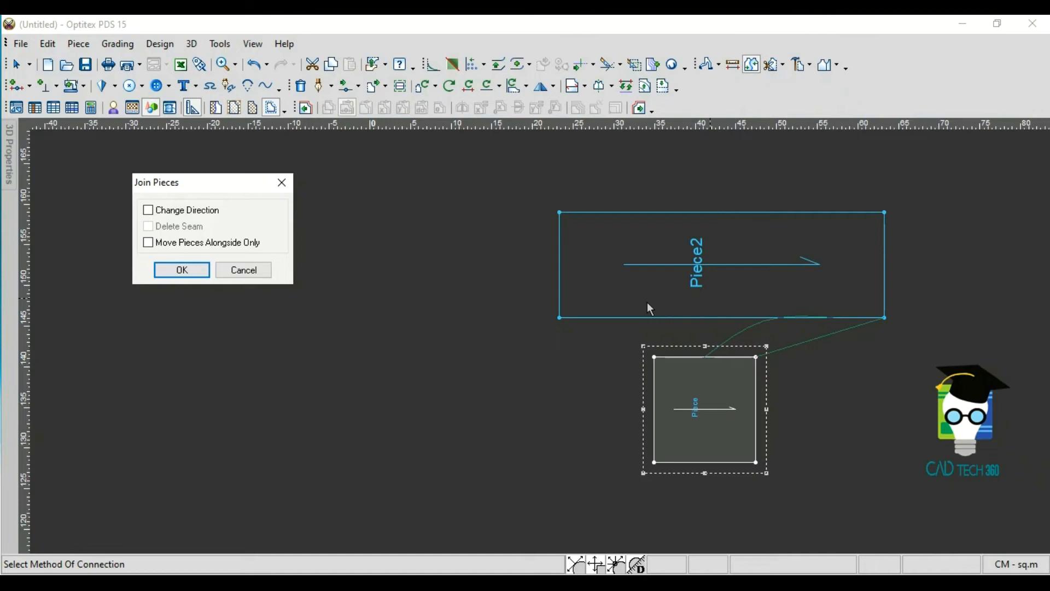
pyautogui.click(169, 280)
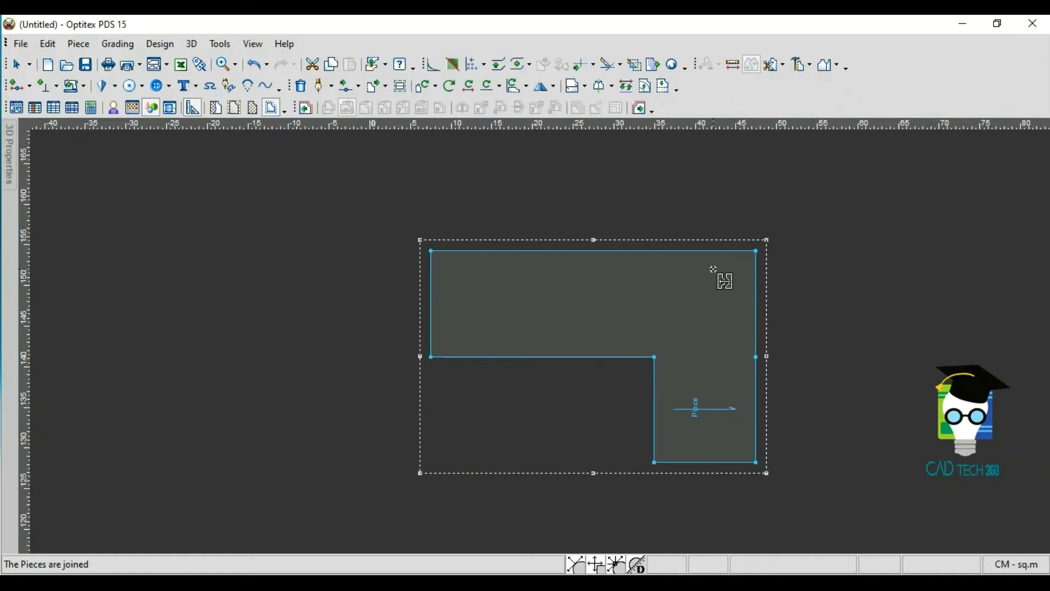
pyautogui.click(257, 65)
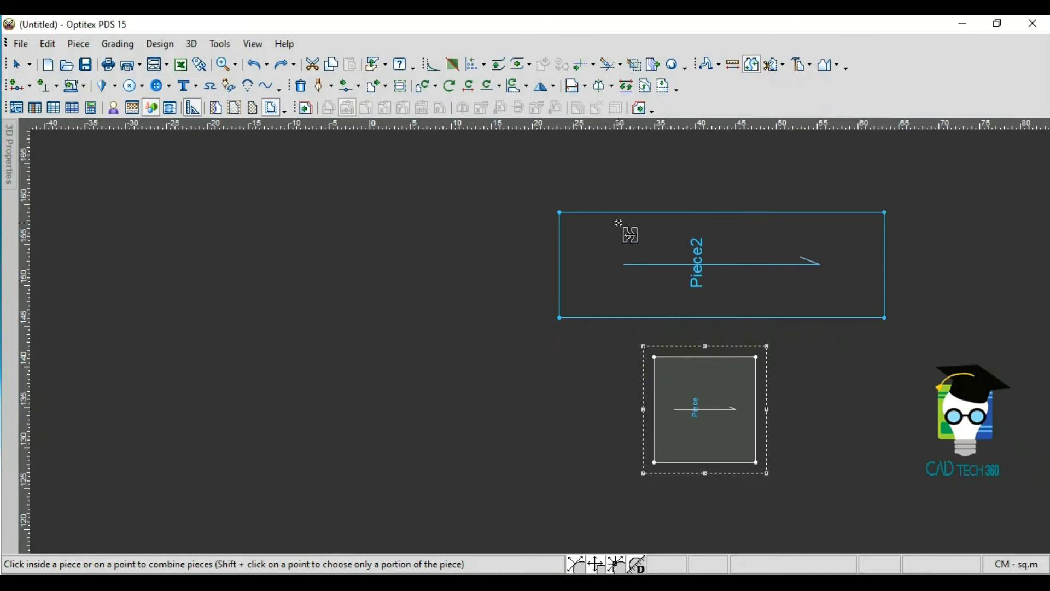
# Return to the Select tool and move Piece2 about 48 cm to the left and slightly upwards, away from Piece
pyautogui.rightClick(615, 241)
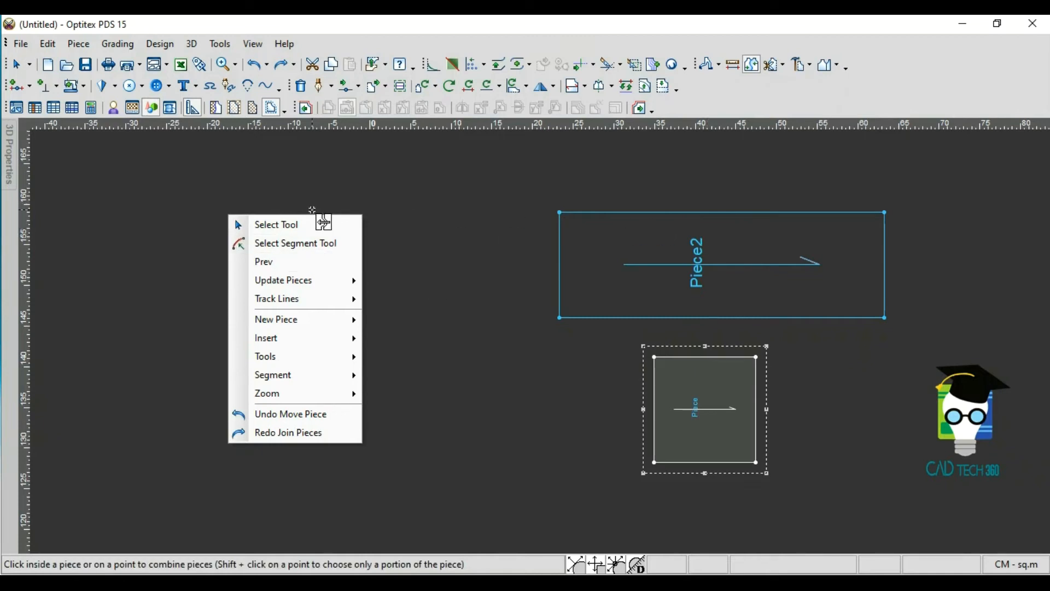
pyautogui.rightClick(297, 191)
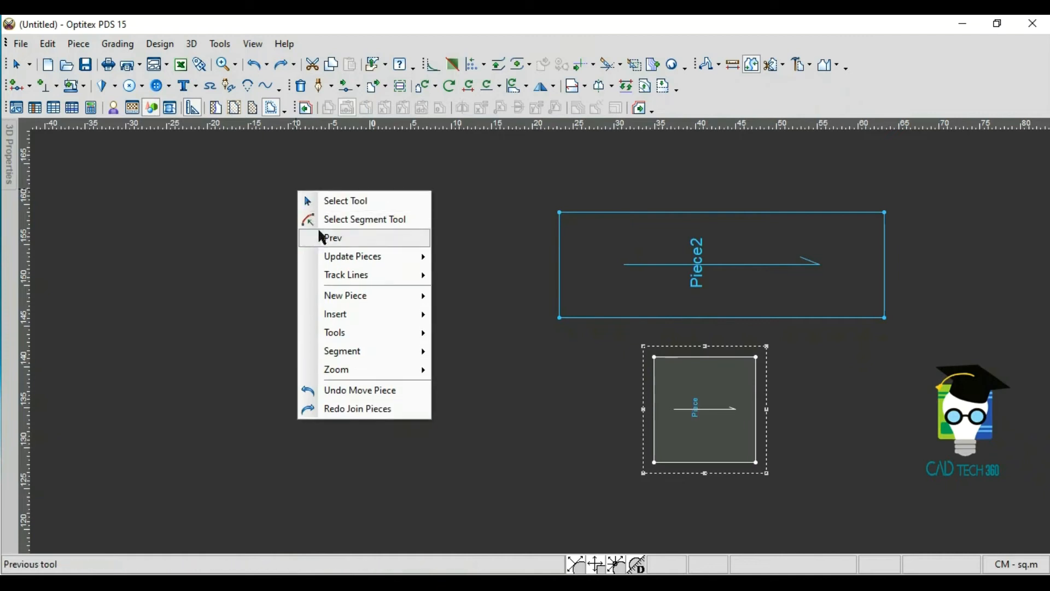
pyautogui.click(356, 201)
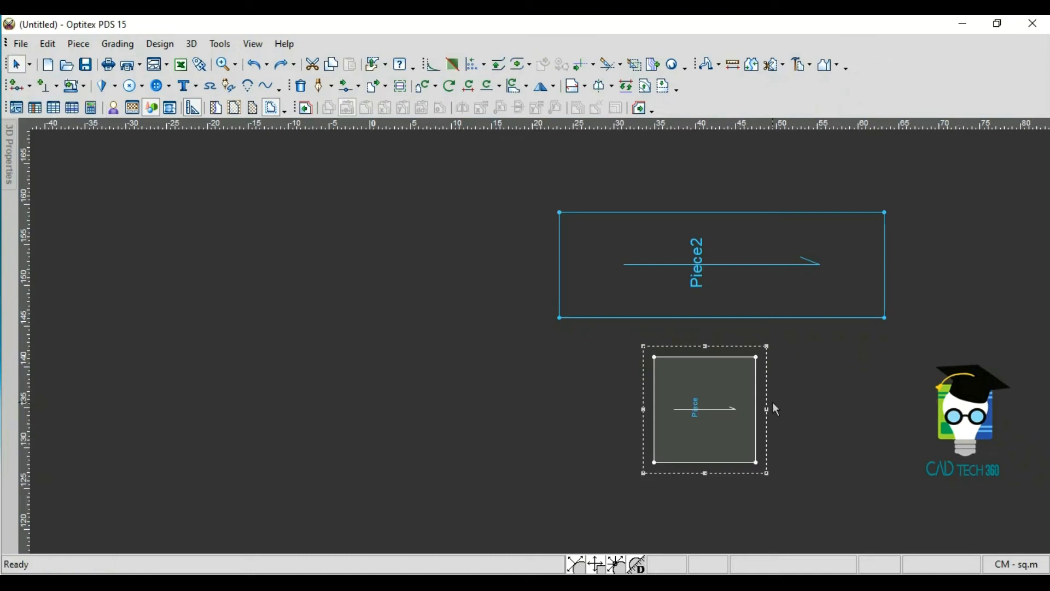
pyautogui.moveTo(464, 187); pyautogui.dragTo(944, 331)
pyautogui.moveTo(752, 235); pyautogui.dragTo(364, 214)
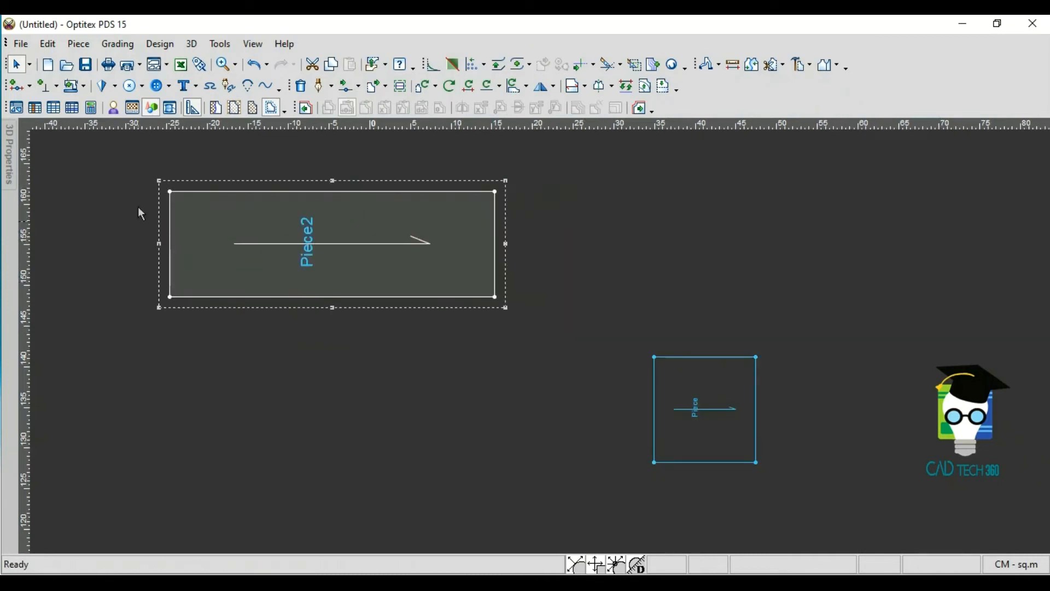
# Add a grading point on Piece2's lower edge near its left corner, with an absolute distance of 4 cm to the next point
pyautogui.click(18, 89)
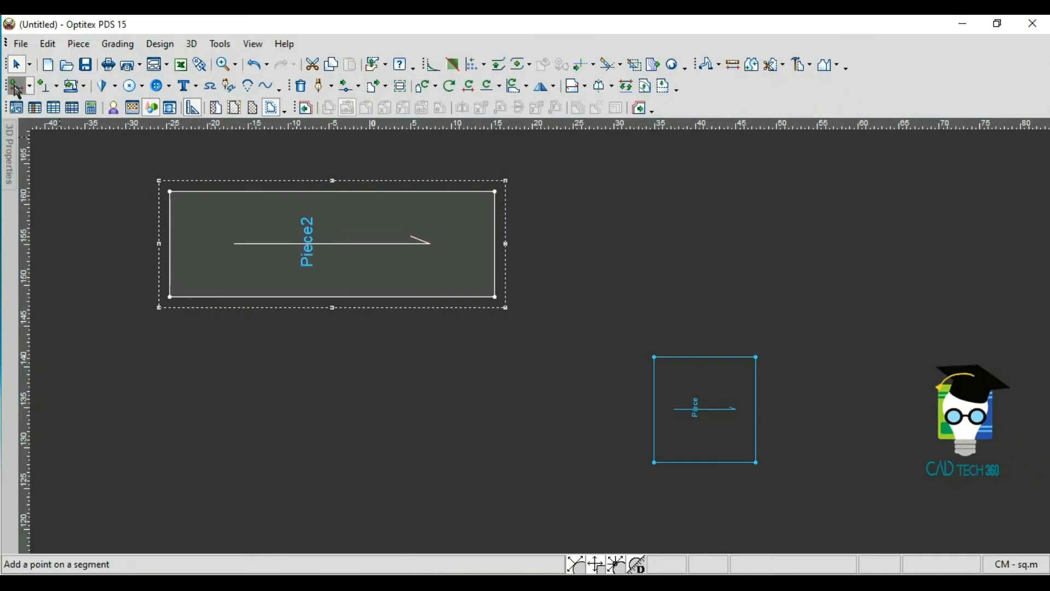
pyautogui.click(208, 296)
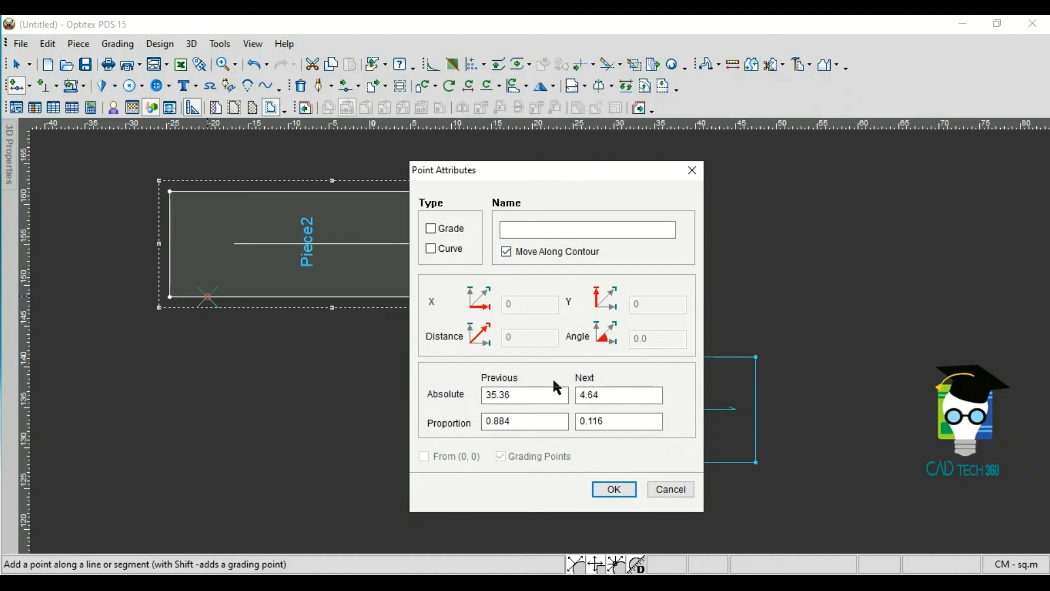
pyautogui.doubleClick(590, 397)
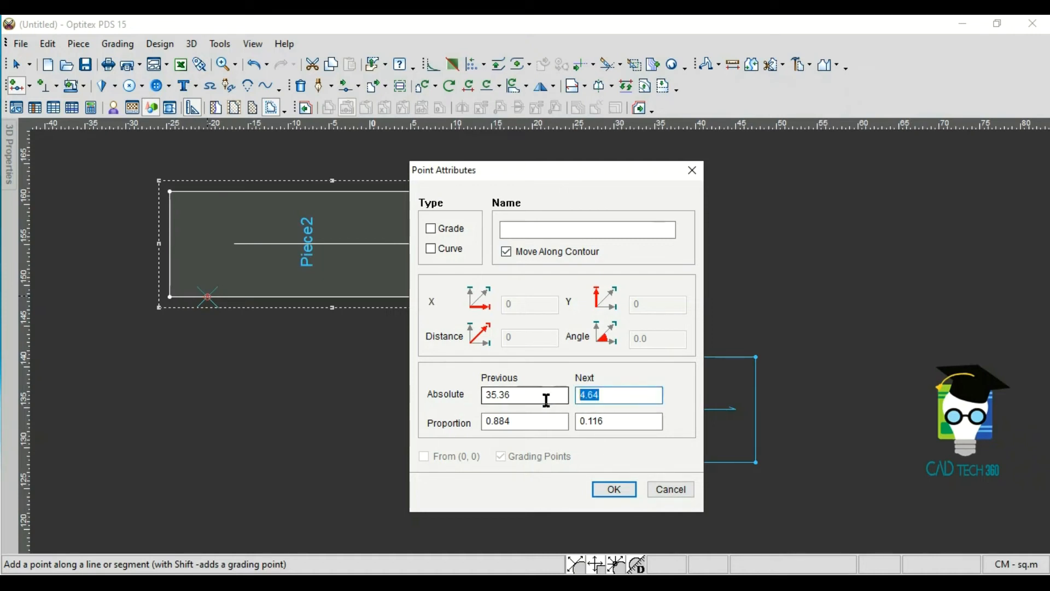
pyautogui.write('4')
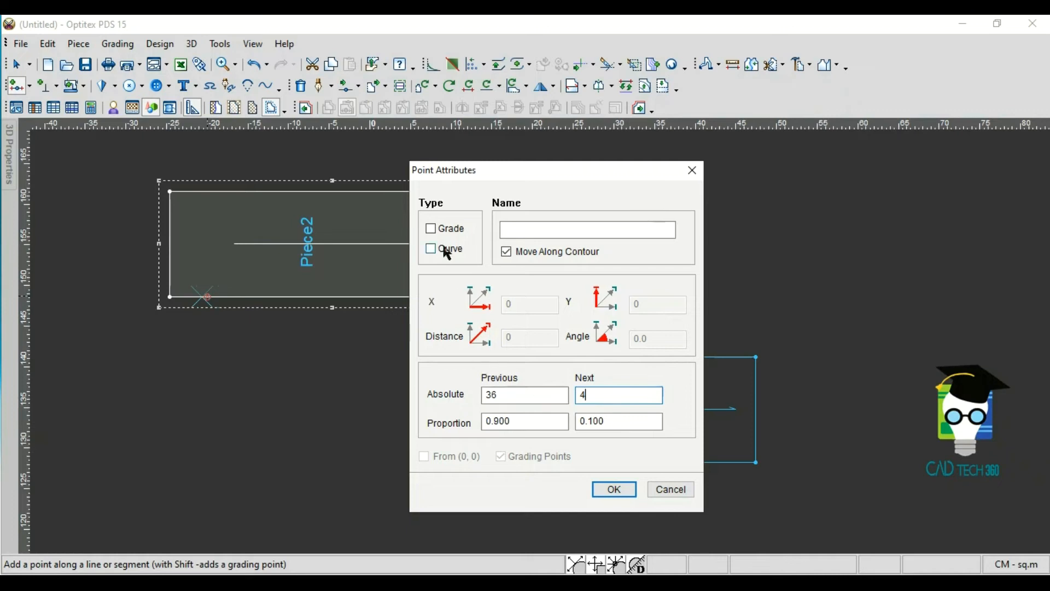
pyautogui.click(431, 228)
pyautogui.click(609, 496)
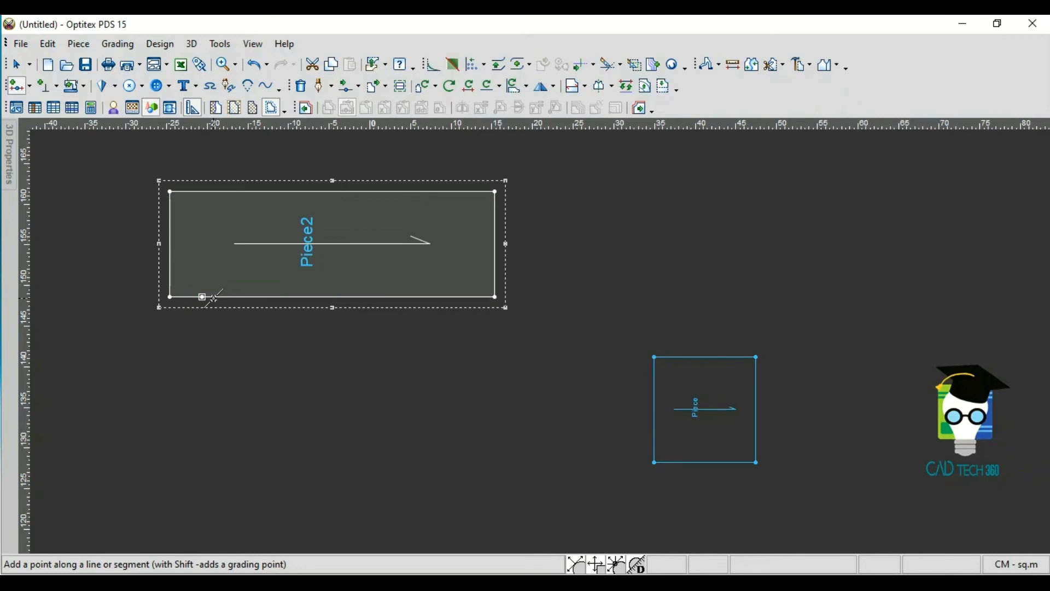
# Add a second grading point between Piece2's lower-left corner and the first added point, 2.5 cm from the next point
pyautogui.scroll(1, 176, 258)
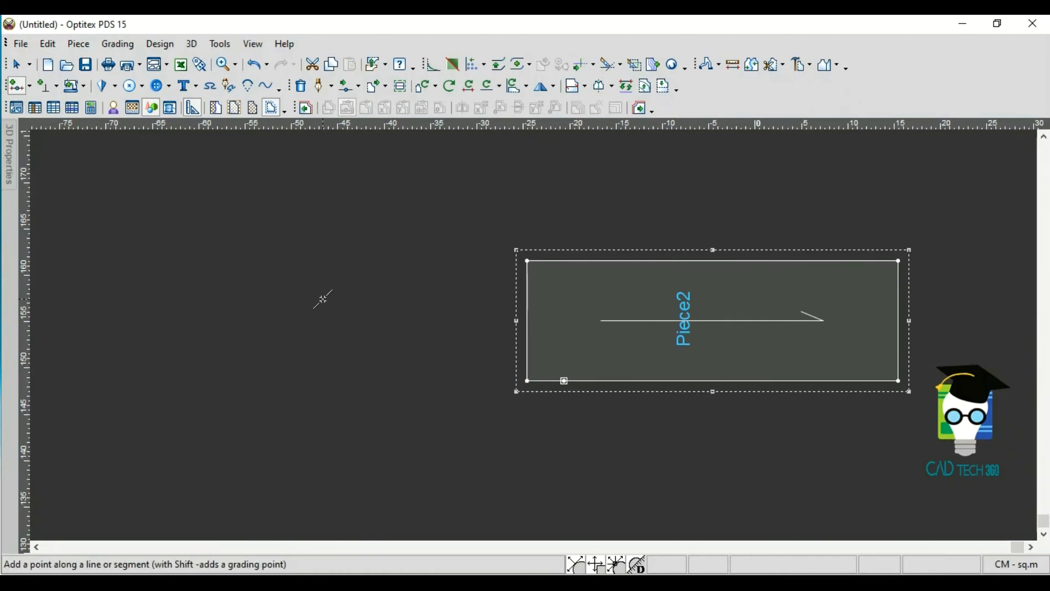
pyautogui.click(548, 383)
pyautogui.moveTo(603, 400); pyautogui.dragTo(571, 399)
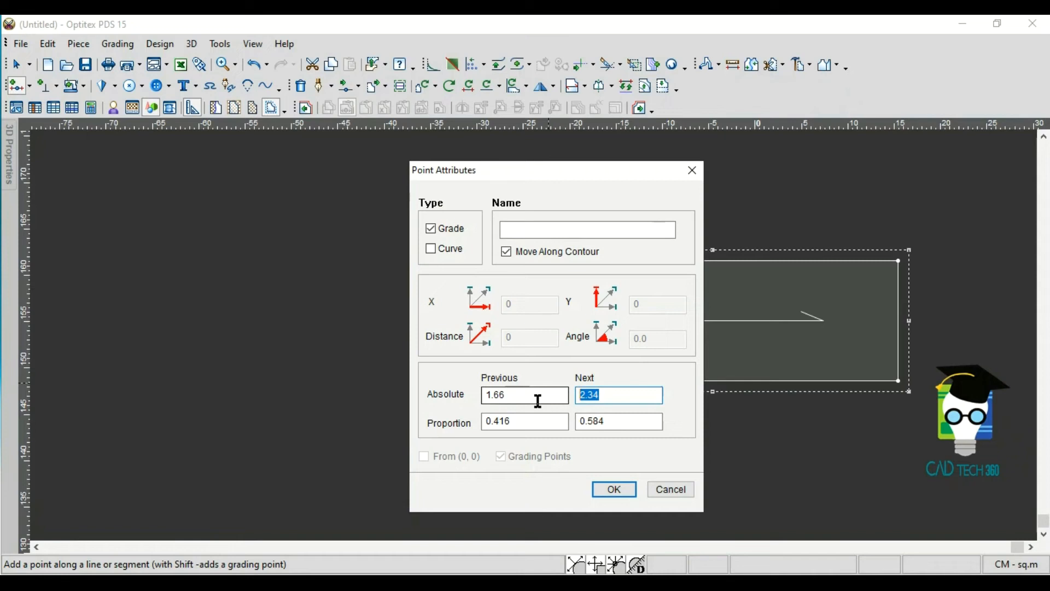
pyautogui.write('2.5')
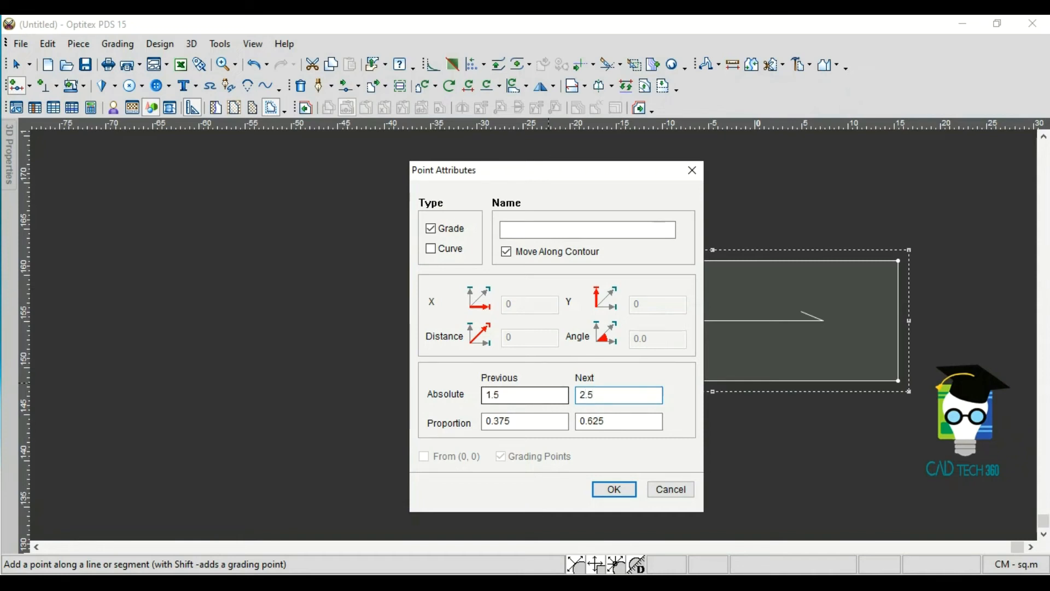
pyautogui.click(621, 489)
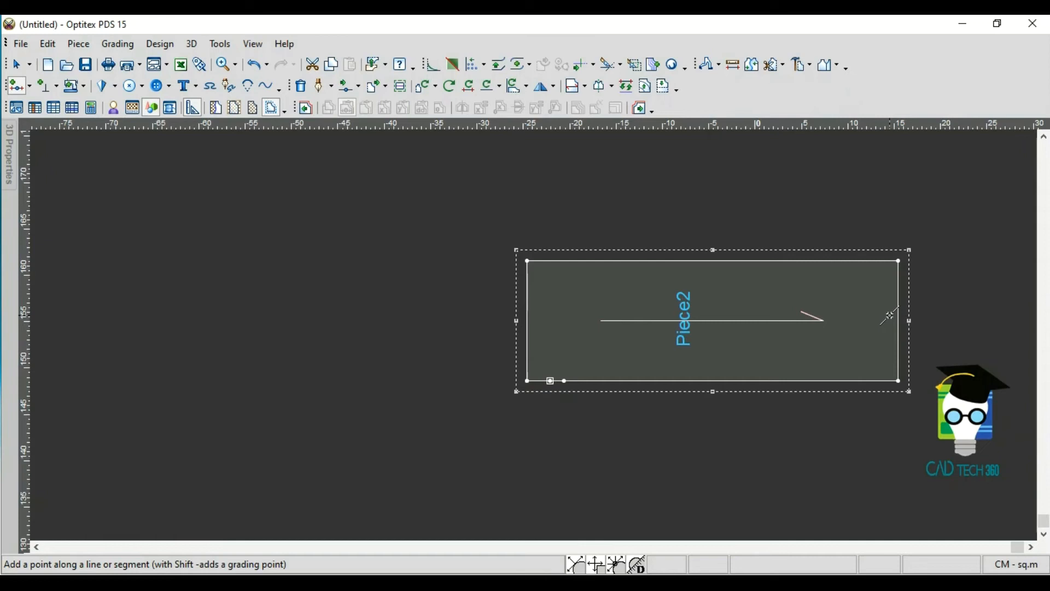
# Add a notch near the middle of each short side of Piece2, and close the internal properties
pyautogui.click(50, 93)
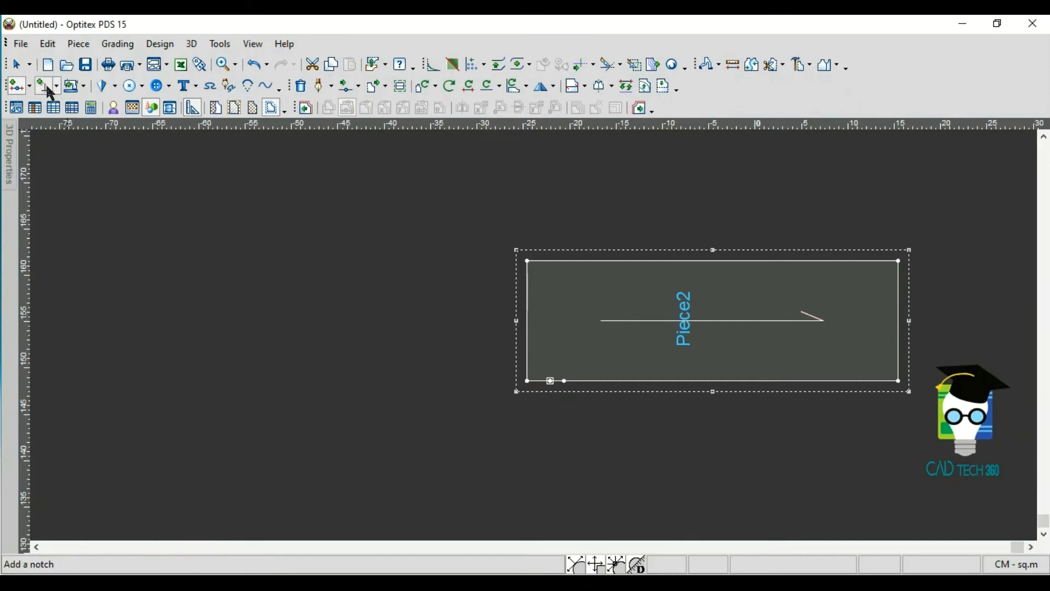
pyautogui.click(50, 93)
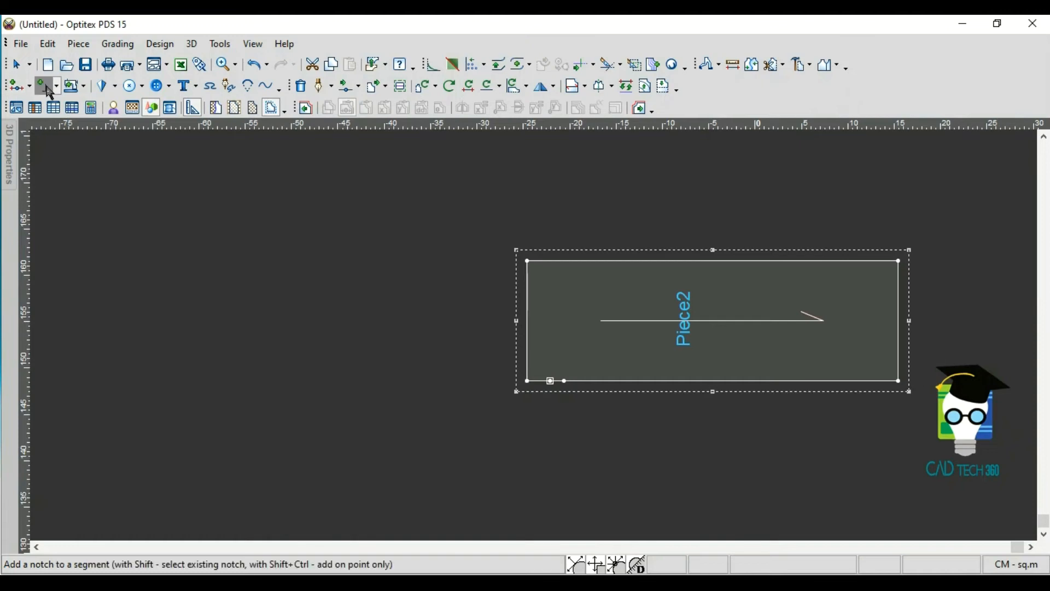
pyautogui.click(527, 321)
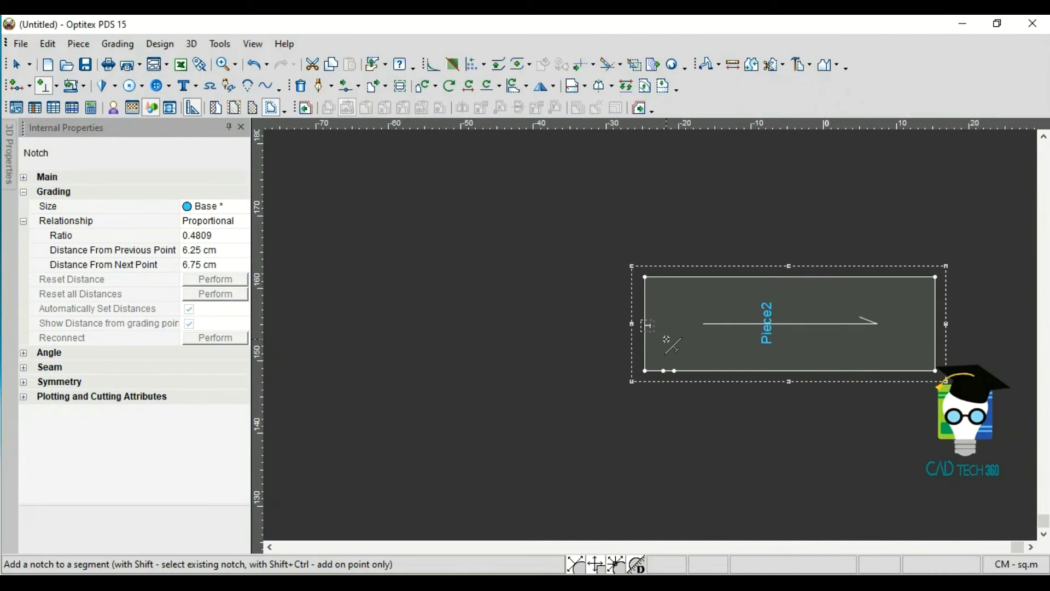
pyautogui.click(934, 324)
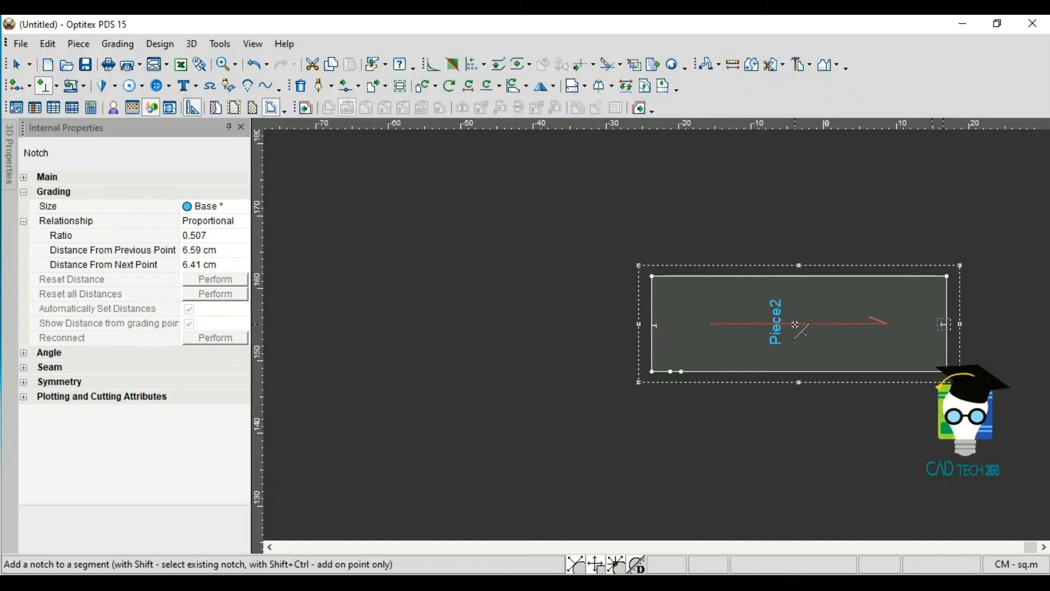
pyautogui.click(241, 127)
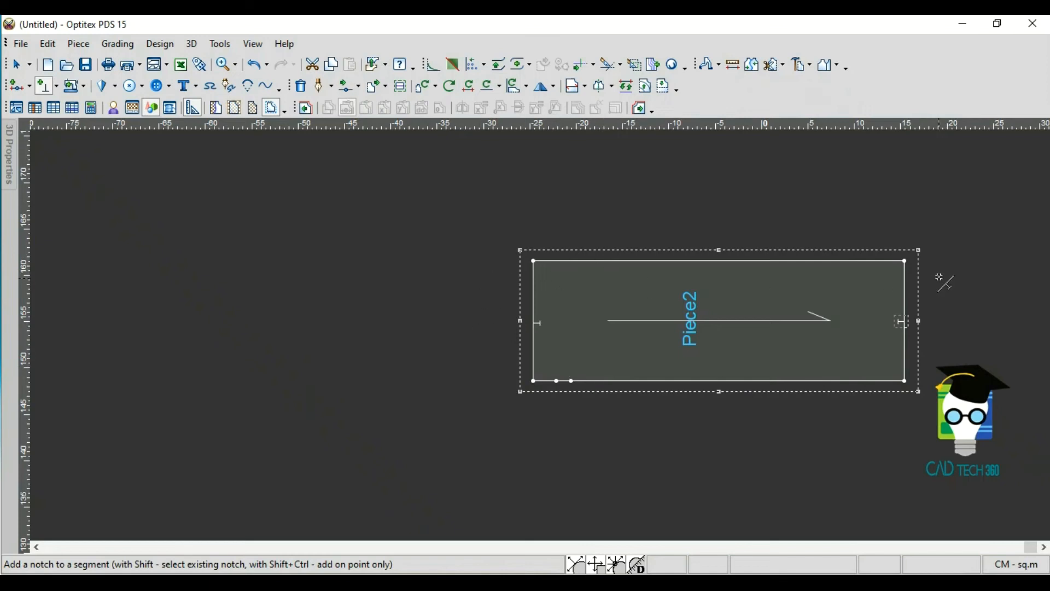
# Add a 1 cm wide seam to Piece2, running clockwise from its lower-left corner to its upper-right corner
pyautogui.click(72, 86)
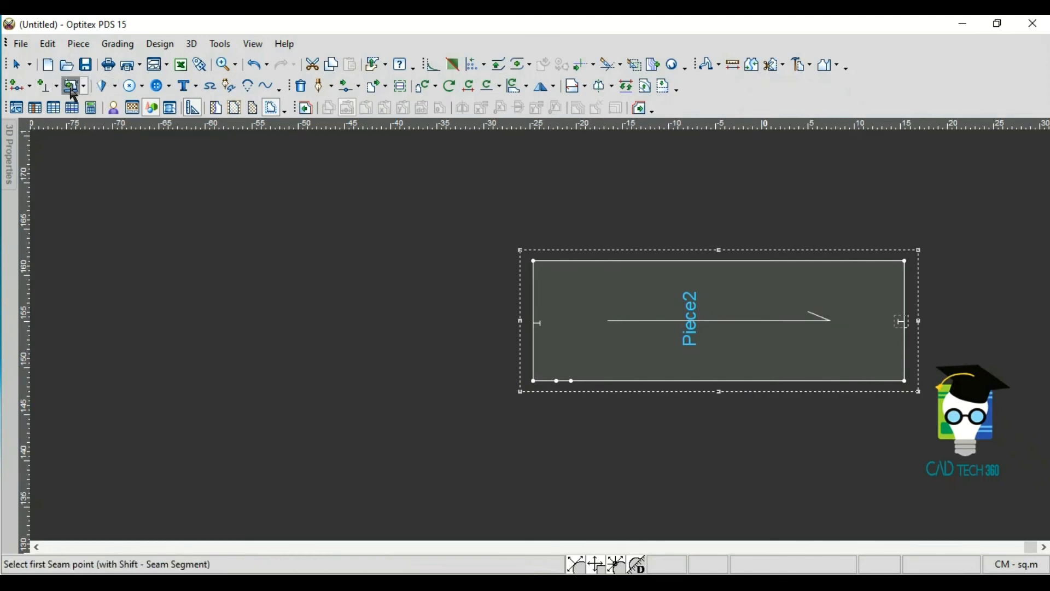
pyautogui.click(534, 380)
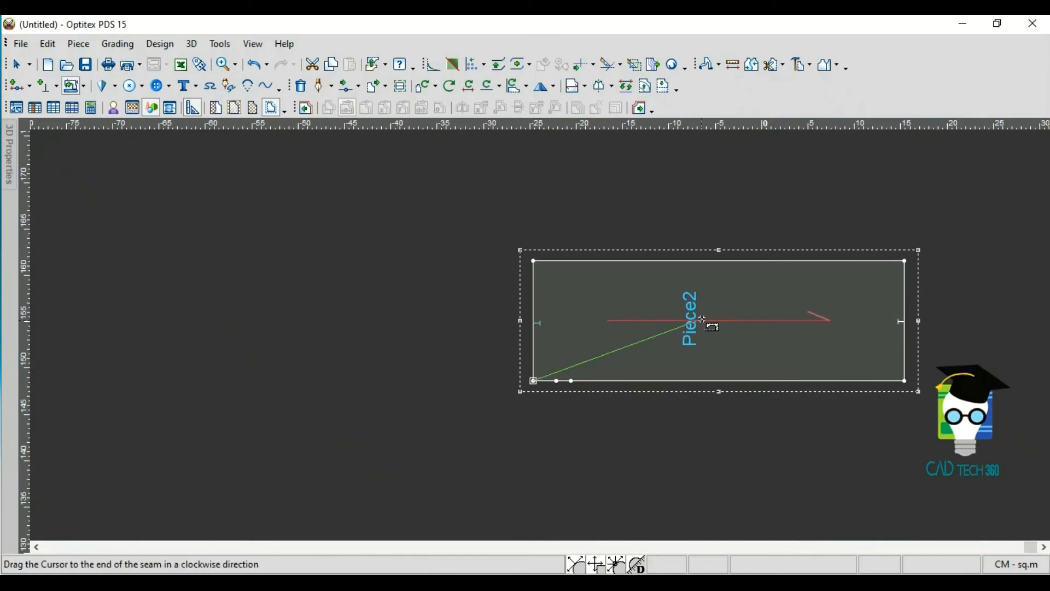
pyautogui.click(906, 262)
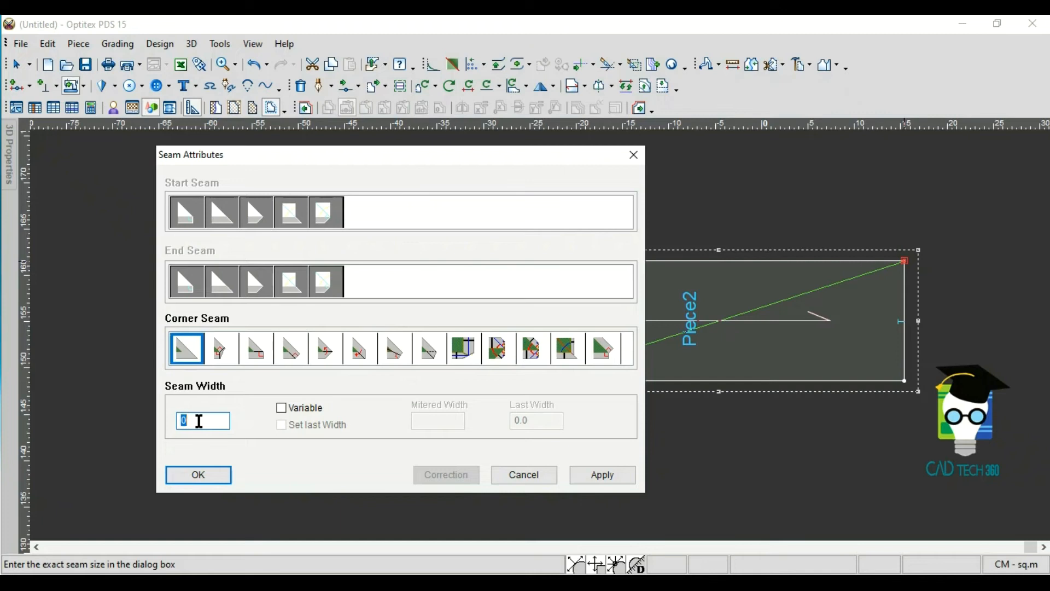
pyautogui.write('1')
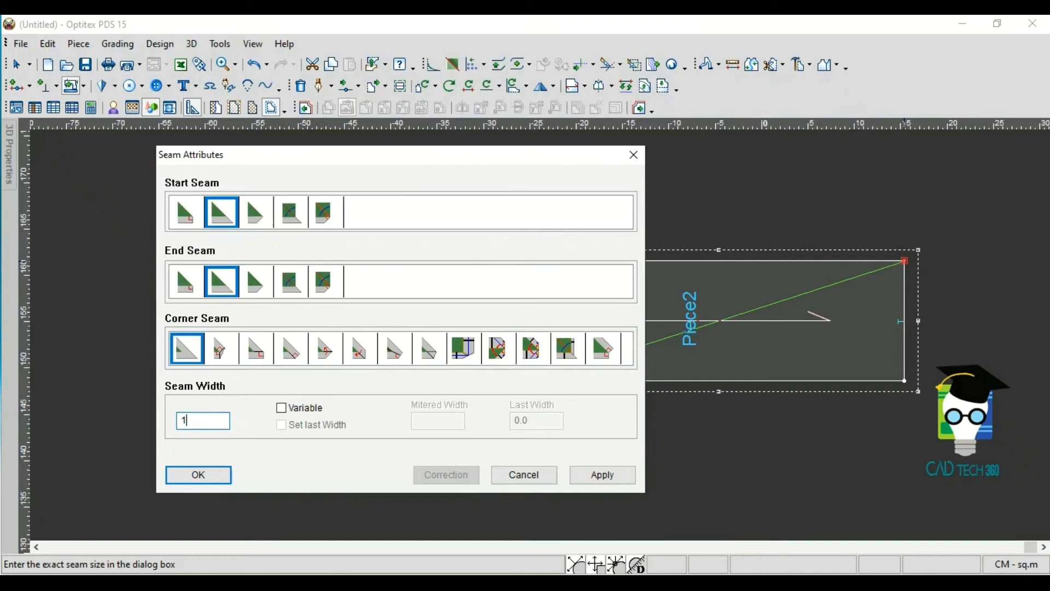
pyautogui.click(200, 475)
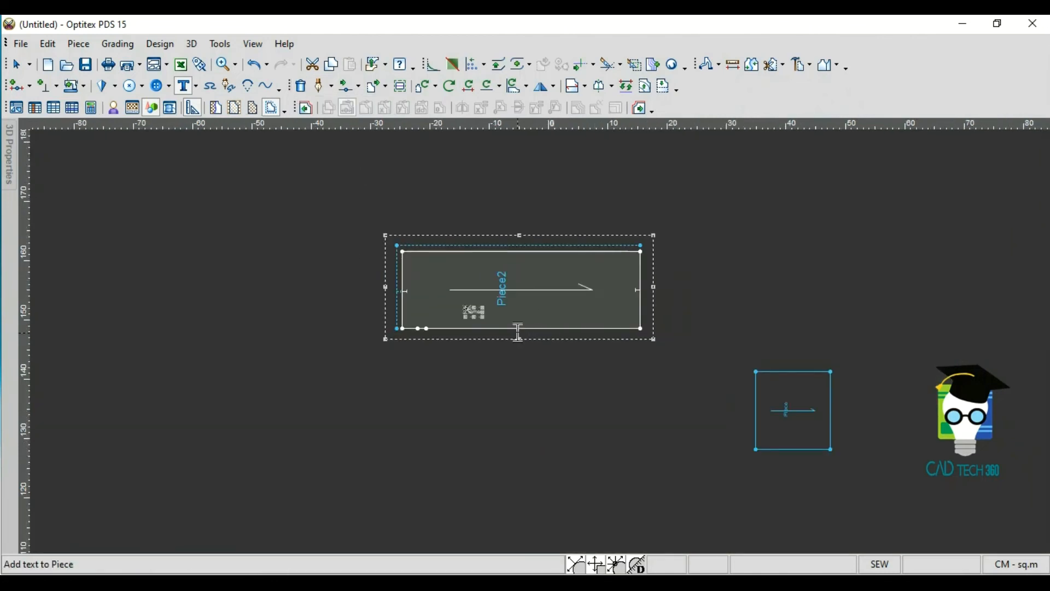
# Delete the notch on the right side of Piece2
pyautogui.scroll(4, 541, 342)
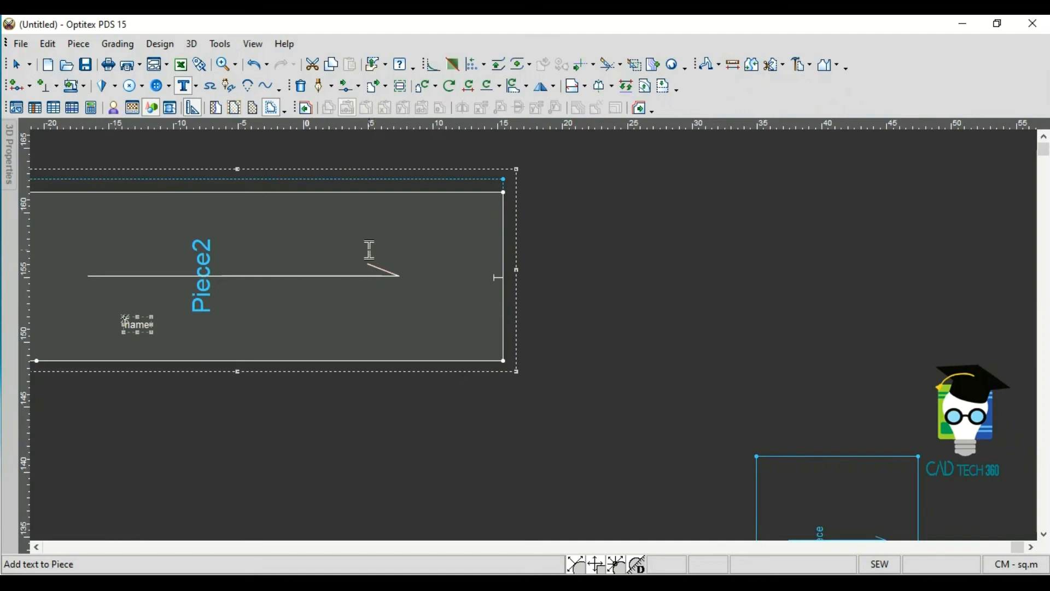
pyautogui.click(302, 85)
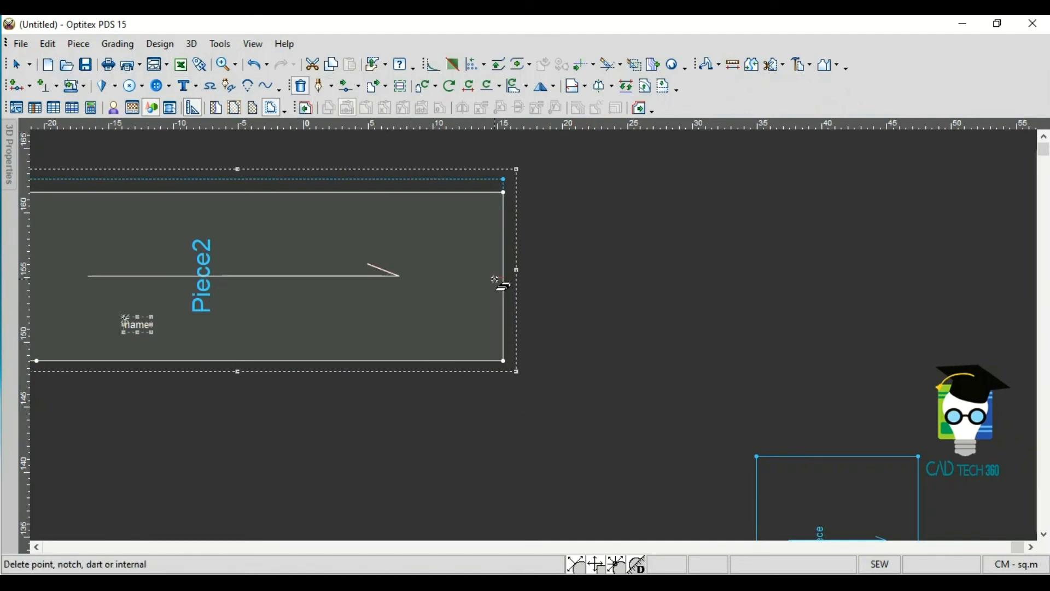
pyautogui.click(496, 278)
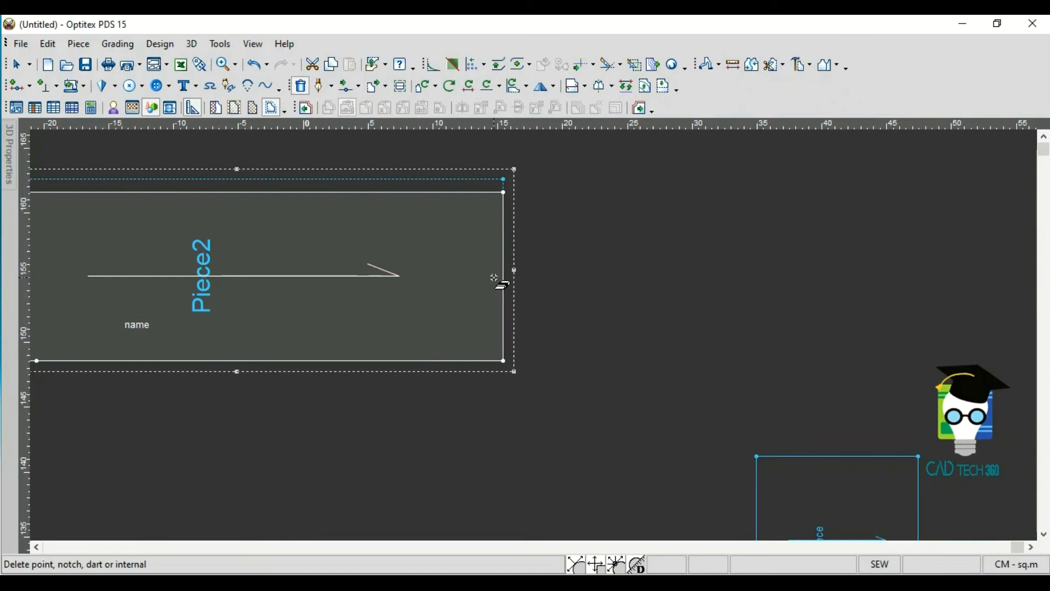
# Delete the two added points on Piece2's lower edge and the upper-right corner point of the smaller Piece
pyautogui.scroll(-1, 505, 363)
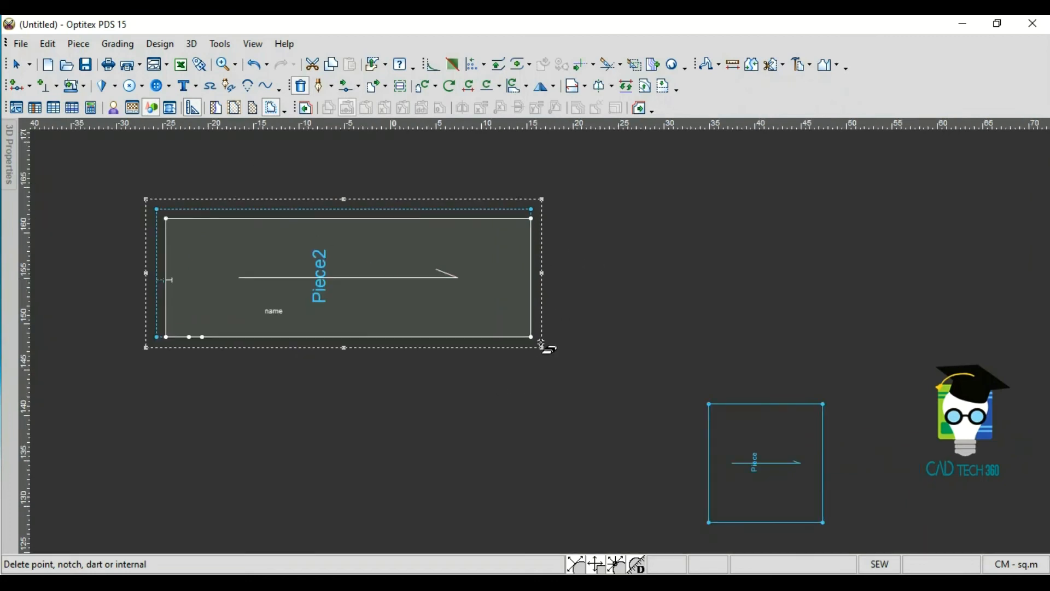
pyautogui.click(189, 337)
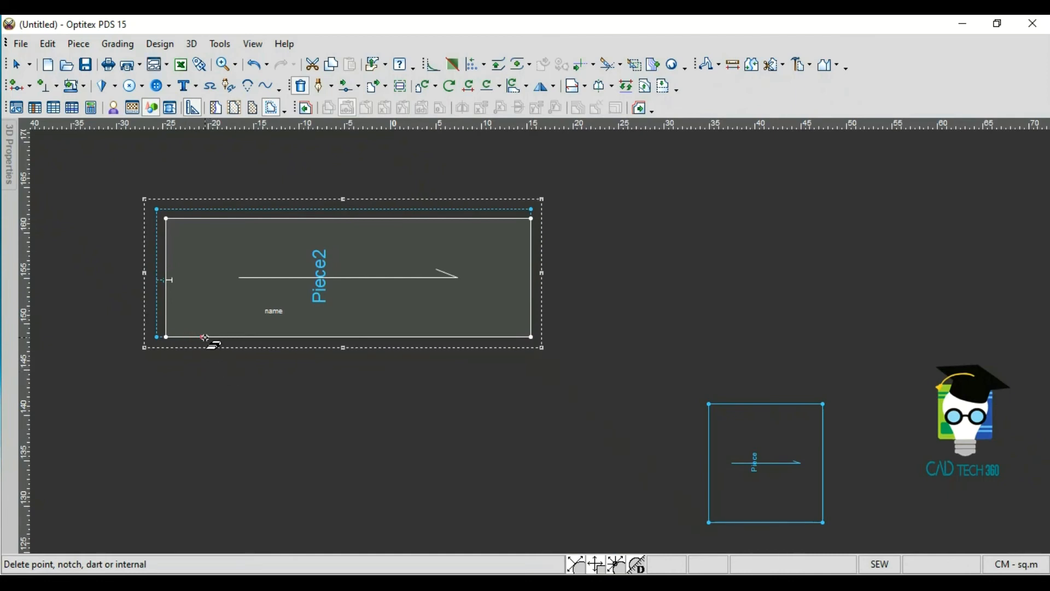
pyautogui.click(201, 337)
pyautogui.press('Delete')
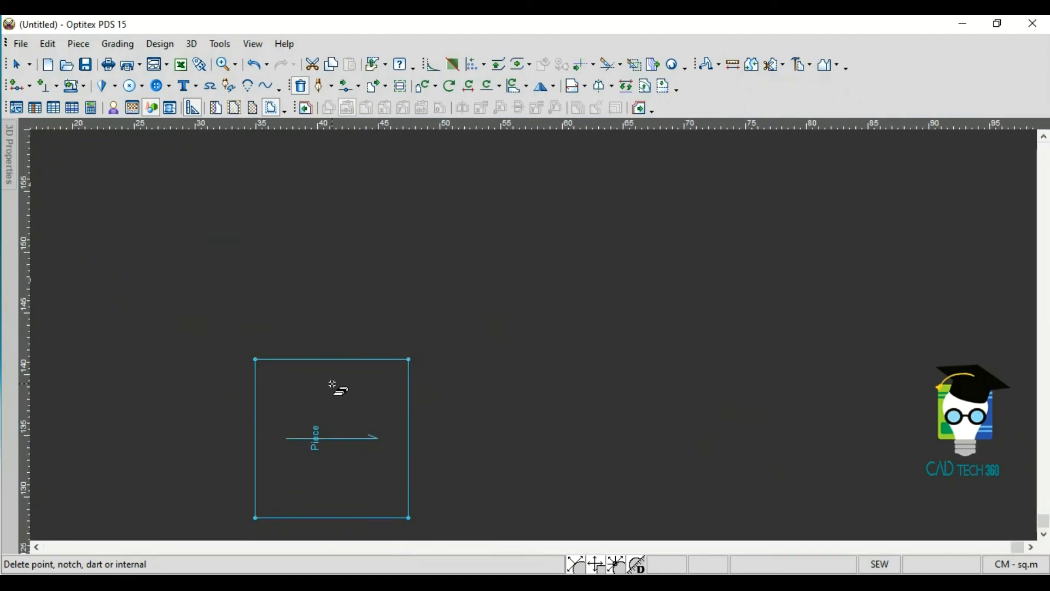
pyautogui.click(410, 361)
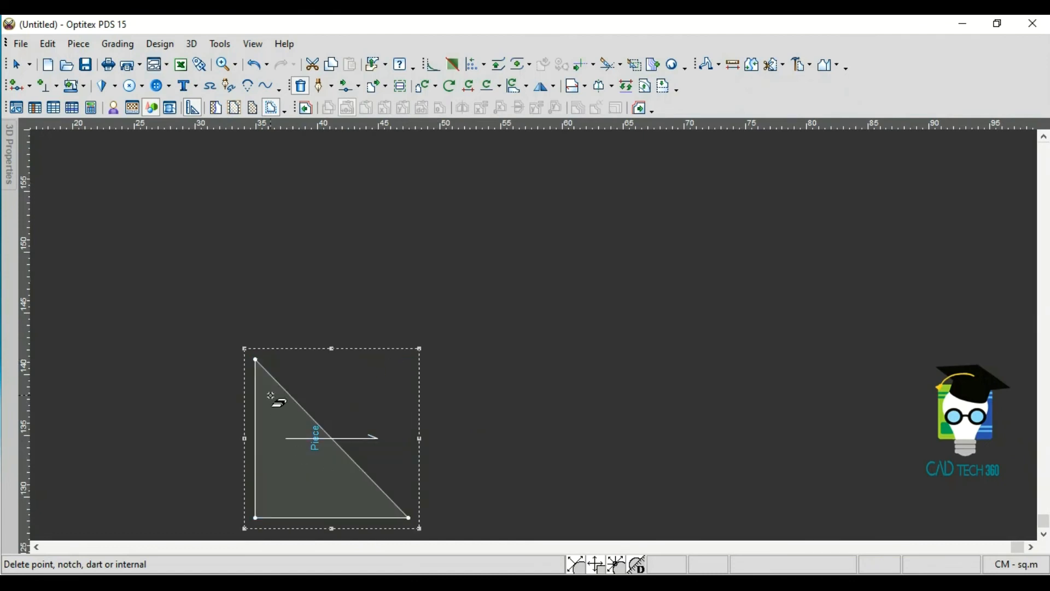
# Add a point on Piece2's lower edge near the lower-left corner and another on its left edge about 3.9 cm above that corner
pyautogui.scroll(-2, 291, 398)
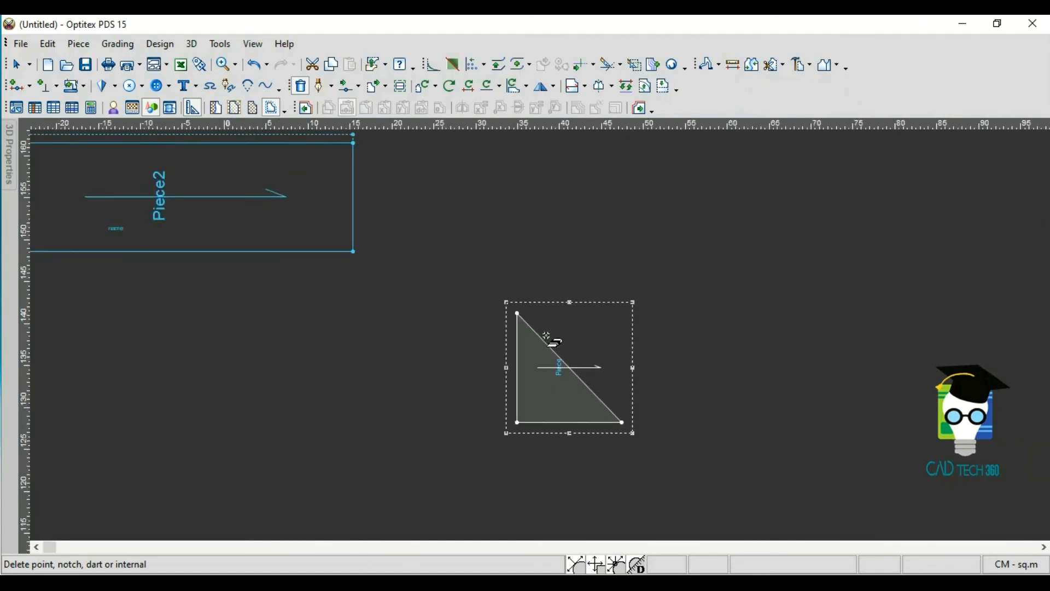
pyautogui.scroll(-1, 326, 249)
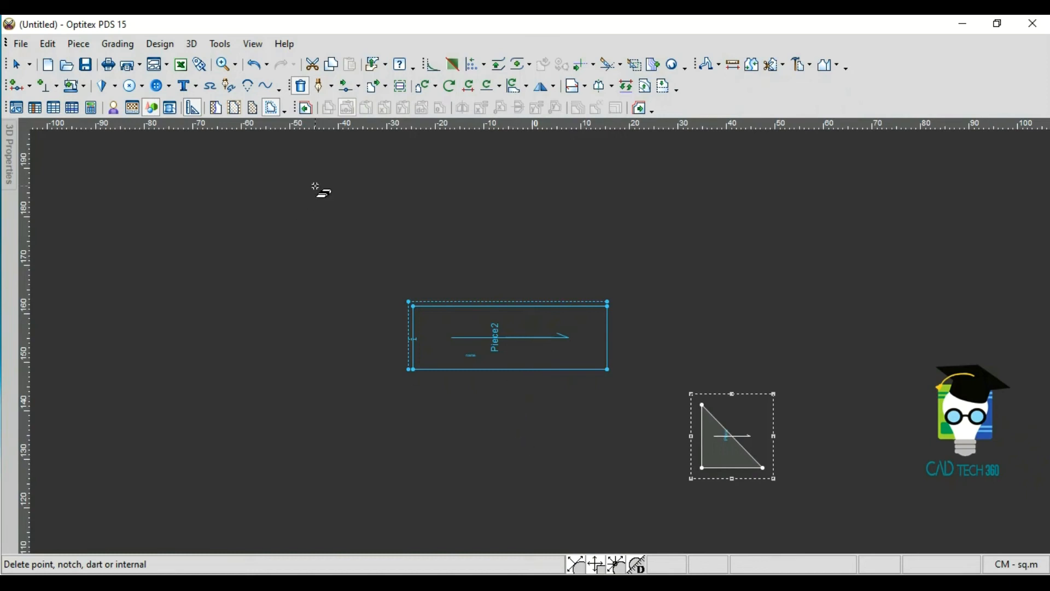
pyautogui.click(299, 86)
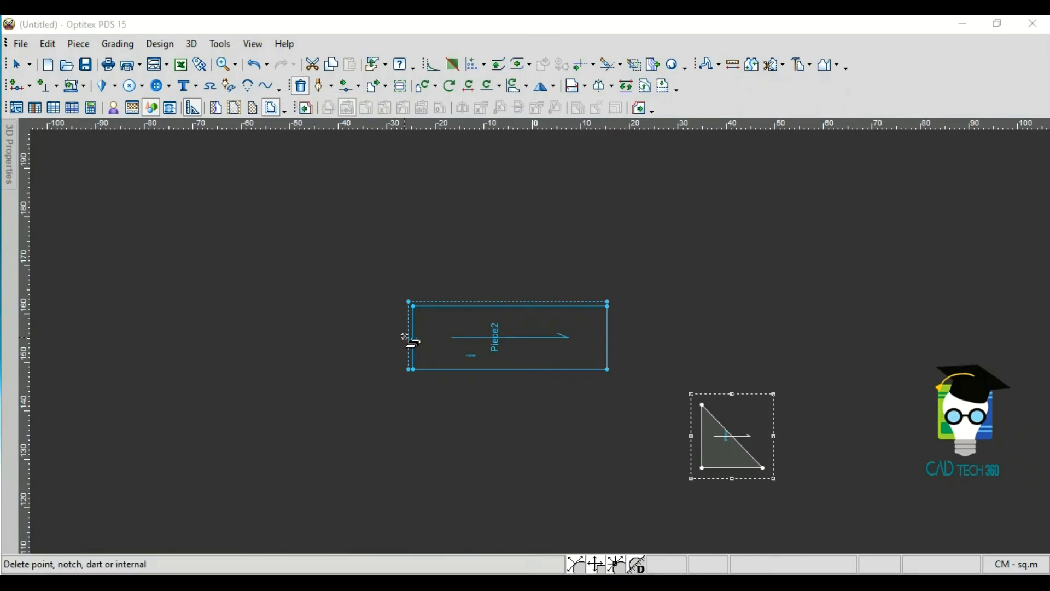
pyautogui.click(324, 86)
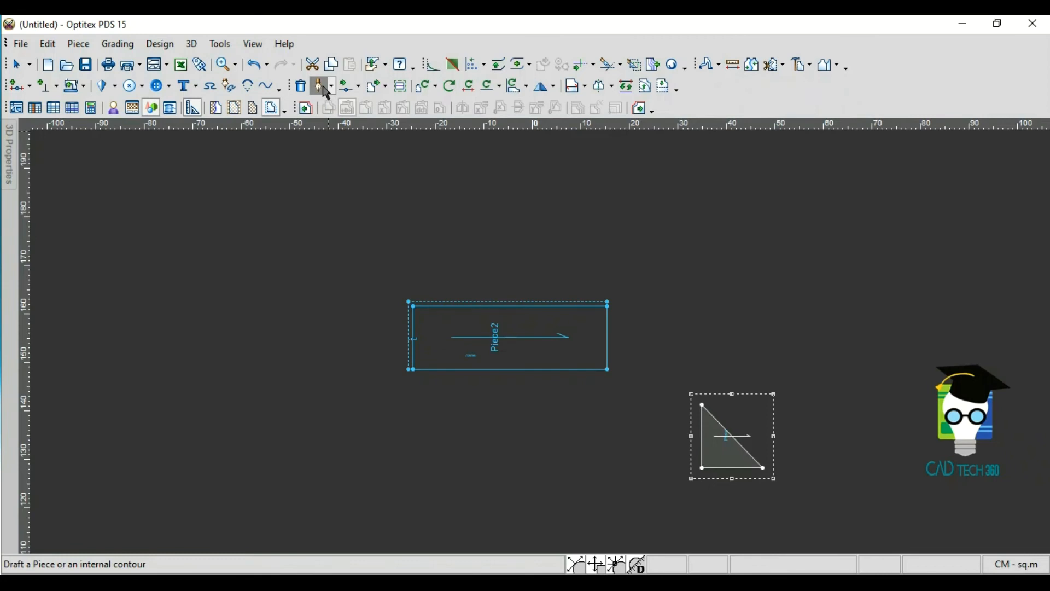
pyautogui.click(18, 87)
pyautogui.scroll(2, 492, 342)
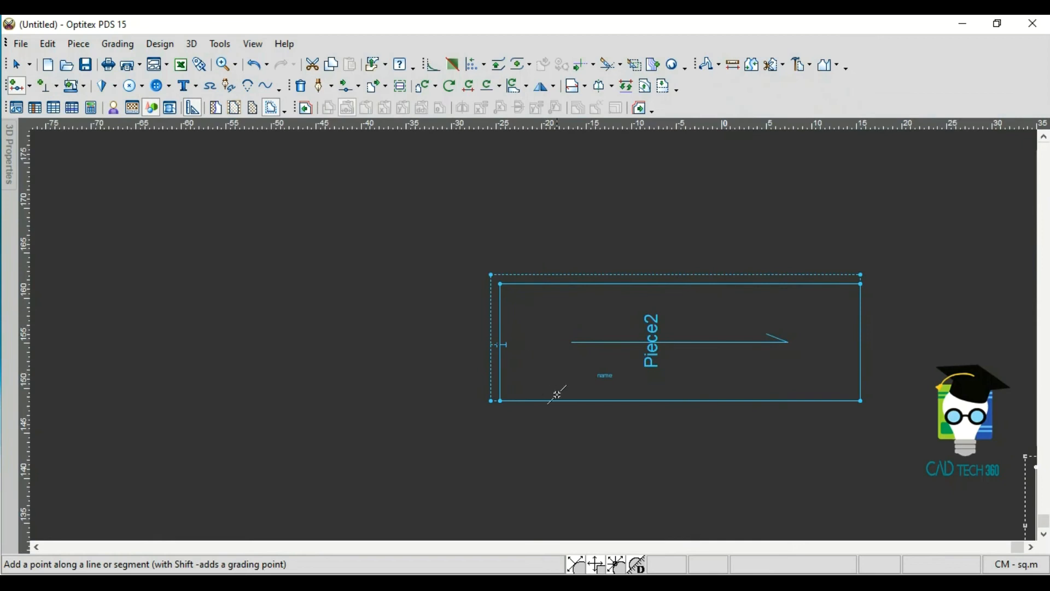
pyautogui.click(530, 400)
pyautogui.click(614, 490)
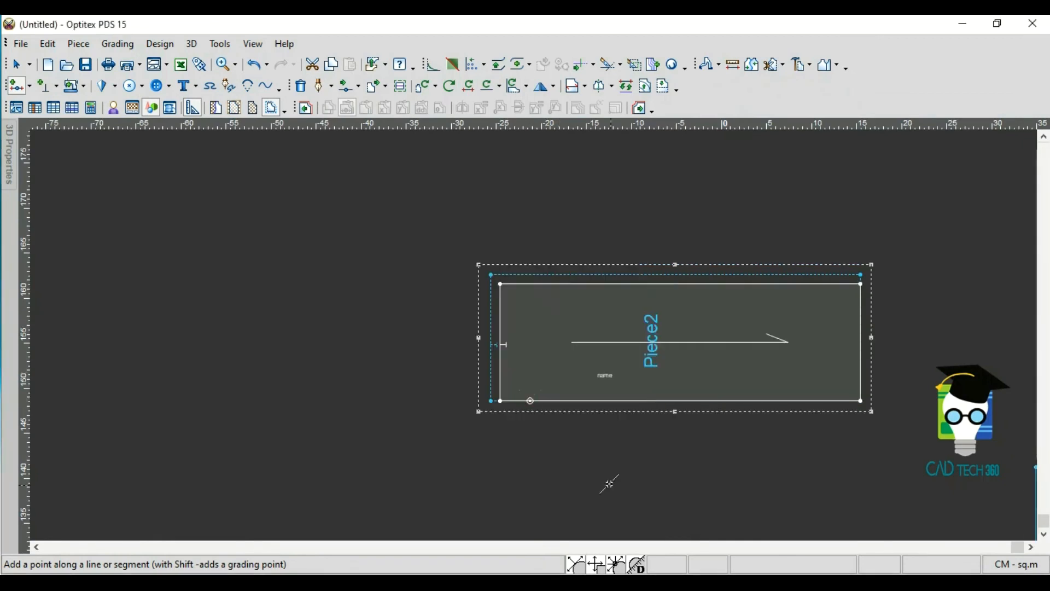
pyautogui.click(504, 365)
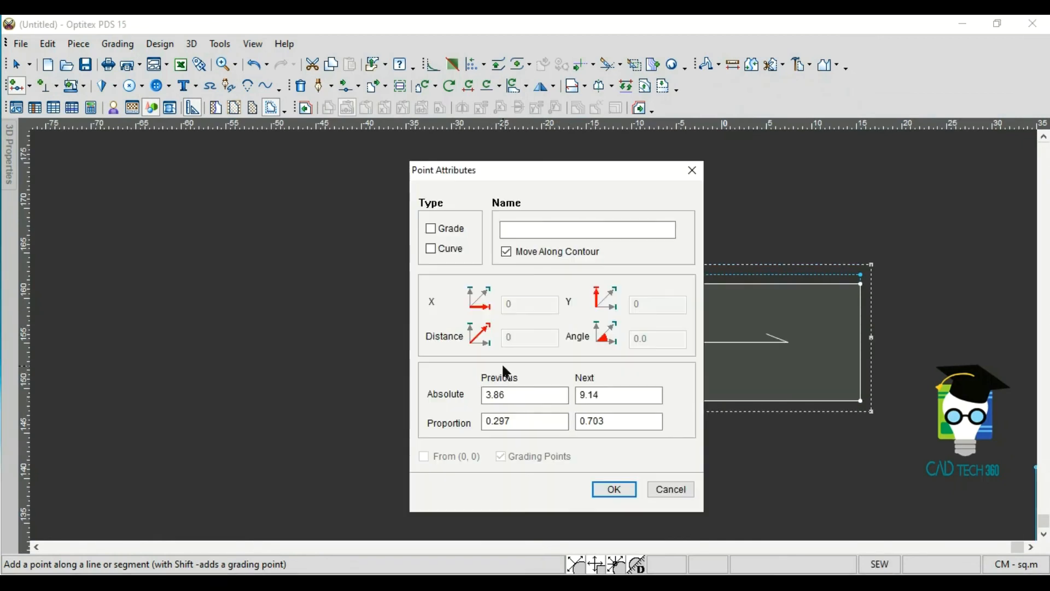
pyautogui.click(613, 489)
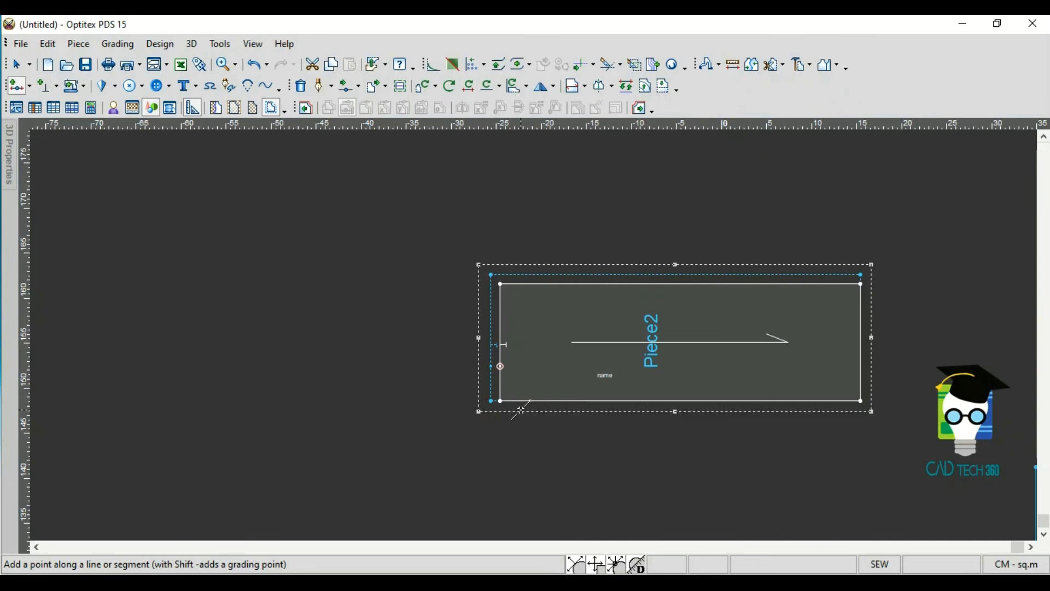
# Draft a diagonal internal contour across Piece2's lower-left corner, joining the two added points on its lower and left edges
pyautogui.click(321, 88)
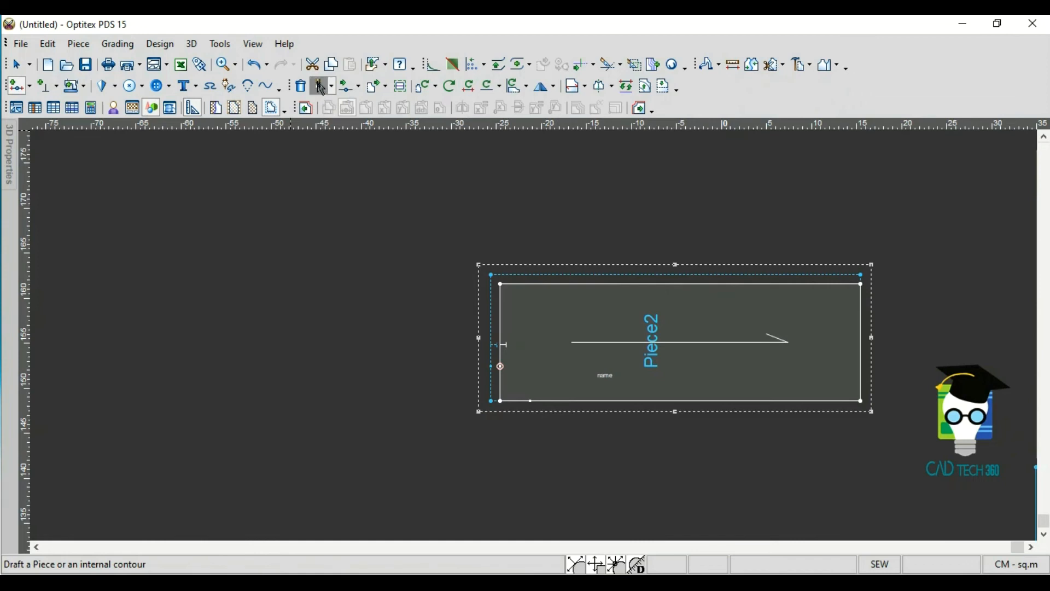
pyautogui.click(531, 399)
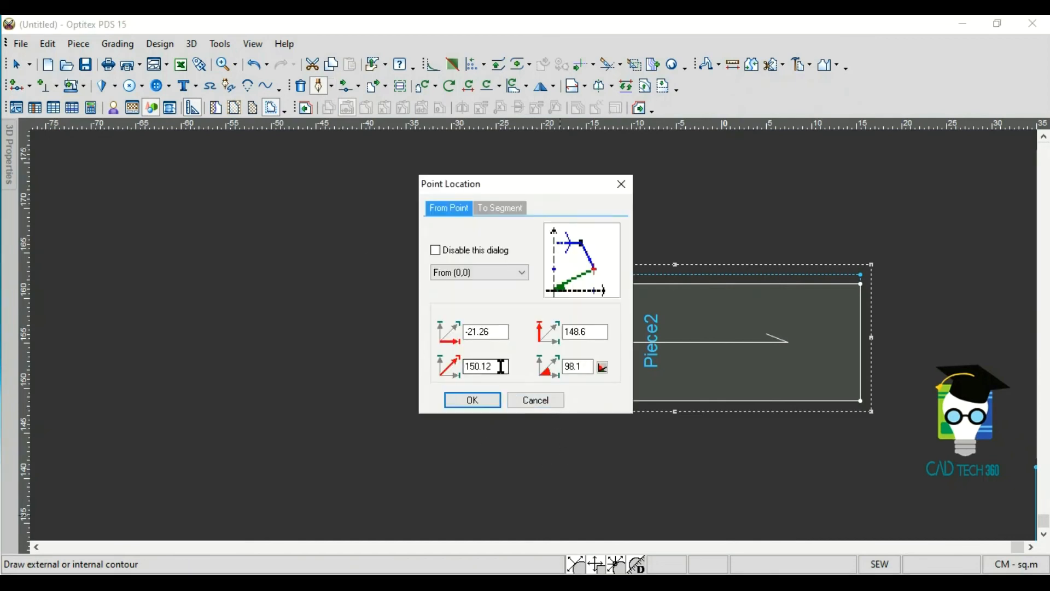
pyautogui.click(478, 399)
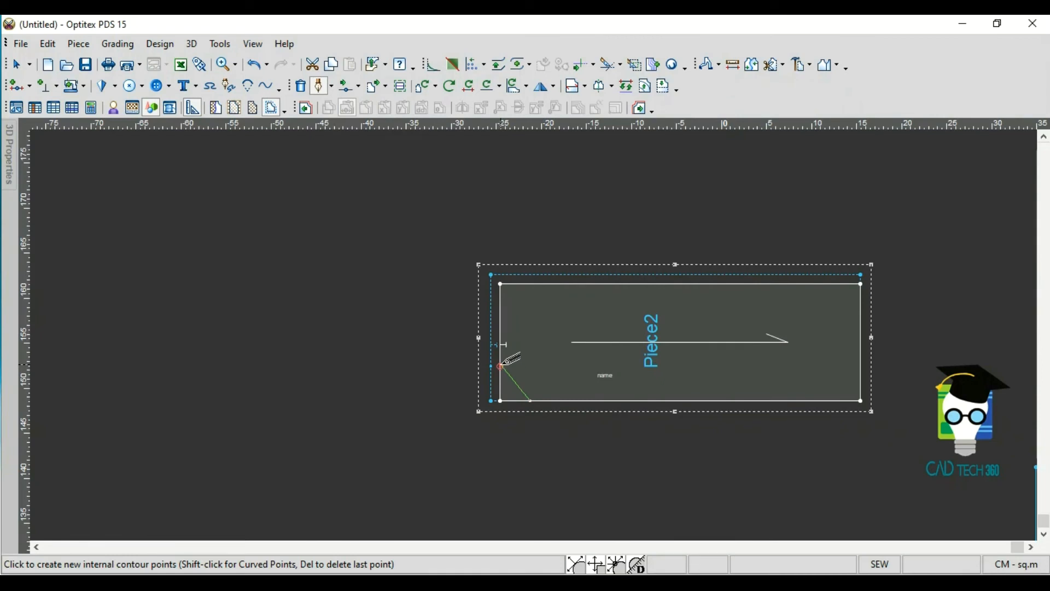
pyautogui.click(501, 365)
pyautogui.click(488, 400)
pyautogui.rightClick(208, 275)
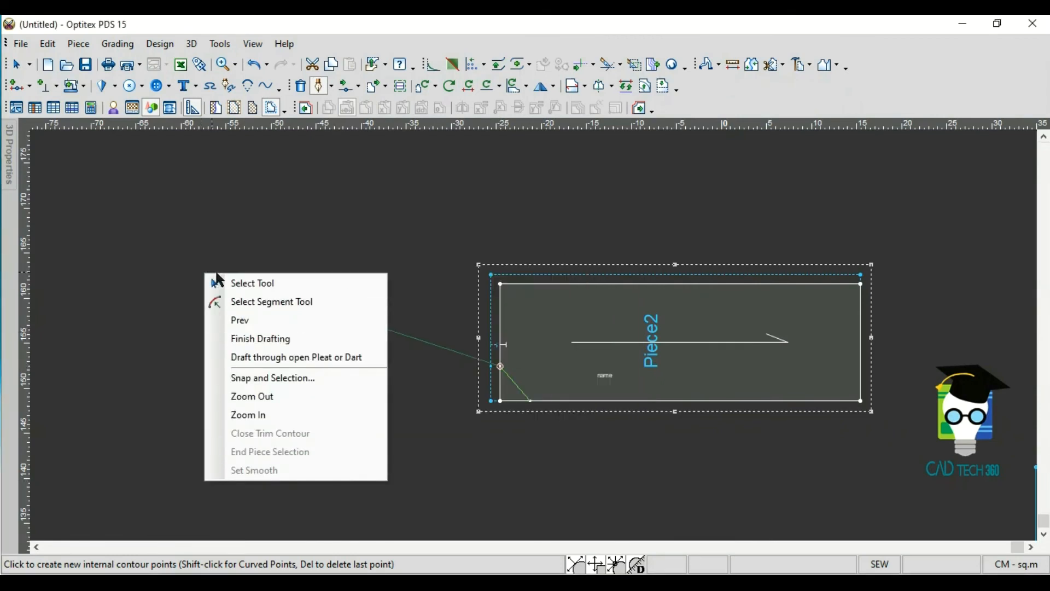
pyautogui.click(242, 286)
# Pull a new corner point out of the diagonal's middle, about 1.13 cm in X and 1.29 cm in Y, using Move Point
pyautogui.scroll(3, 566, 405)
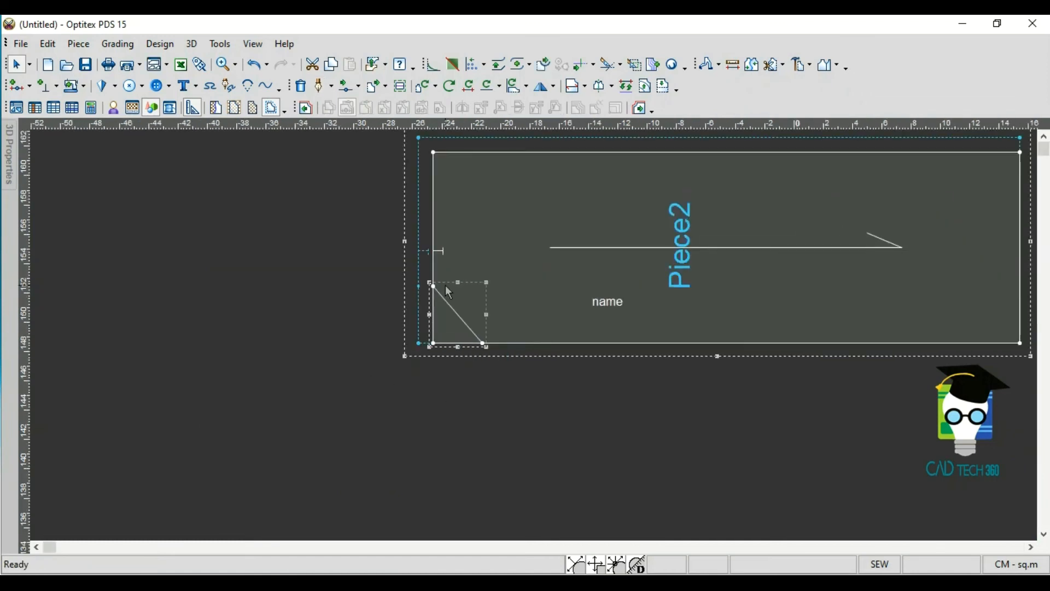
pyautogui.scroll(-4, 583, 422)
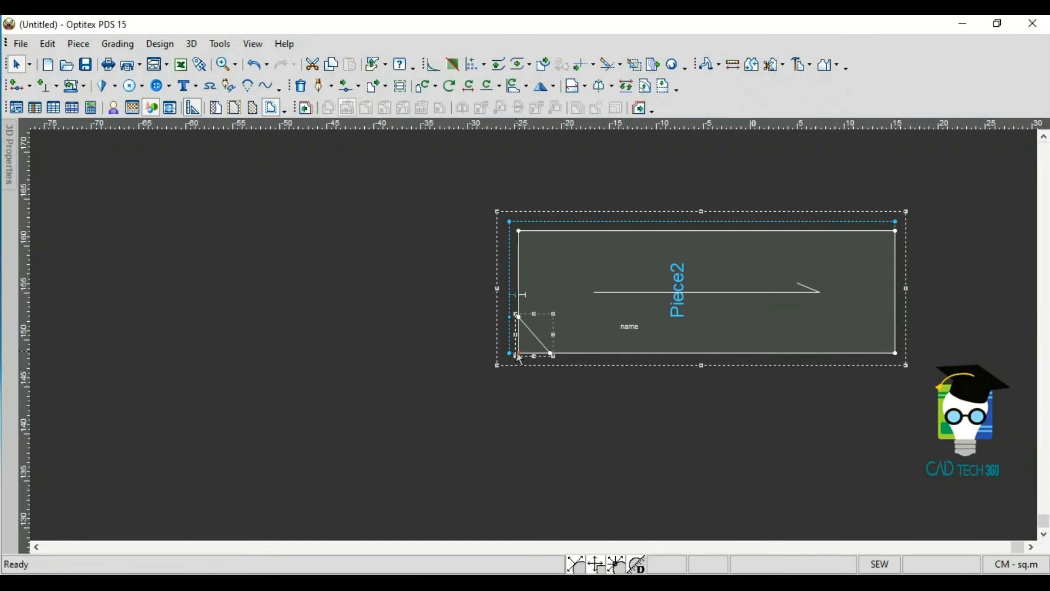
pyautogui.click(346, 88)
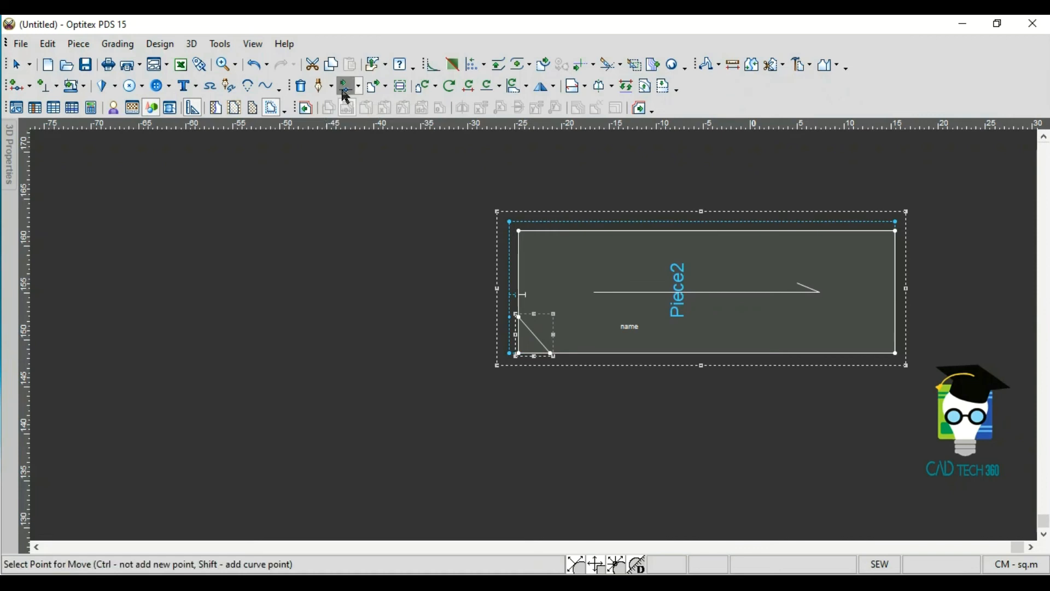
pyautogui.click(539, 343)
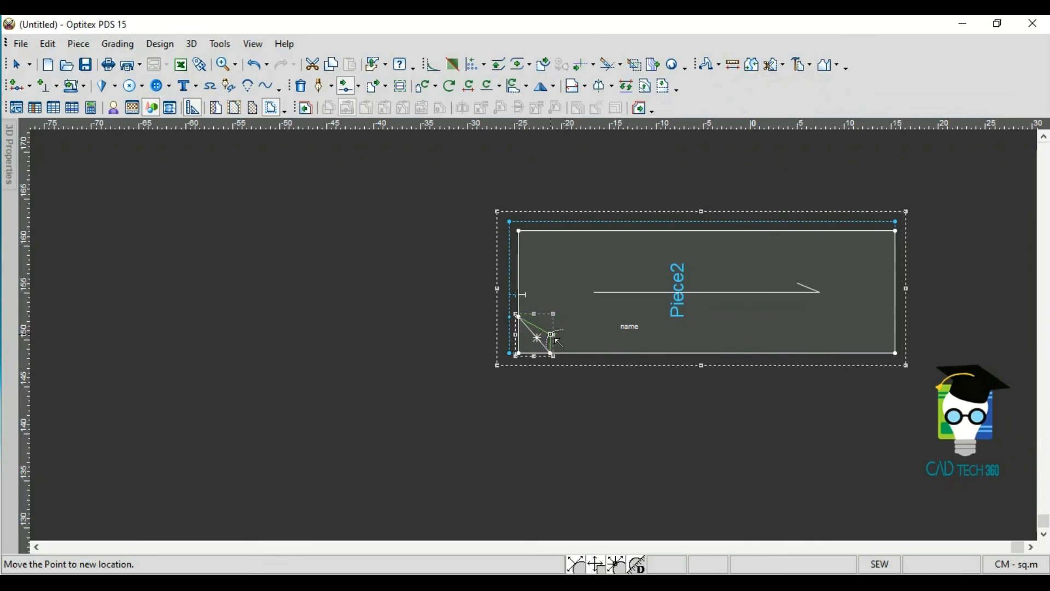
pyautogui.scroll(2, 541, 328)
pyautogui.scroll(2, 540, 344)
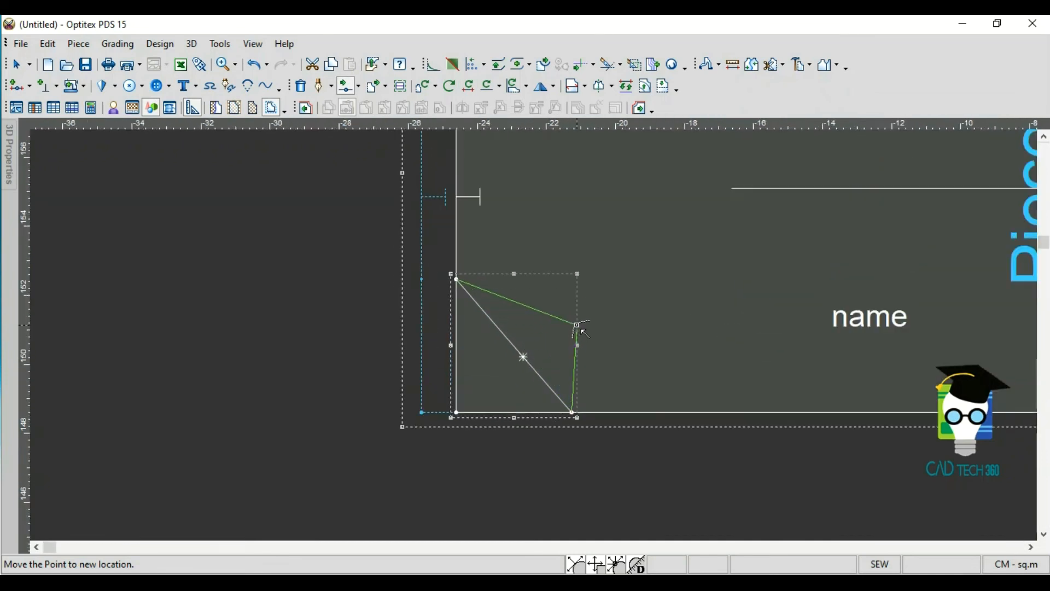
pyautogui.click(566, 342)
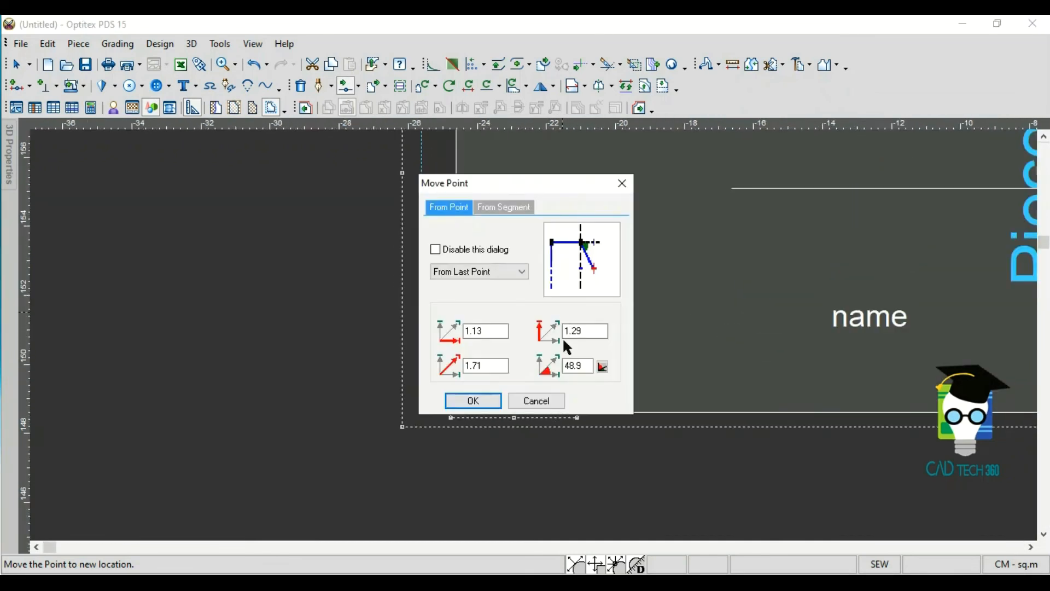
pyautogui.click(476, 401)
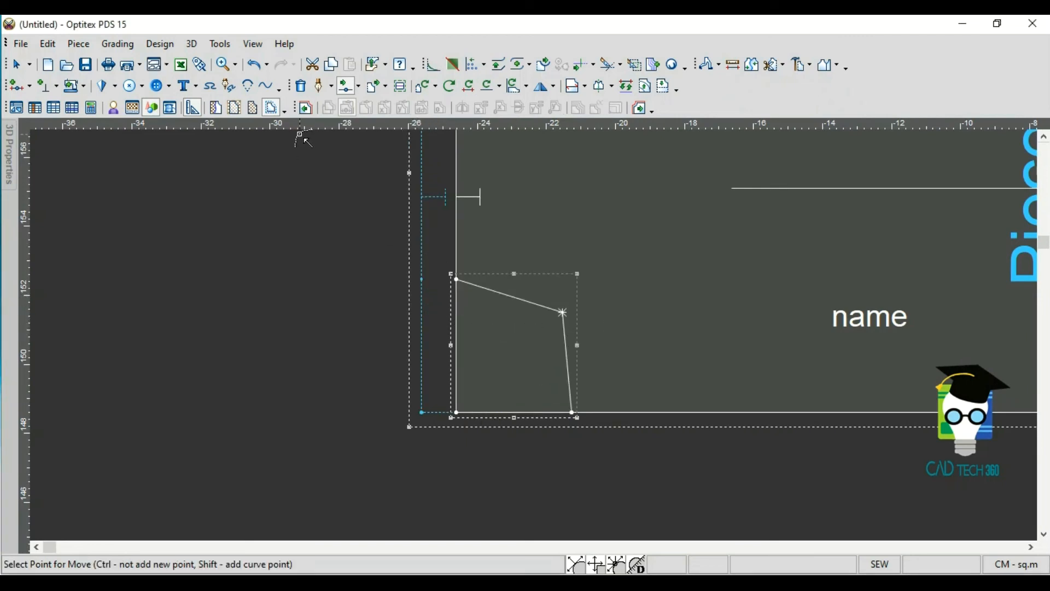
# Bend both internal contour segments with curve points, moving the lower one about -0.86 cm in X and -0.14 cm in Y and bulging the other upward
pyautogui.click(573, 372)
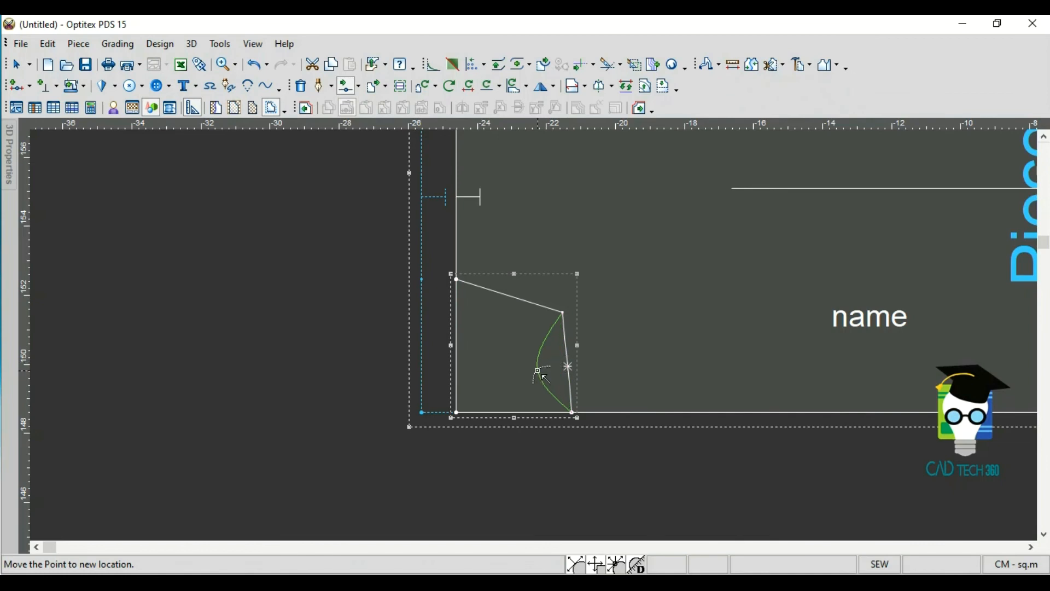
pyautogui.click(542, 374)
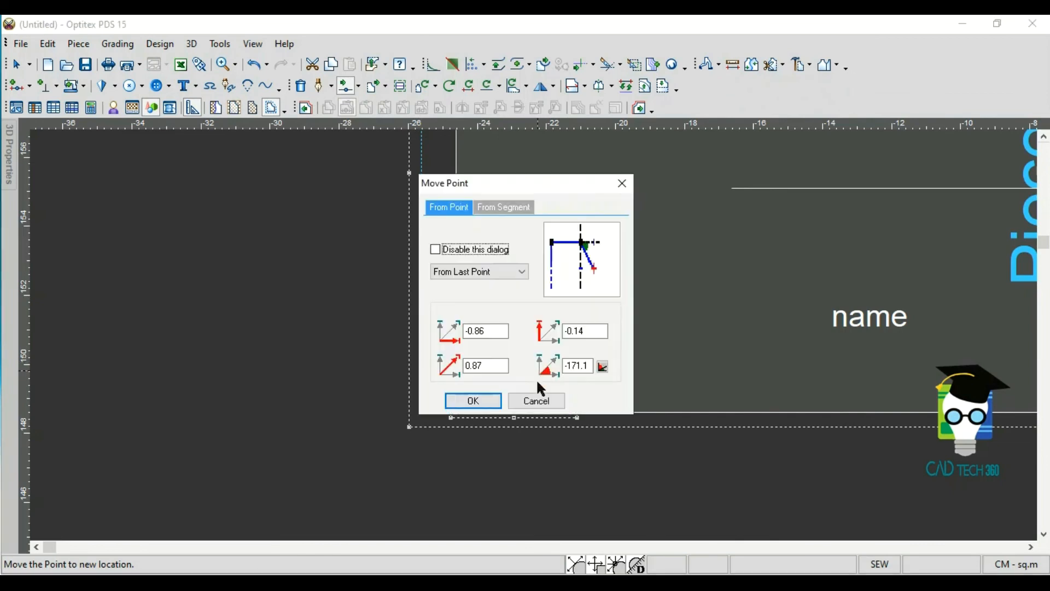
pyautogui.click(474, 403)
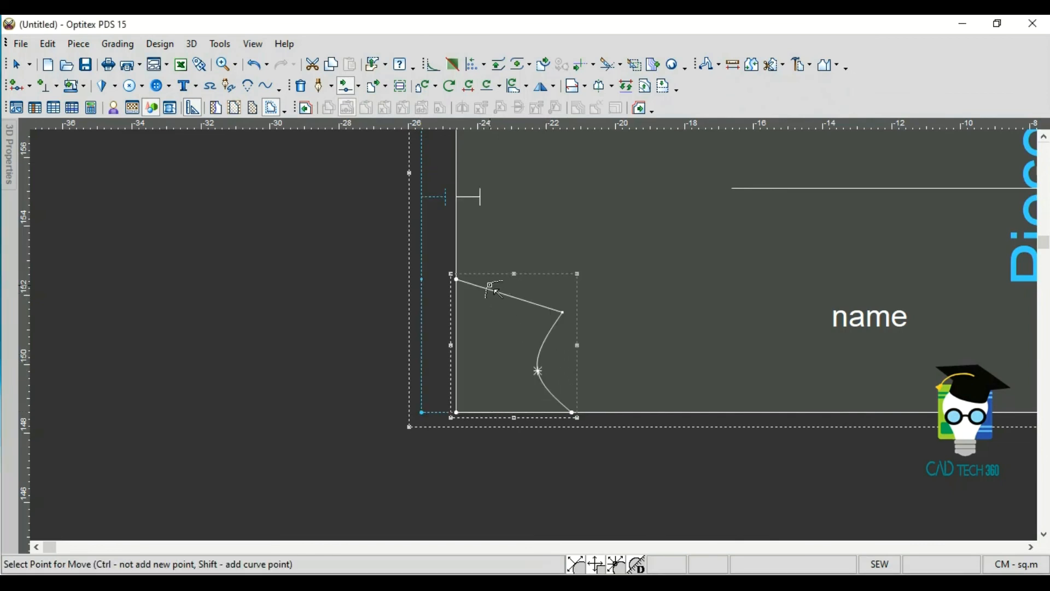
pyautogui.press('Escape')
pyautogui.click(520, 299)
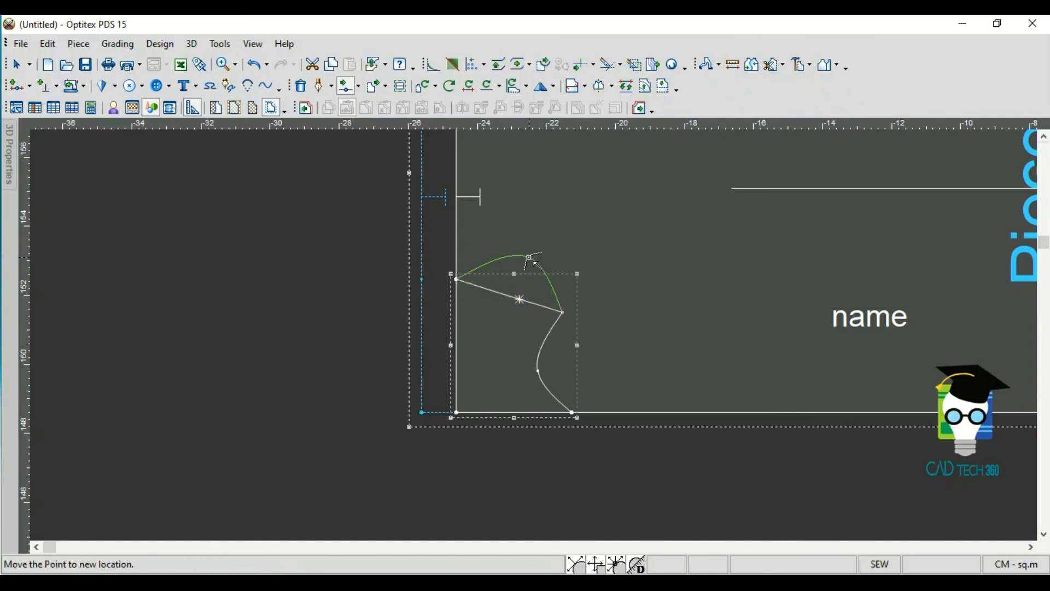
pyautogui.click(529, 257)
pyautogui.click(472, 402)
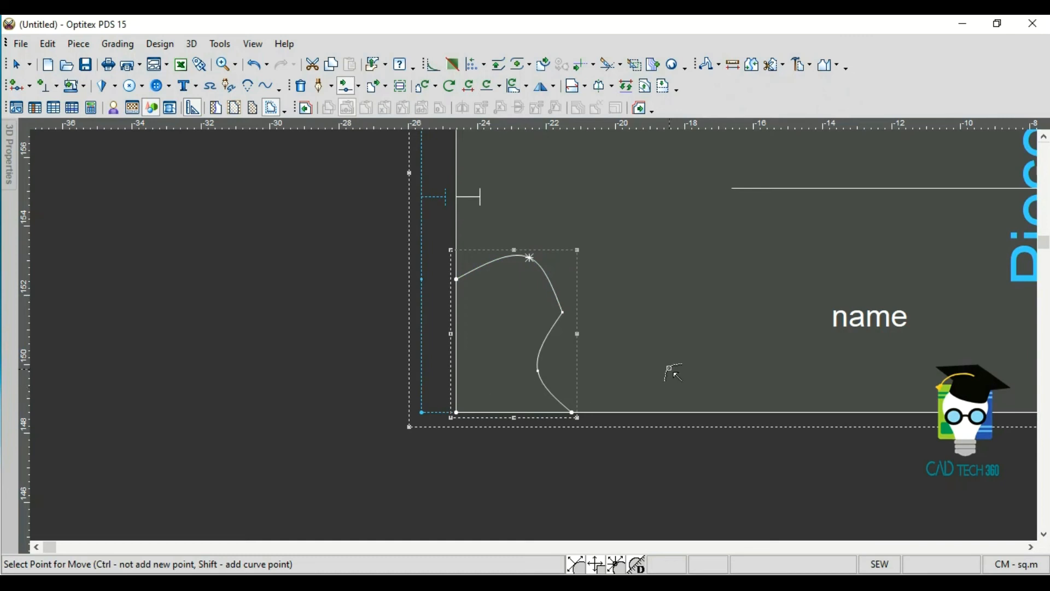
# Switch from moving single points to the Multi Move tool
pyautogui.scroll(-1, 634, 352)
pyautogui.scroll(-1, 467, 365)
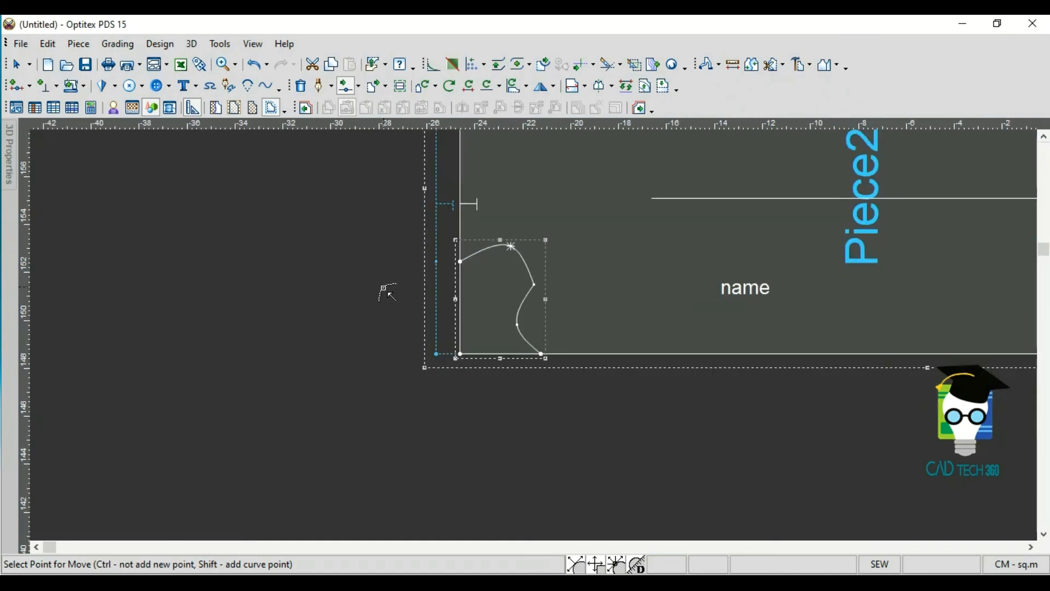
pyautogui.scroll(-1, 504, 288)
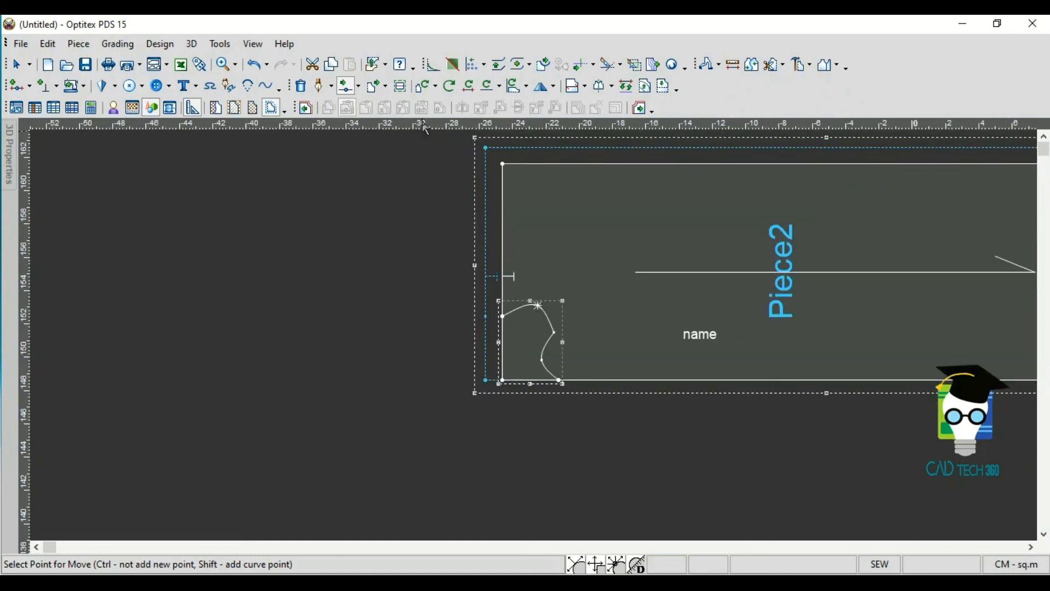
pyautogui.click(358, 87)
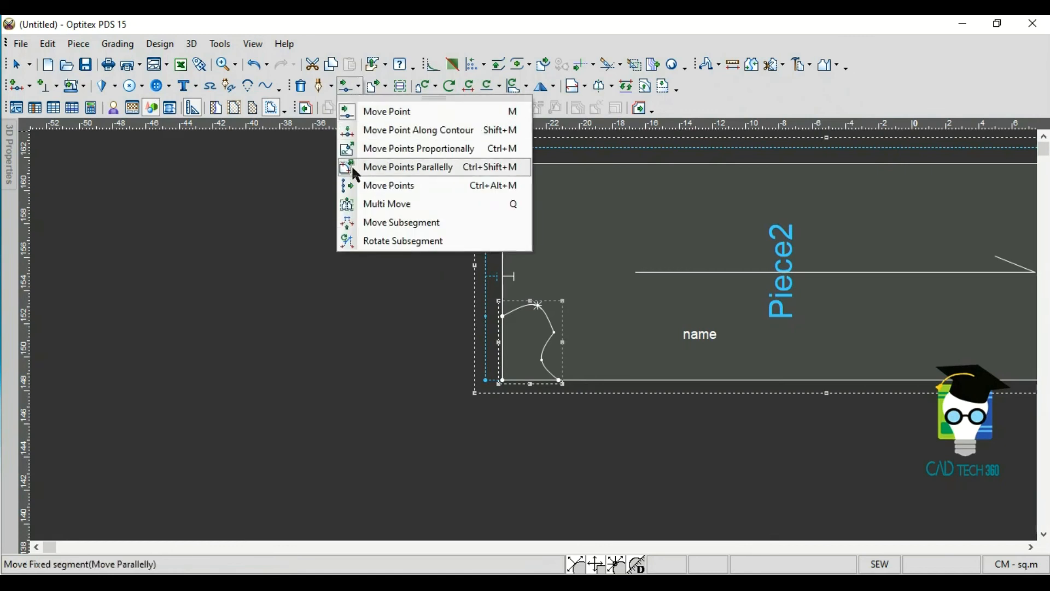
pyautogui.click(391, 213)
pyautogui.scroll(-1, 546, 344)
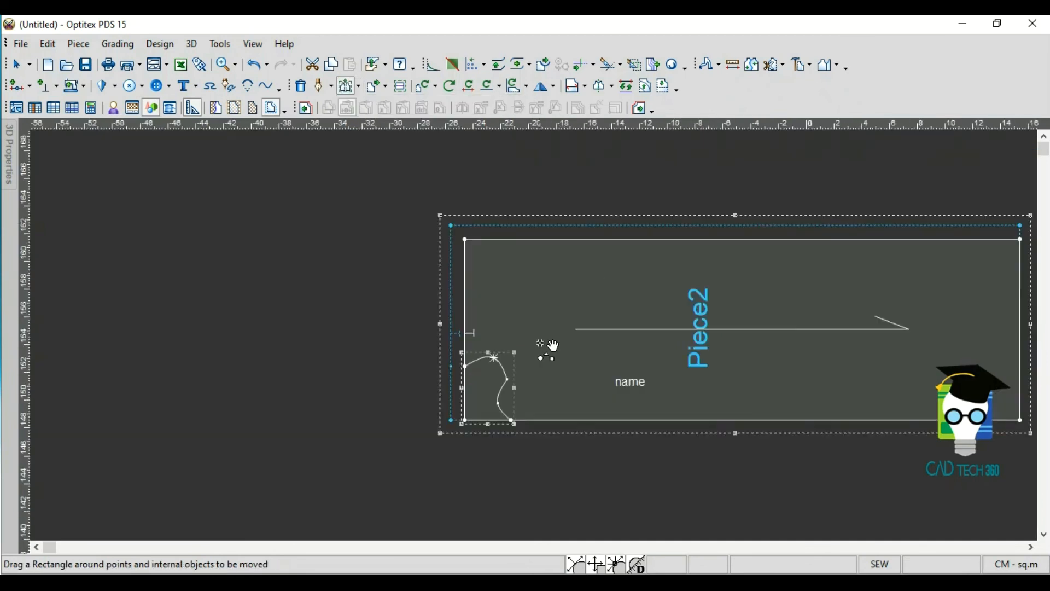
pyautogui.moveTo(452, 209); pyautogui.dragTo(504, 273)
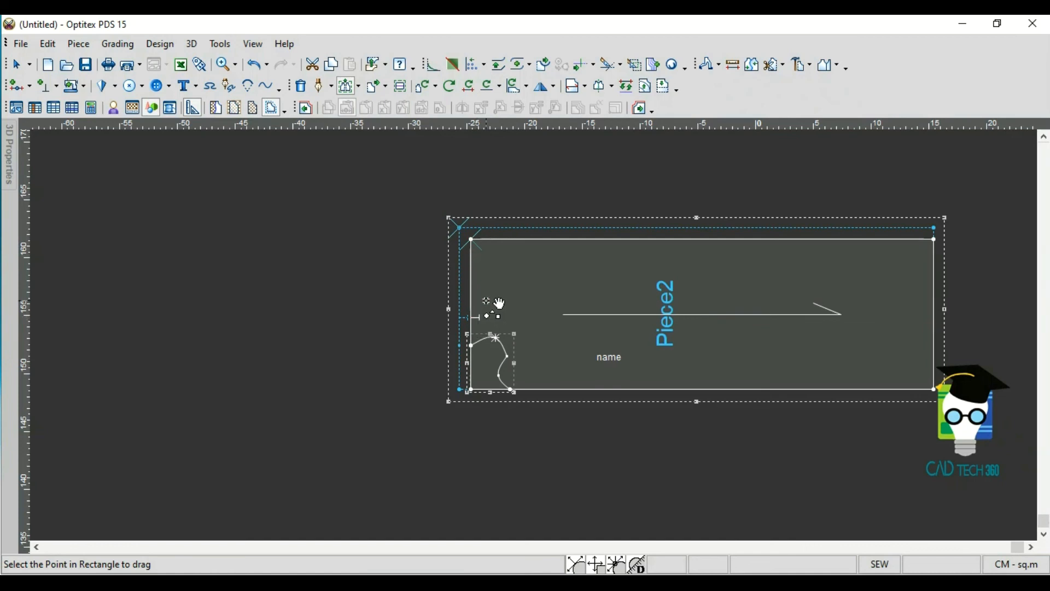
pyautogui.click(483, 241)
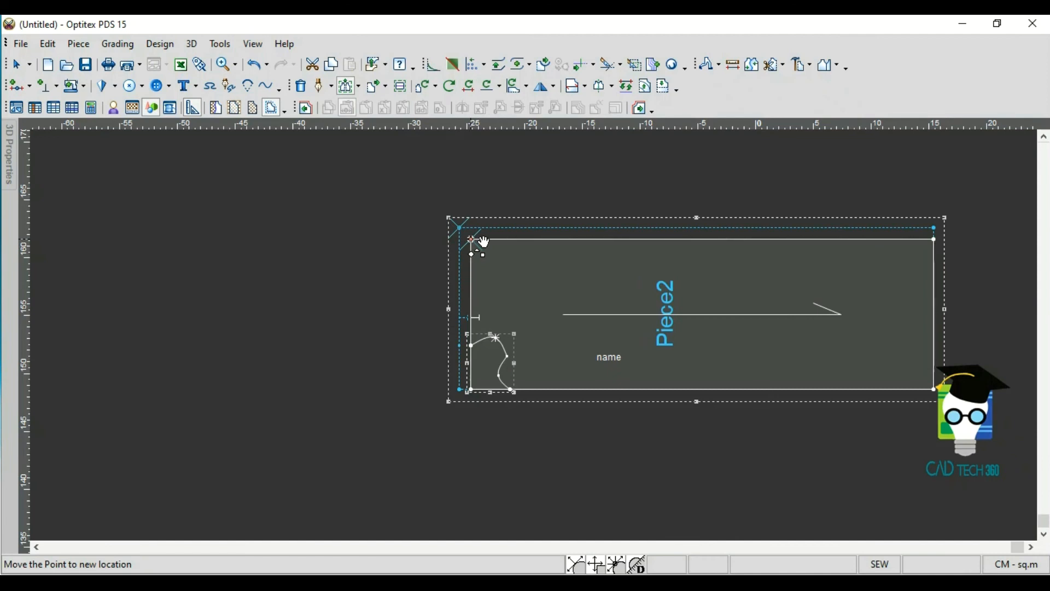
pyautogui.click(484, 242)
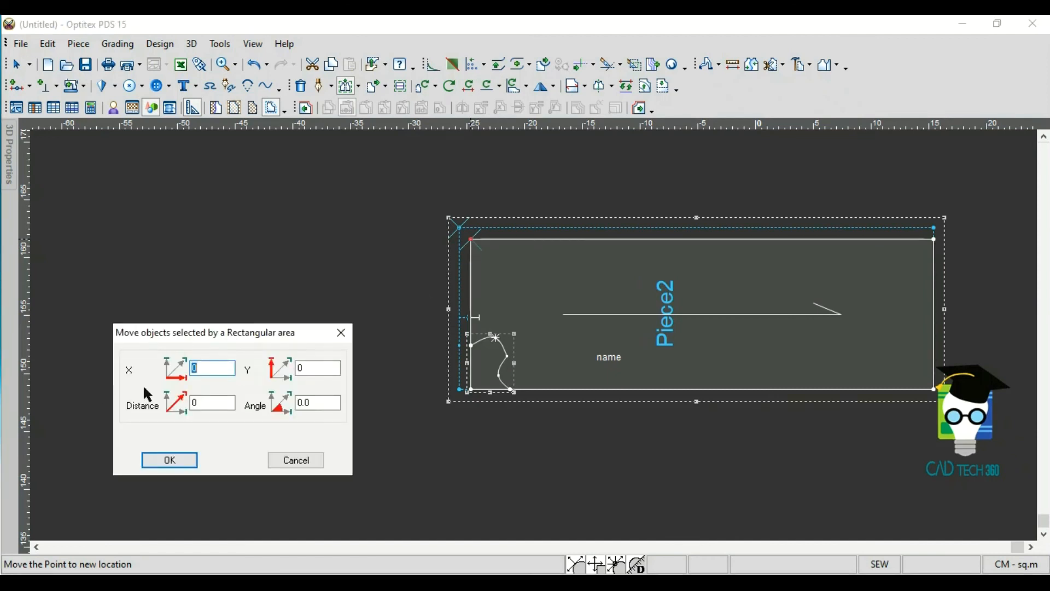
pyautogui.click(342, 332)
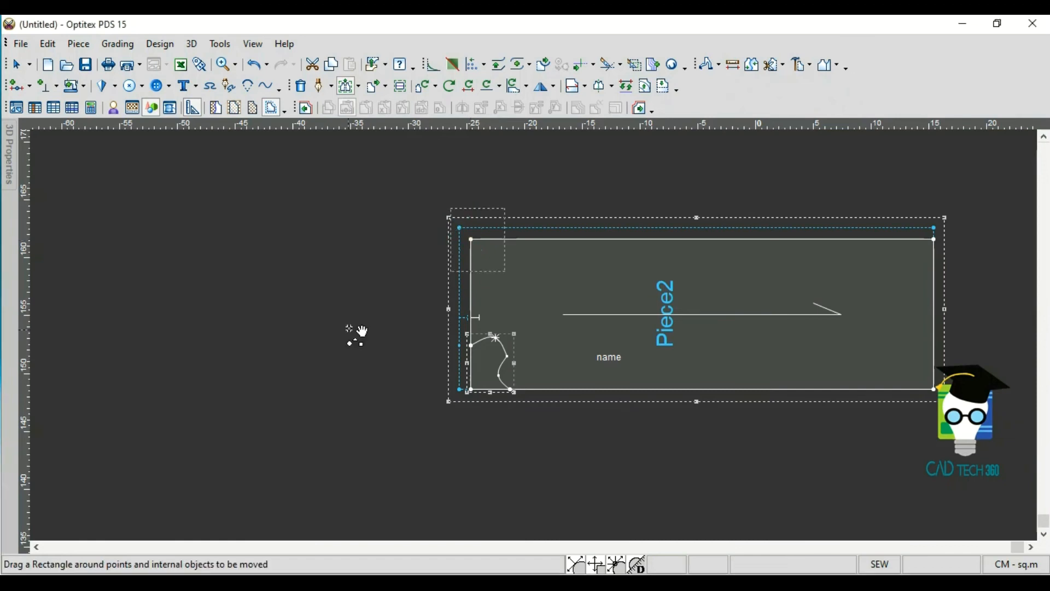
# Select Piece2's upper-left corner point within a rectangular area and move it 1 cm in X
pyautogui.moveTo(481, 241); pyautogui.dragTo(460, 224)
pyautogui.click(473, 240)
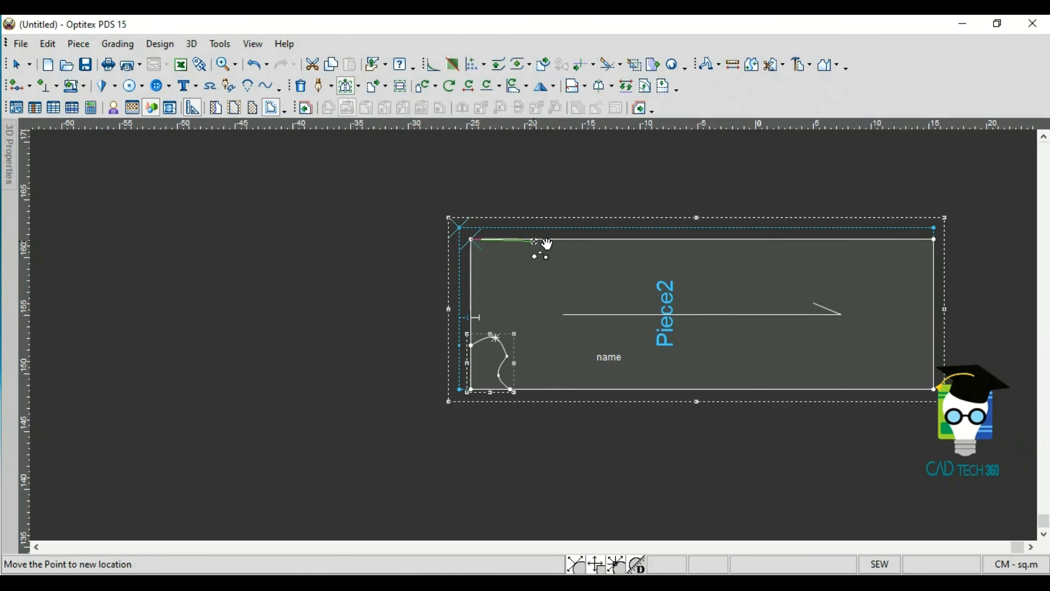
pyautogui.click(534, 241)
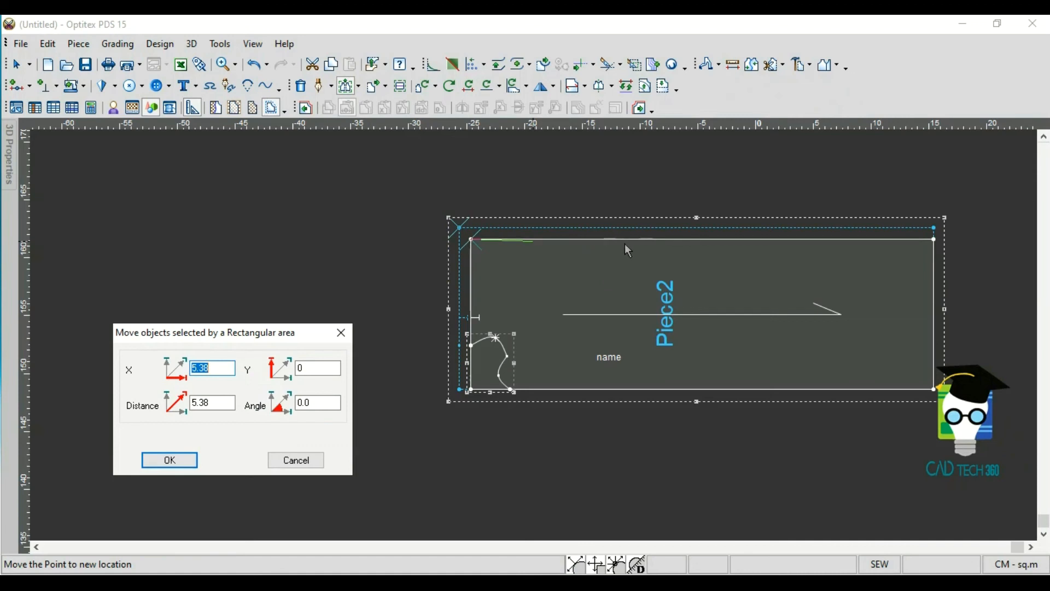
pyautogui.doubleClick(218, 365)
pyautogui.write('1')
pyautogui.click(175, 466)
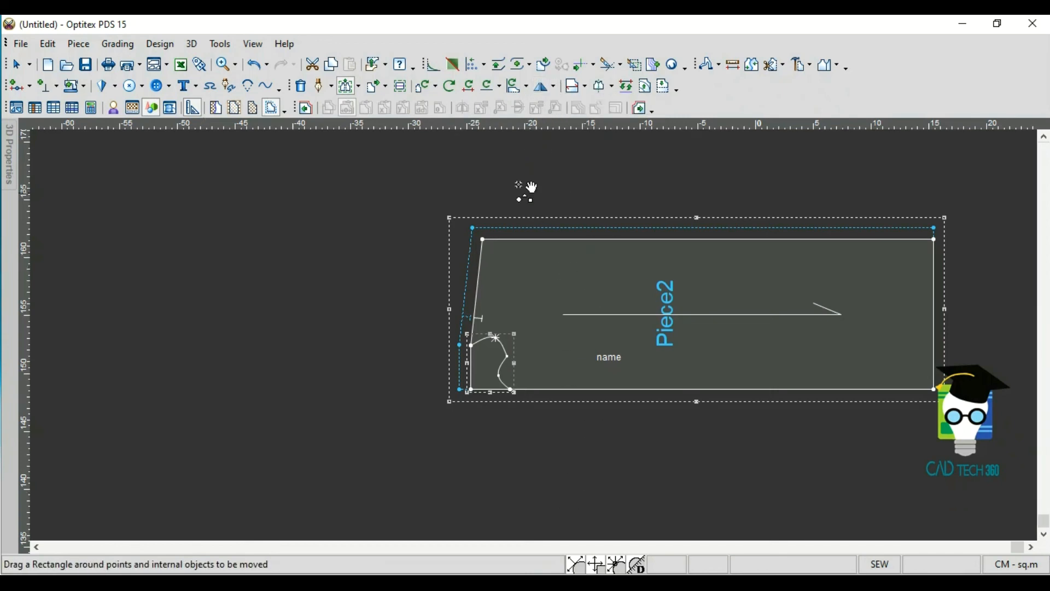
# Leave Multi Move without moving any points and shift the whole of Piece2 about 20 cm to the left
pyautogui.moveTo(561, 271); pyautogui.dragTo(92, 181)
pyautogui.rightClick(92, 182)
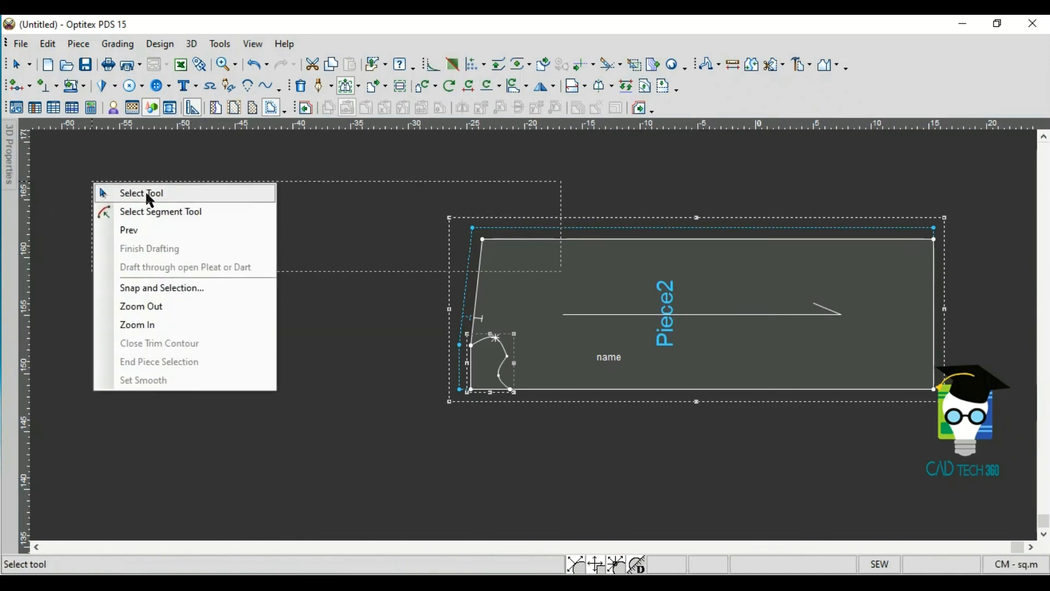
pyautogui.click(148, 196)
pyautogui.moveTo(613, 291); pyautogui.dragTo(385, 266)
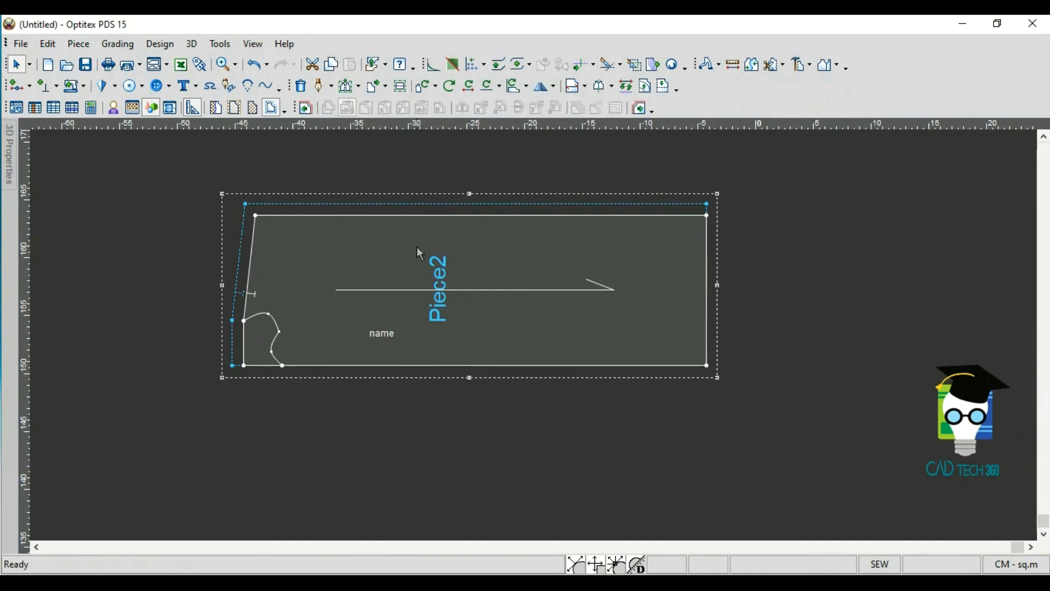
# Flip Piece2 horizontally and flip it back again
pyautogui.scroll(-2, 421, 263)
pyautogui.click(544, 86)
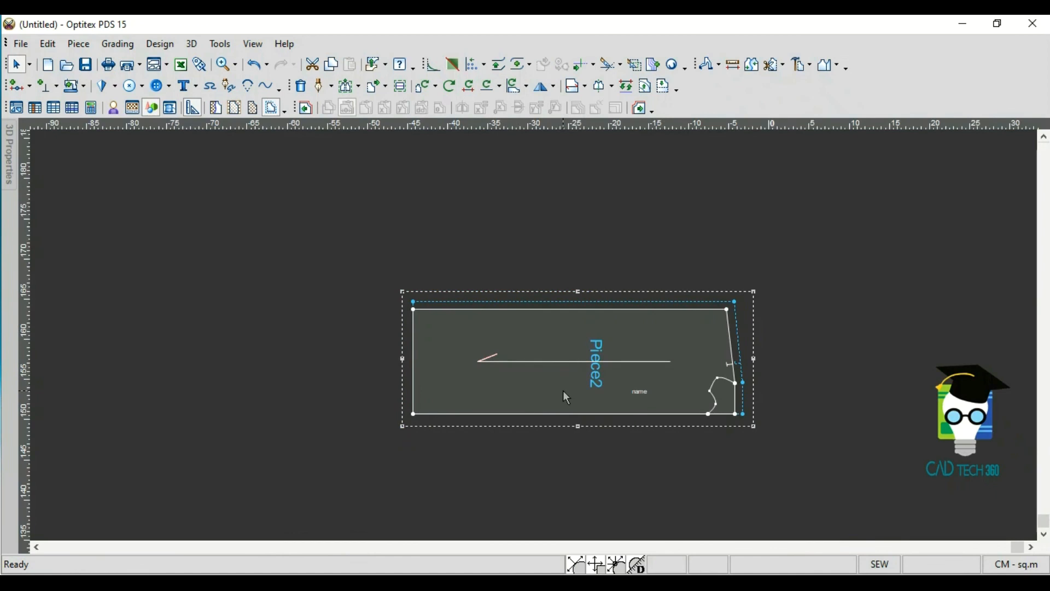
pyautogui.click(545, 87)
pyautogui.click(554, 87)
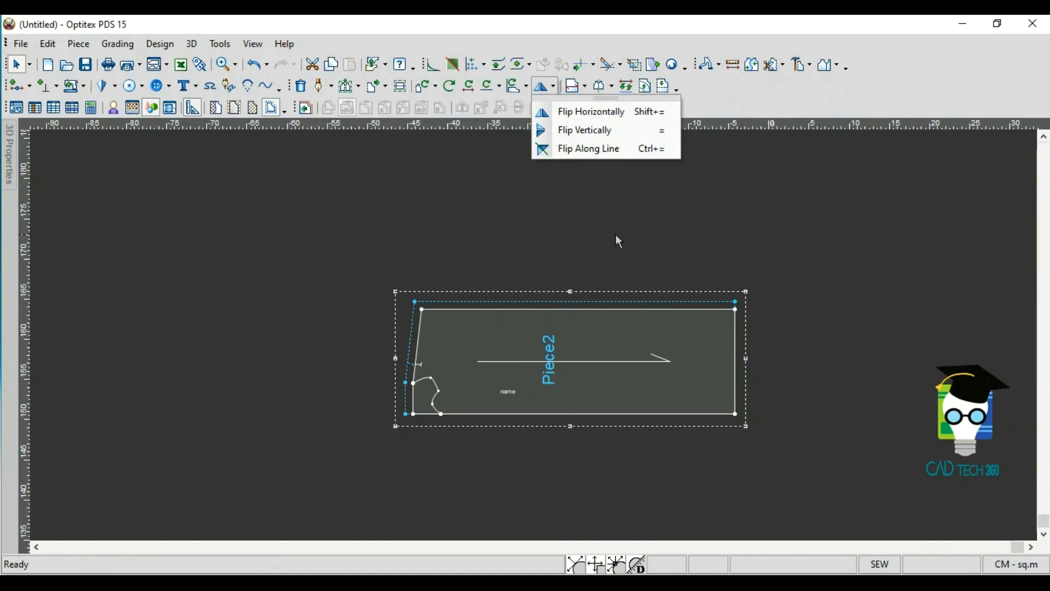
pyautogui.click(578, 240)
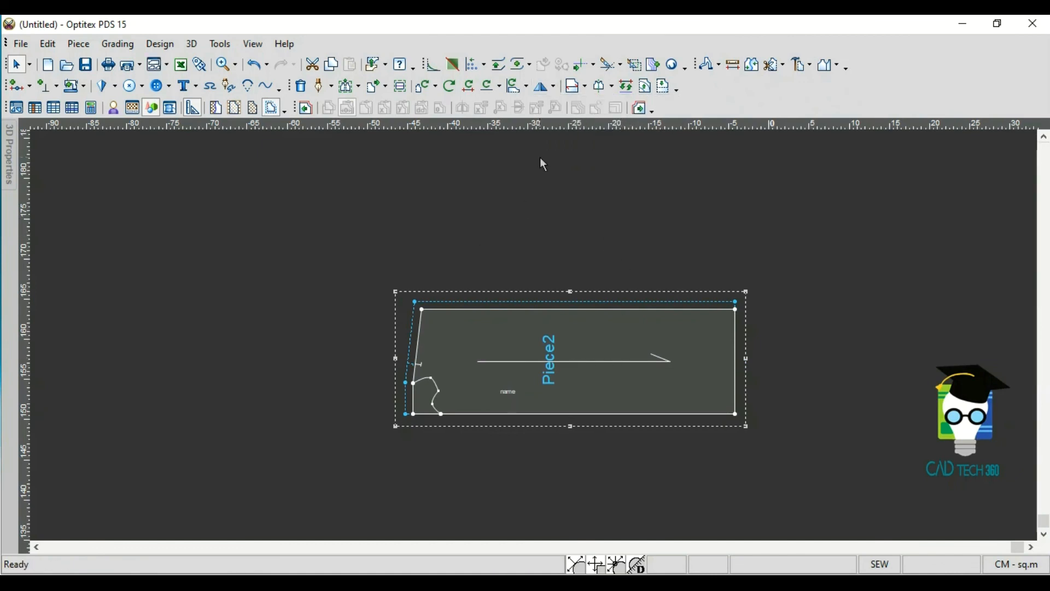
pyautogui.click(586, 88)
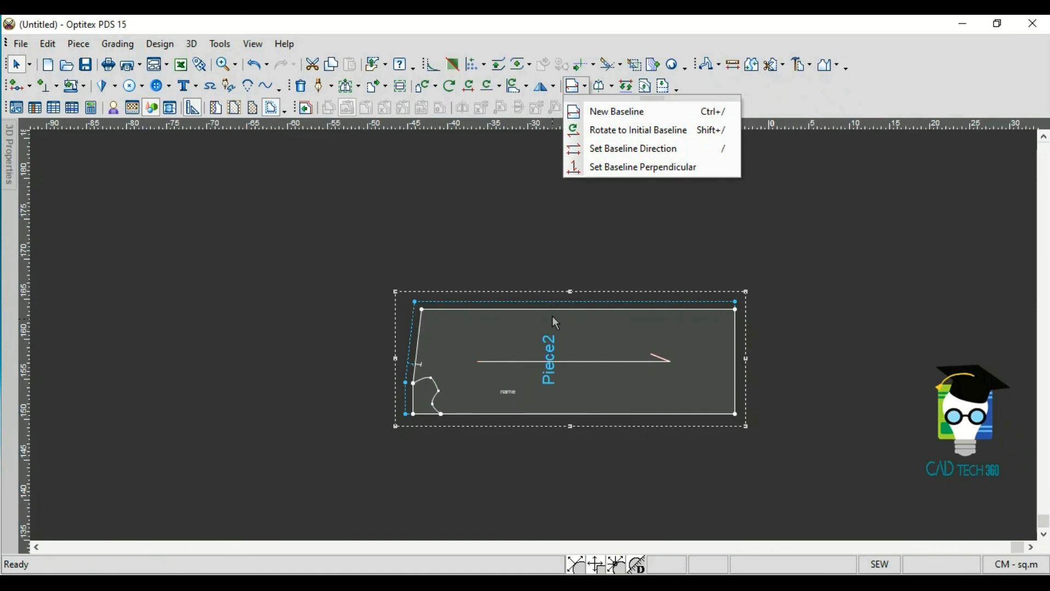
pyautogui.click(461, 215)
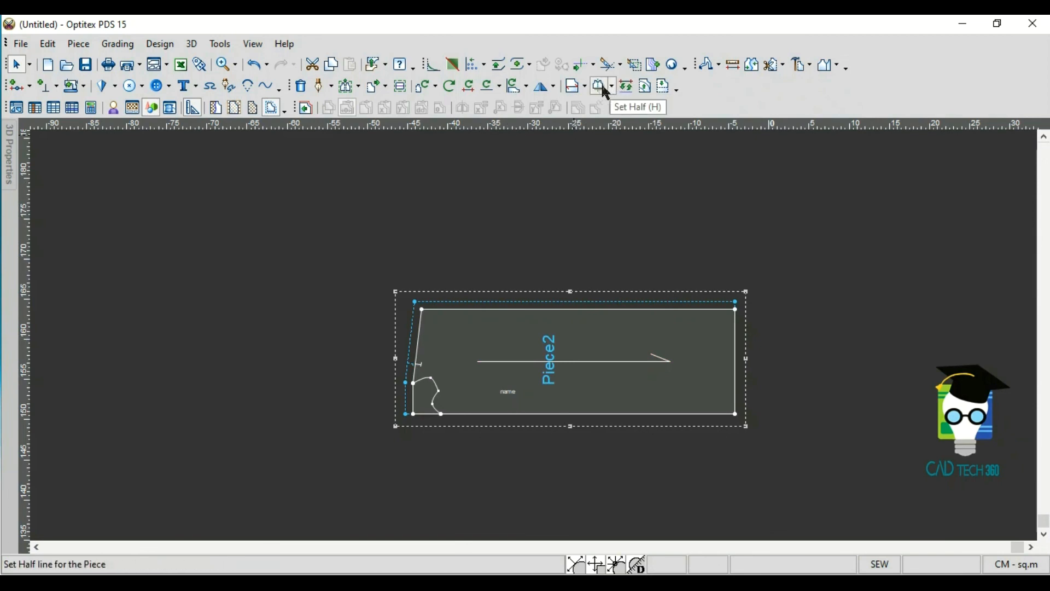
# Delete the intermediate points of Piece2's lower-left internal contour so only a straight diagonal between its two endpoints remains
pyautogui.scroll(-1, 446, 442)
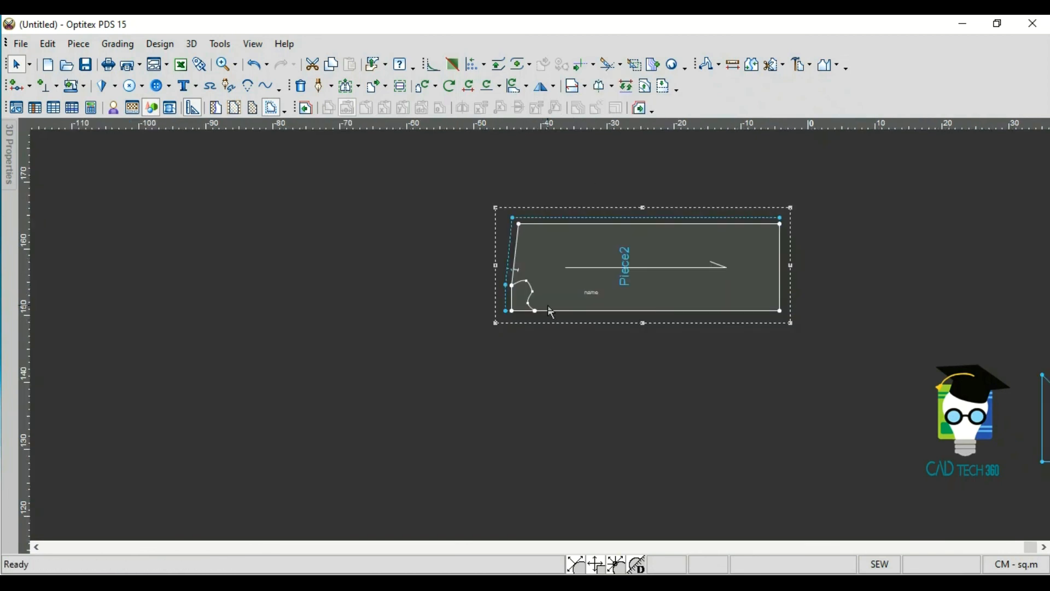
pyautogui.scroll(2, 533, 335)
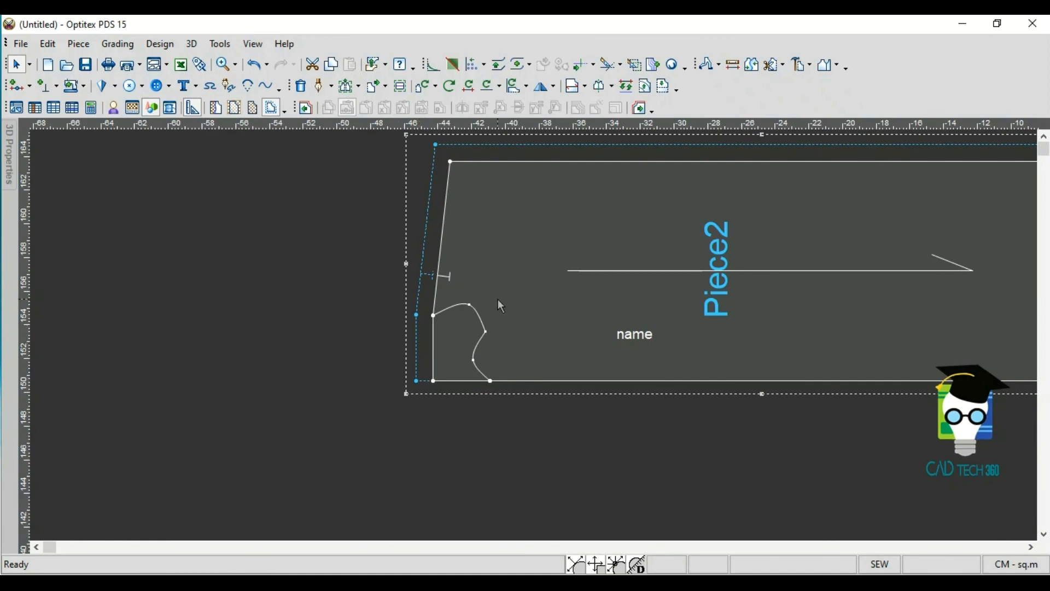
pyautogui.click(301, 88)
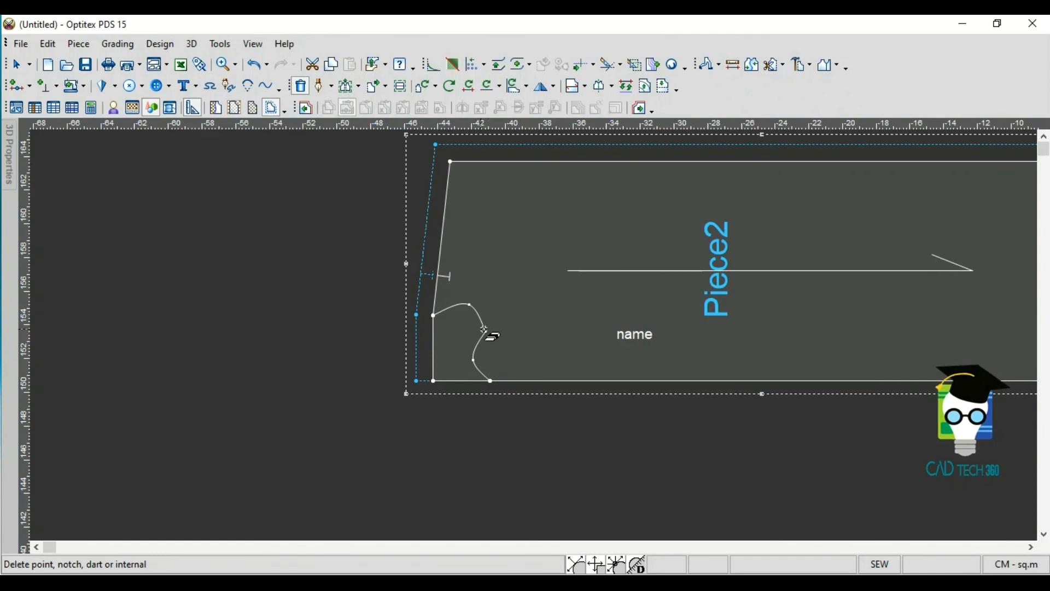
pyautogui.click(489, 333)
pyautogui.scroll(1, 497, 300)
pyautogui.click(482, 344)
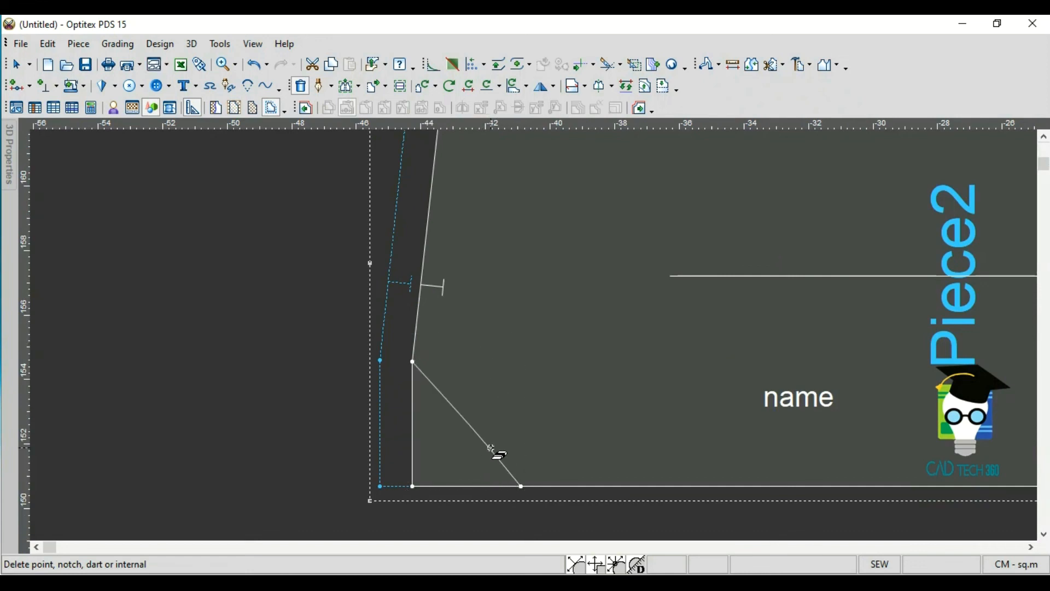
# Curve the internal diagonal outward with a new curve point moved 0.57 cm in X and 0.79 cm in Y
pyautogui.scroll(-1, 342, 294)
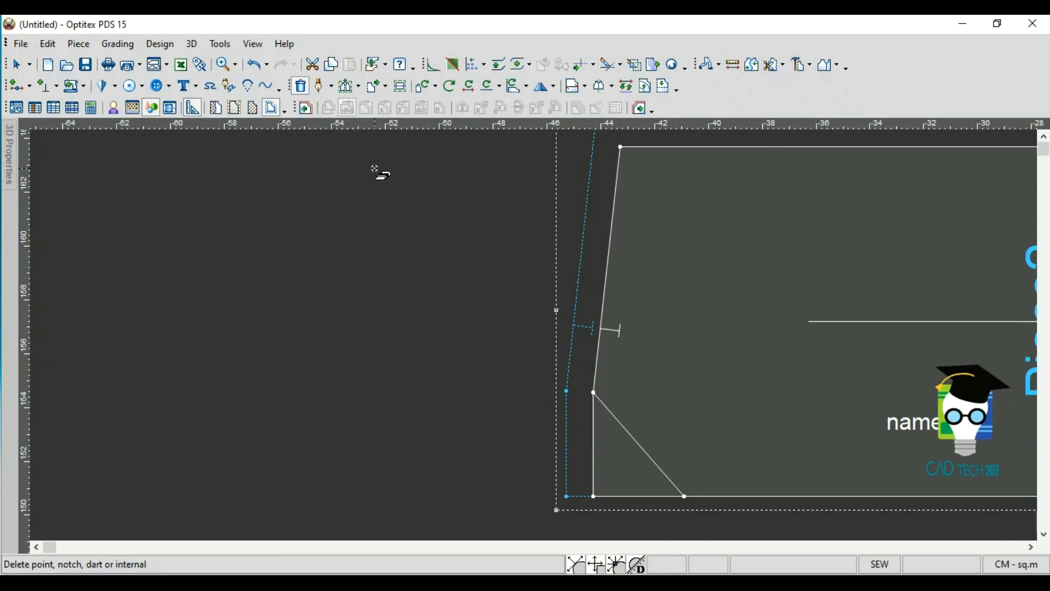
pyautogui.press('m')
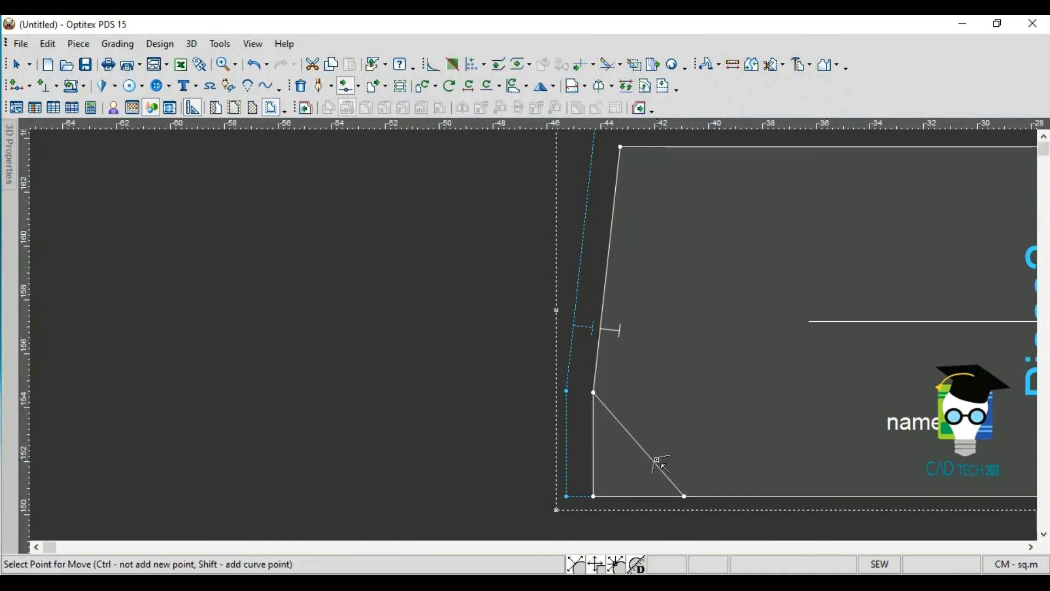
pyautogui.keyDown('shift'); pyautogui.click(656, 464); pyautogui.keyUp('shift')
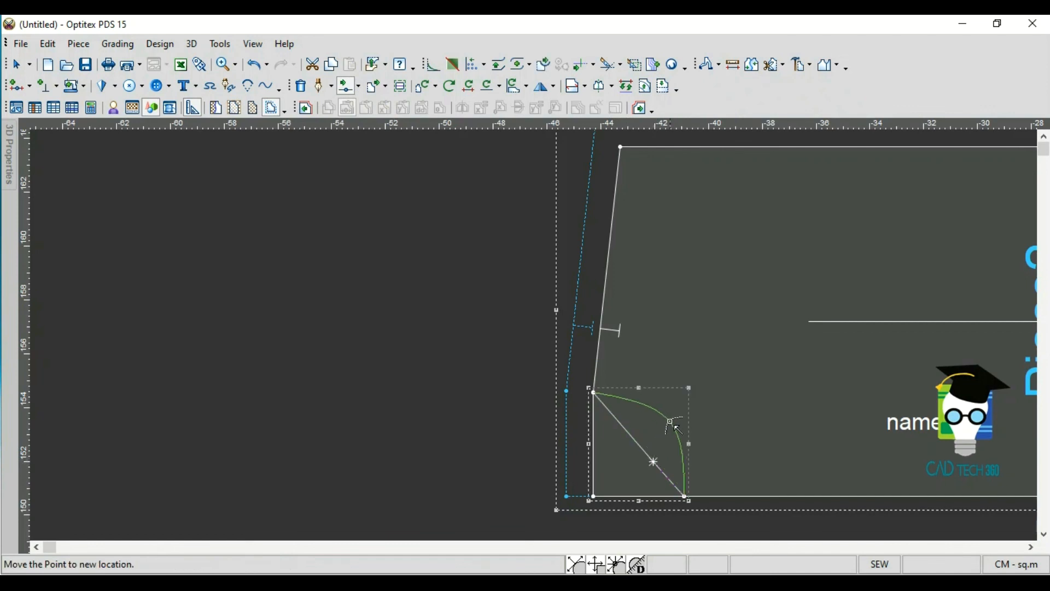
pyautogui.click(672, 444)
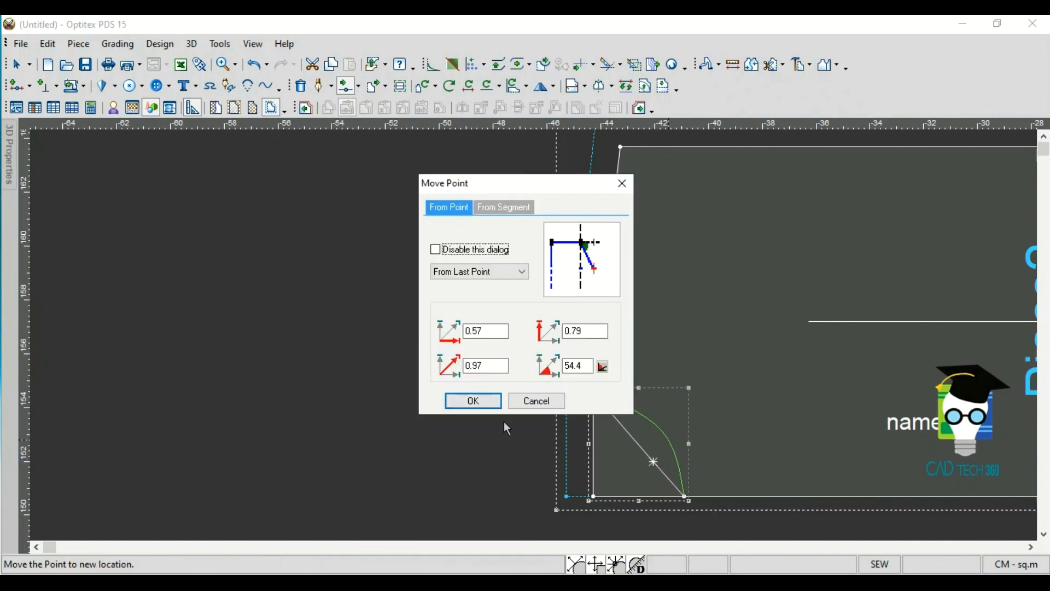
pyautogui.click(473, 400)
# Set a half line along Piece2's bottom edge, from its lower-right corner to its lower-left corner
pyautogui.scroll(-3, 527, 328)
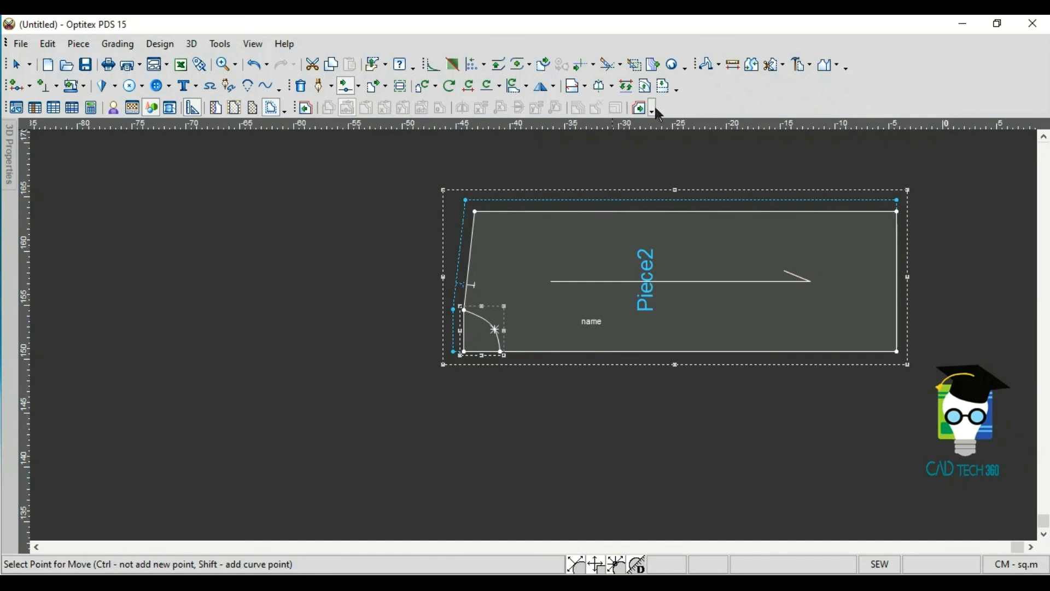
pyautogui.click(602, 86)
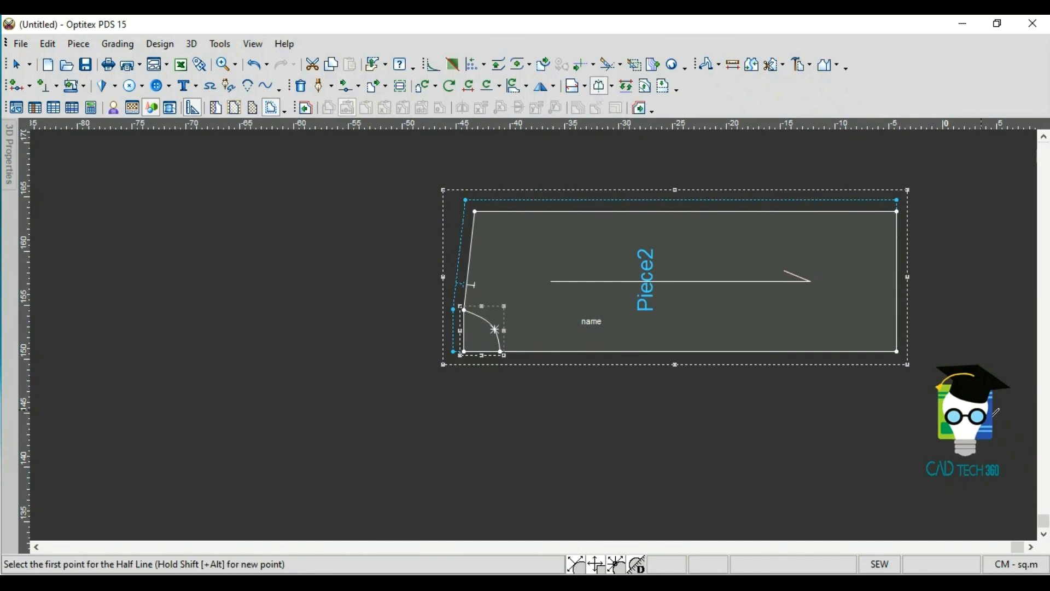
pyautogui.click(897, 351)
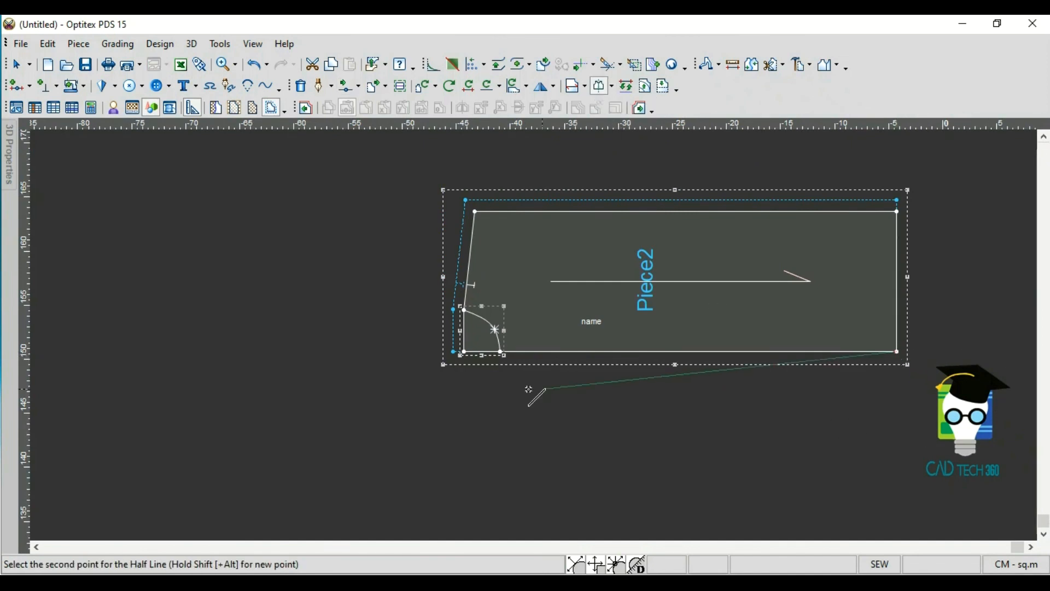
pyautogui.click(465, 352)
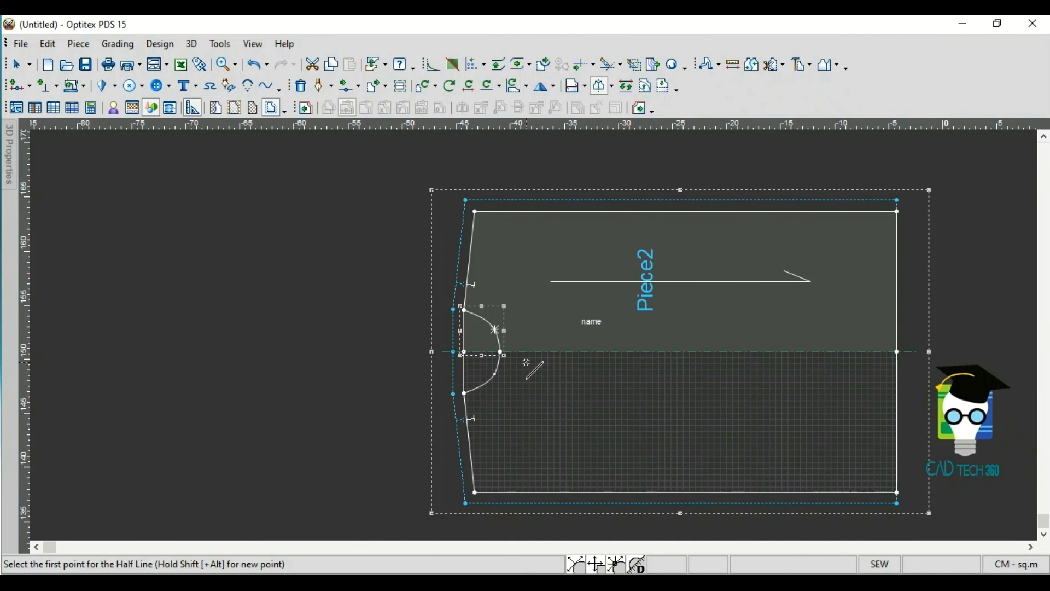
pyautogui.click(604, 86)
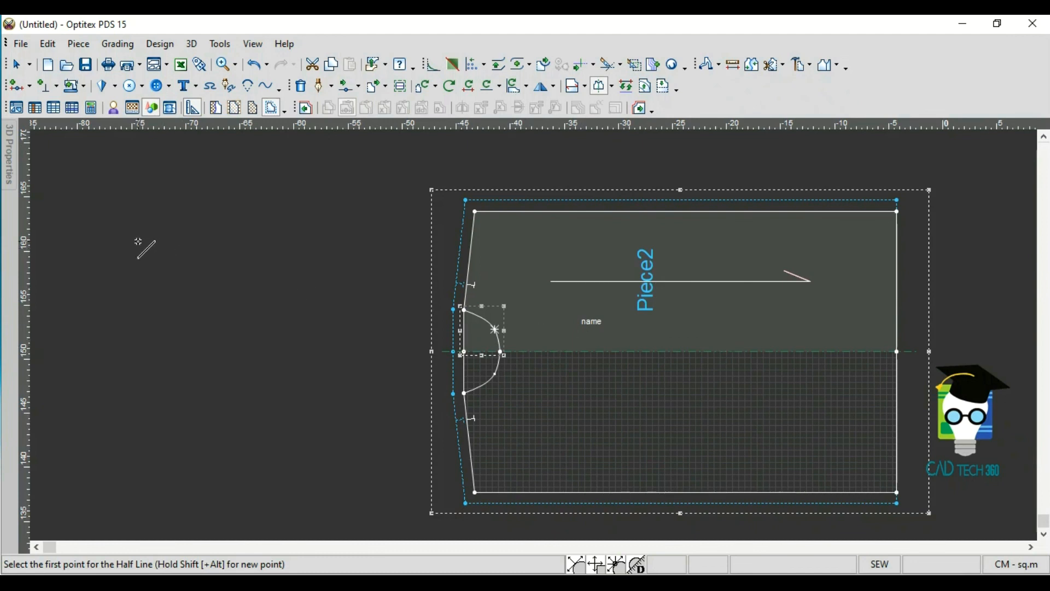
pyautogui.rightClick(149, 183)
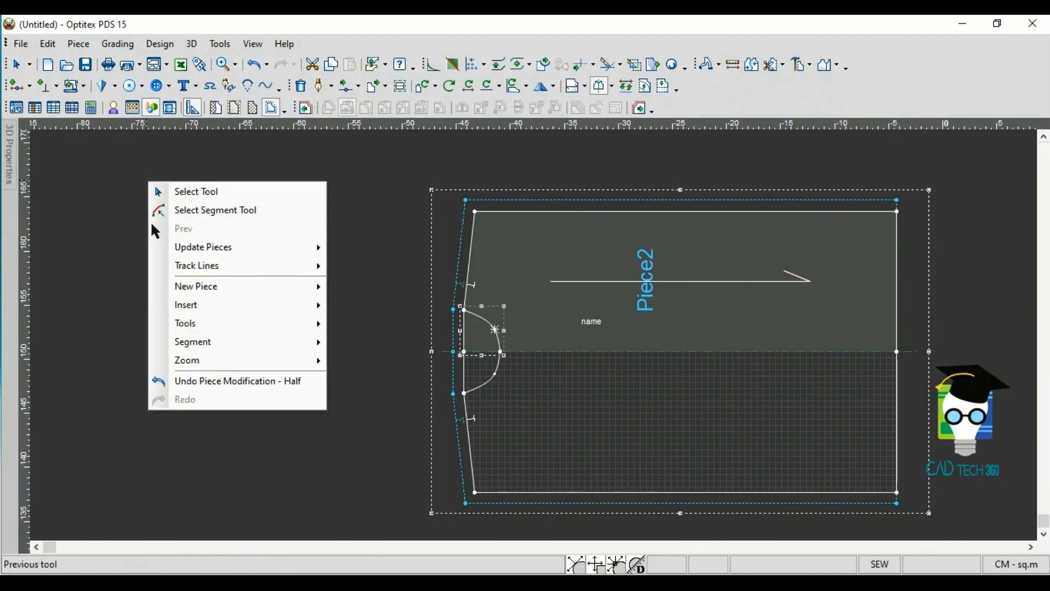
pyautogui.click(16, 64)
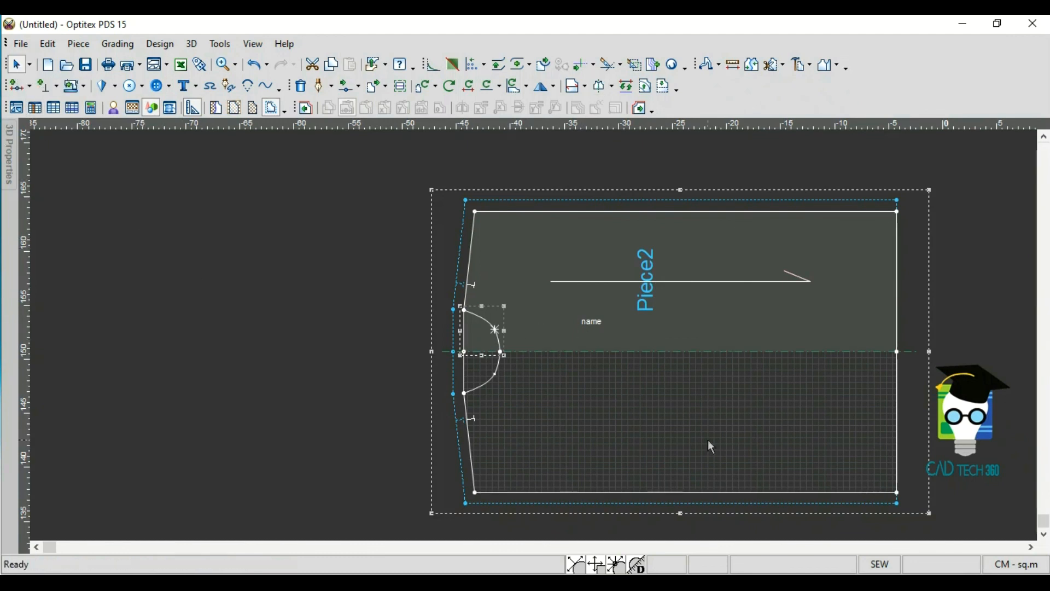
# Turn off the Half option in Piece2's properties and undo the piece's last shift
pyautogui.doubleClick(740, 324)
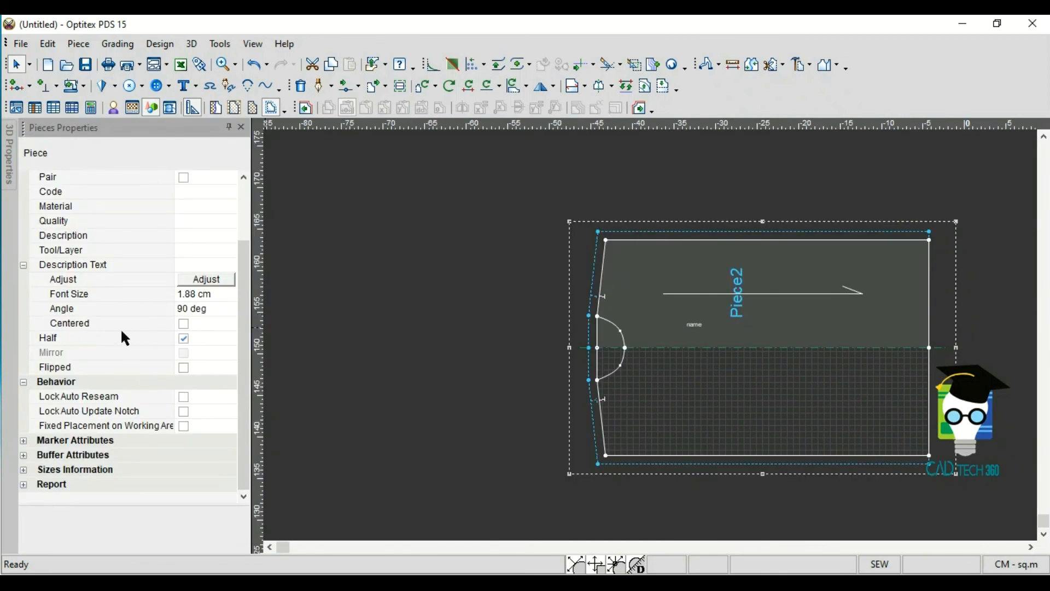
pyautogui.click(184, 339)
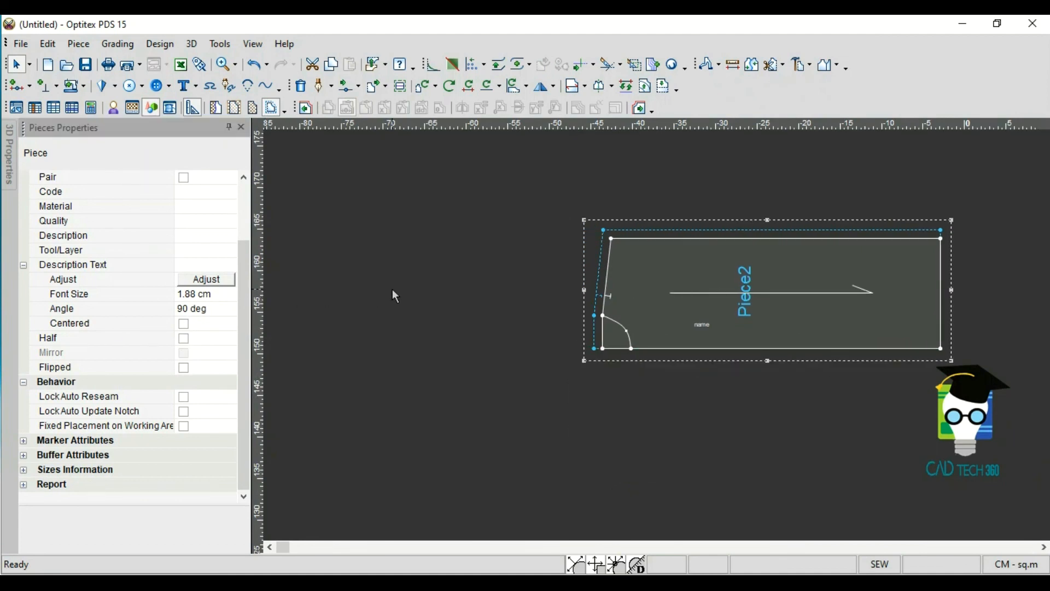
pyautogui.click(257, 61)
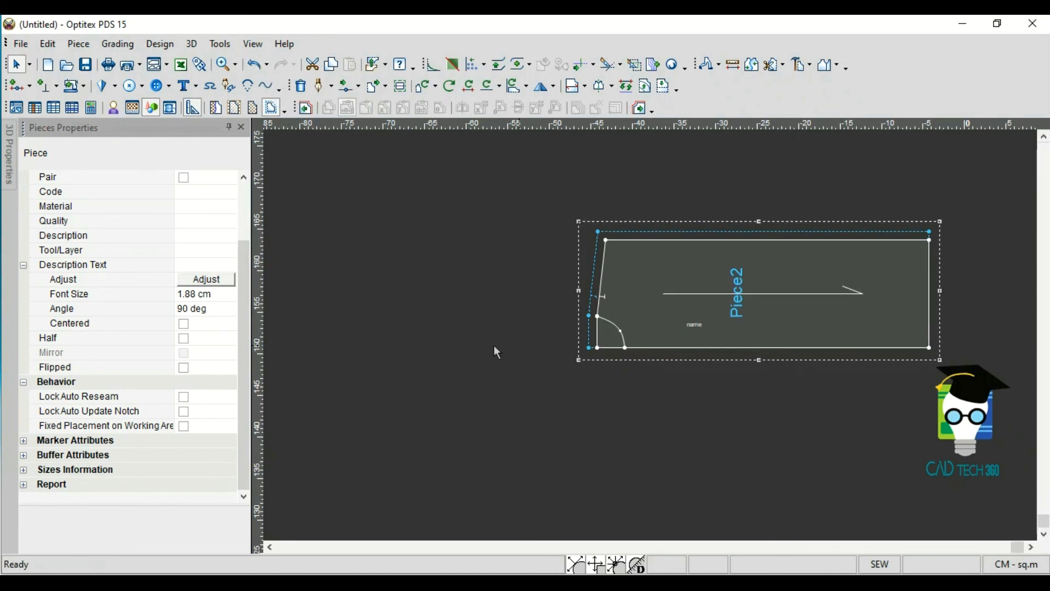
pyautogui.click(240, 128)
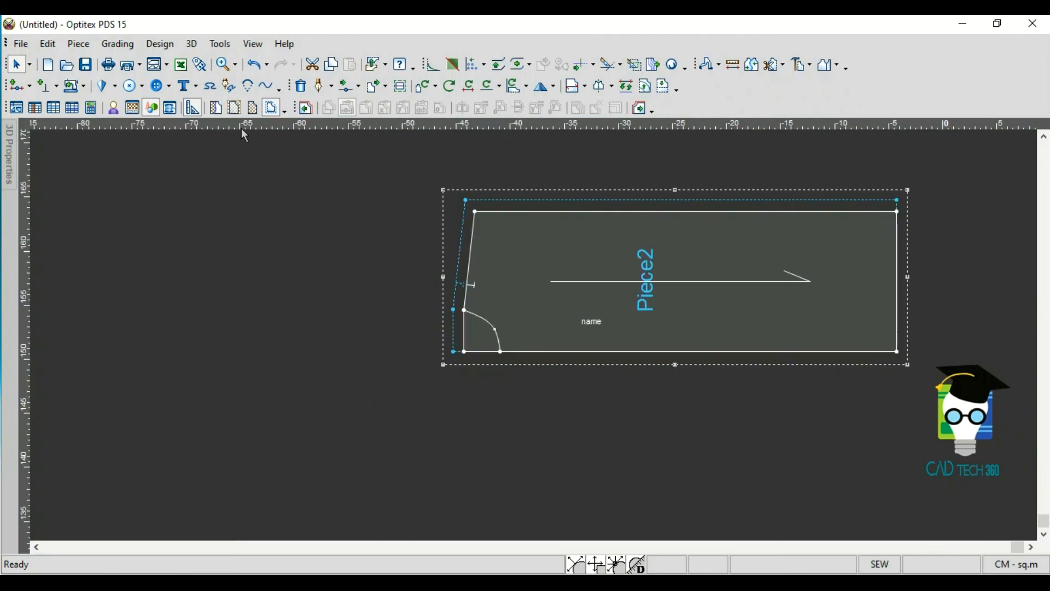